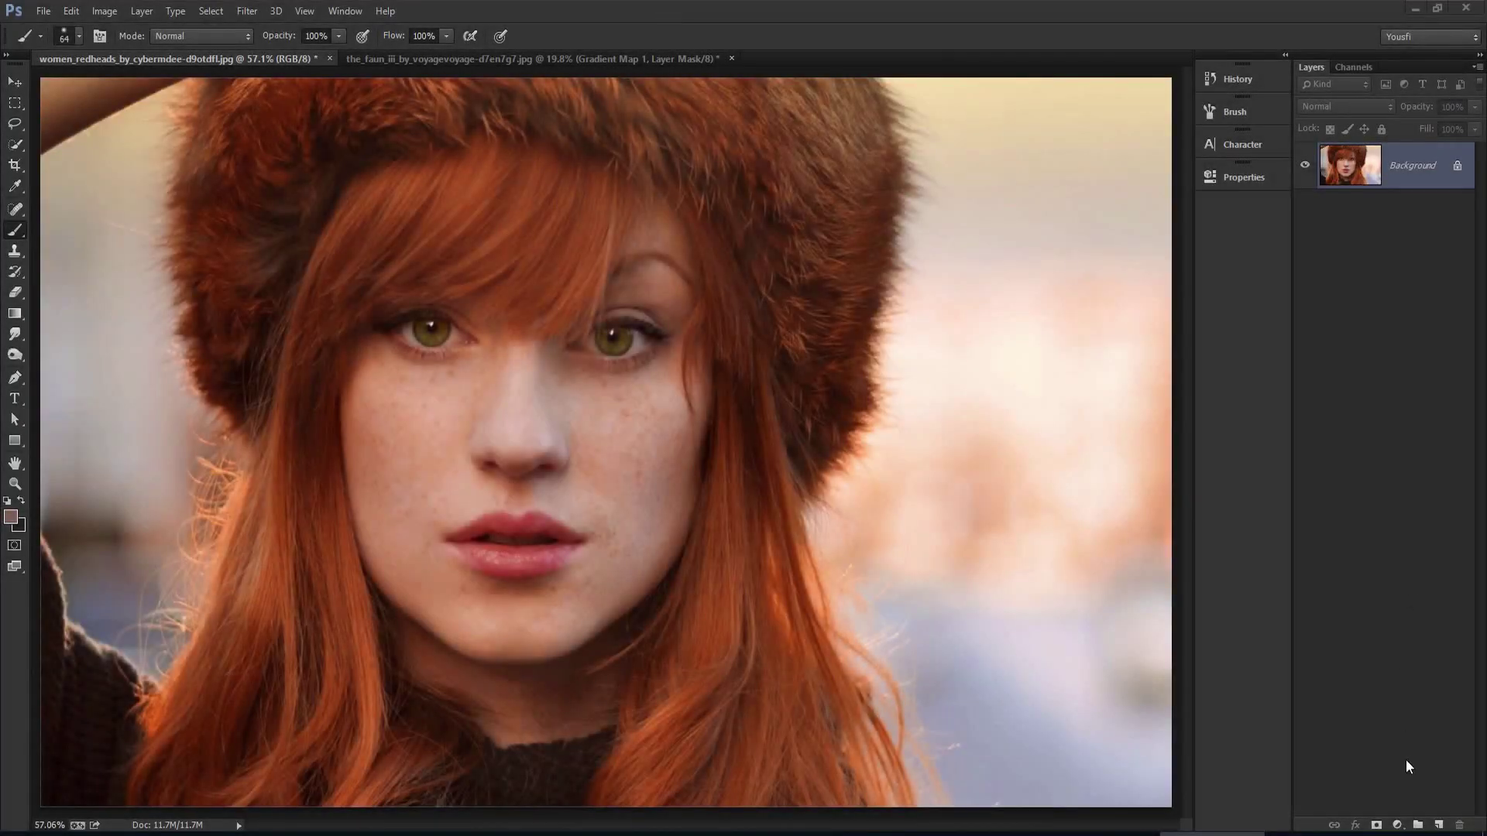
# - Add a Levels adjustment layer and raise the Red channel black input to 10
pyautogui.click(1398, 825)
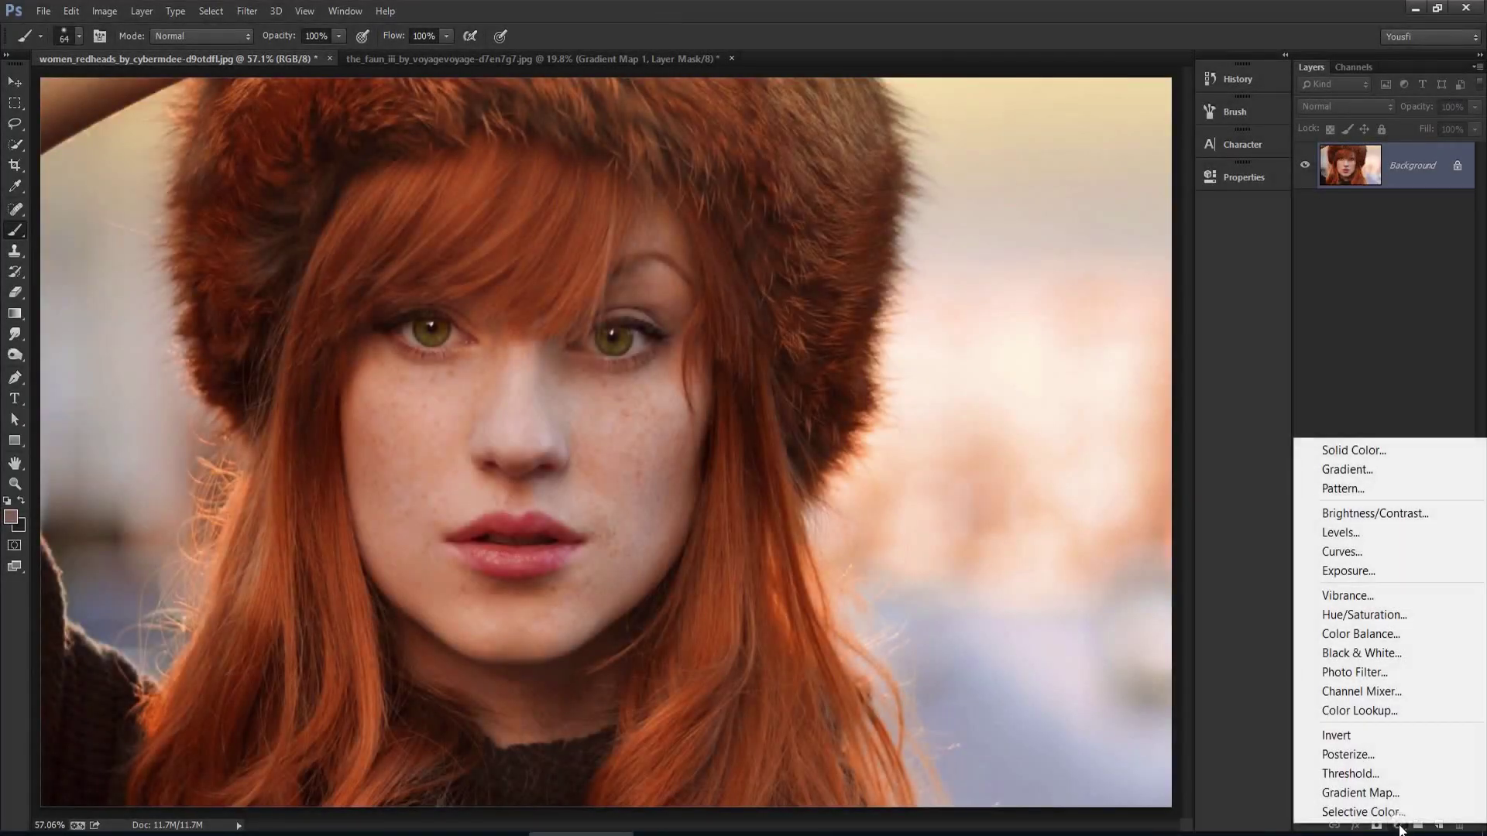
pyautogui.click(1369, 533)
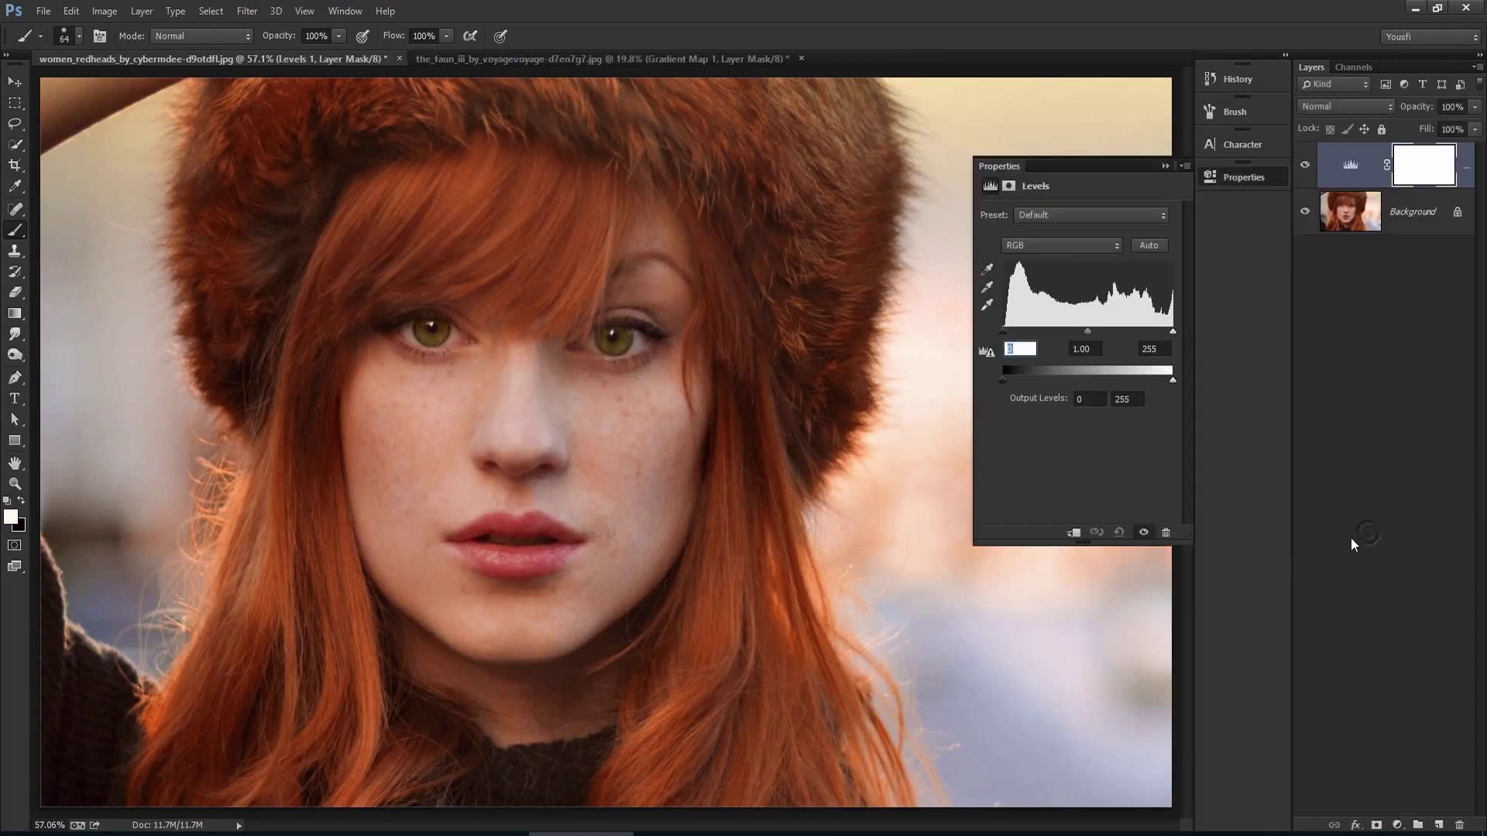
pyautogui.click(1055, 248)
pyautogui.click(1037, 284)
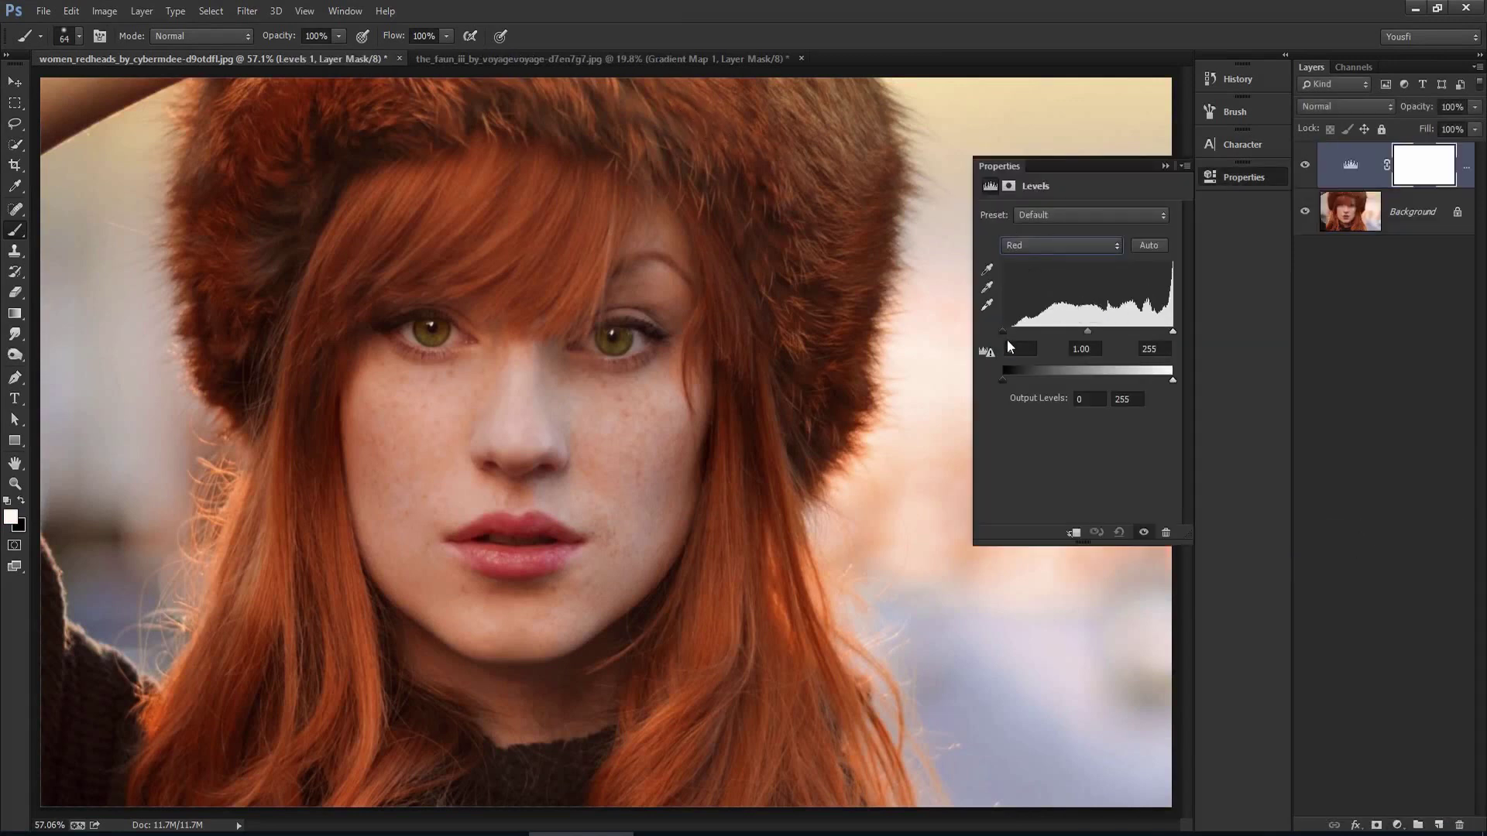
pyautogui.moveTo(1003, 334); pyautogui.dragTo(1010, 333)
# - Slightly tighten the Green input range and lower the Blue white input to 231
pyautogui.click(1041, 248)
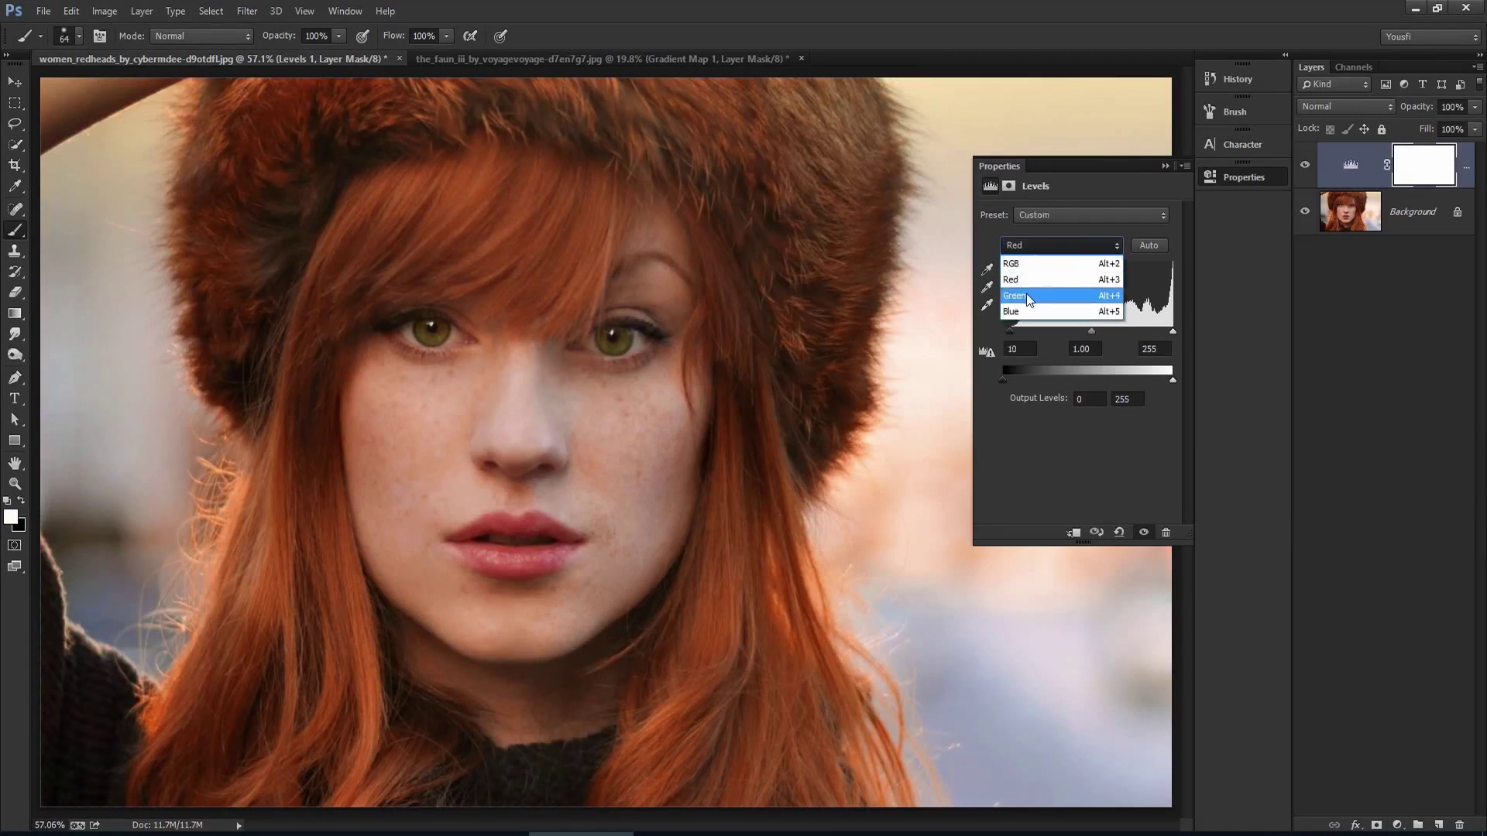
pyautogui.click(1028, 301)
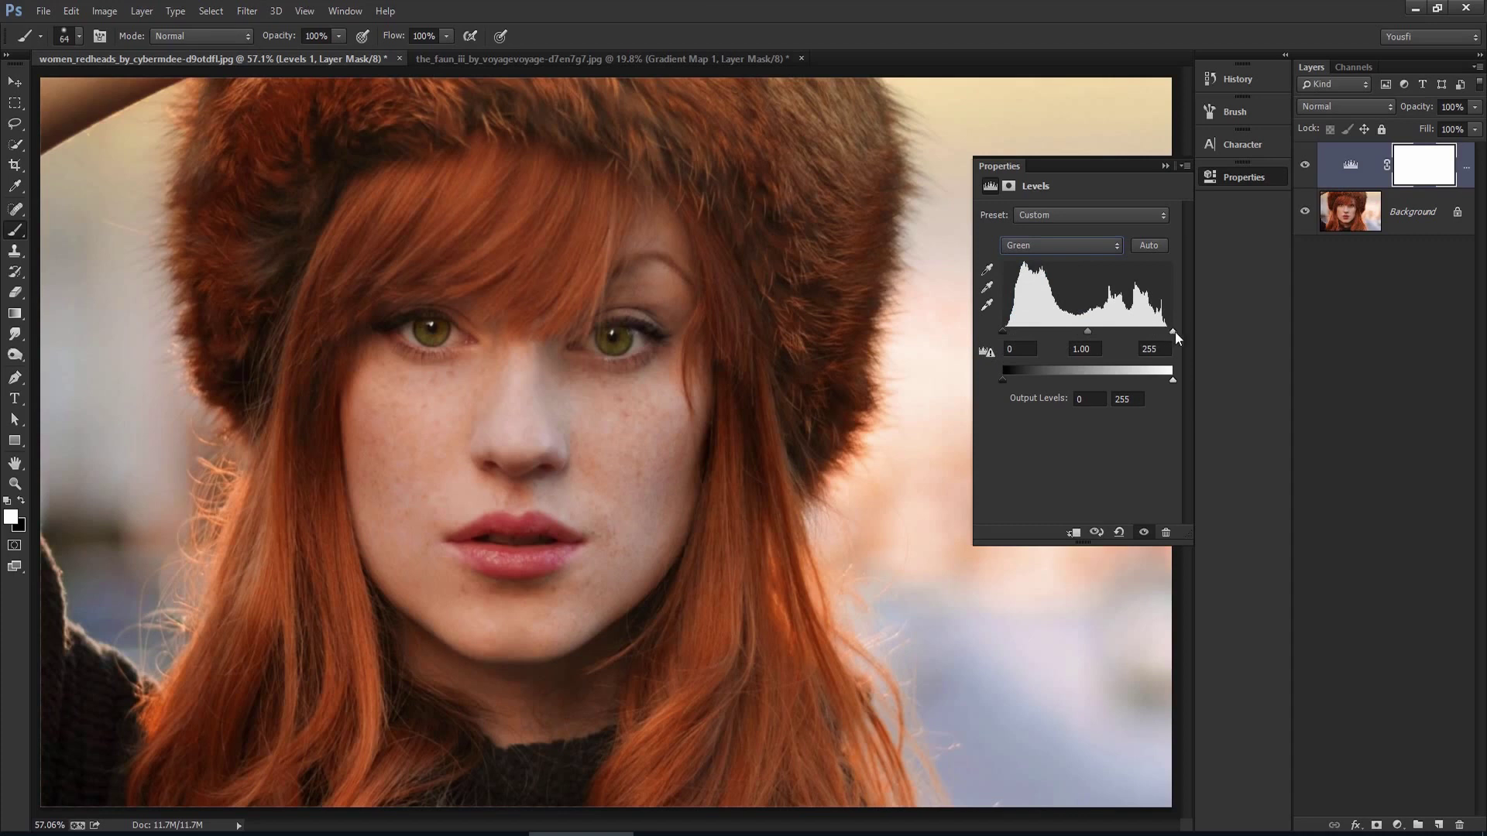
pyautogui.moveTo(1173, 333); pyautogui.dragTo(1168, 333)
pyautogui.moveTo(1004, 333); pyautogui.dragTo(1008, 337)
pyautogui.click(1057, 246)
pyautogui.click(1030, 307)
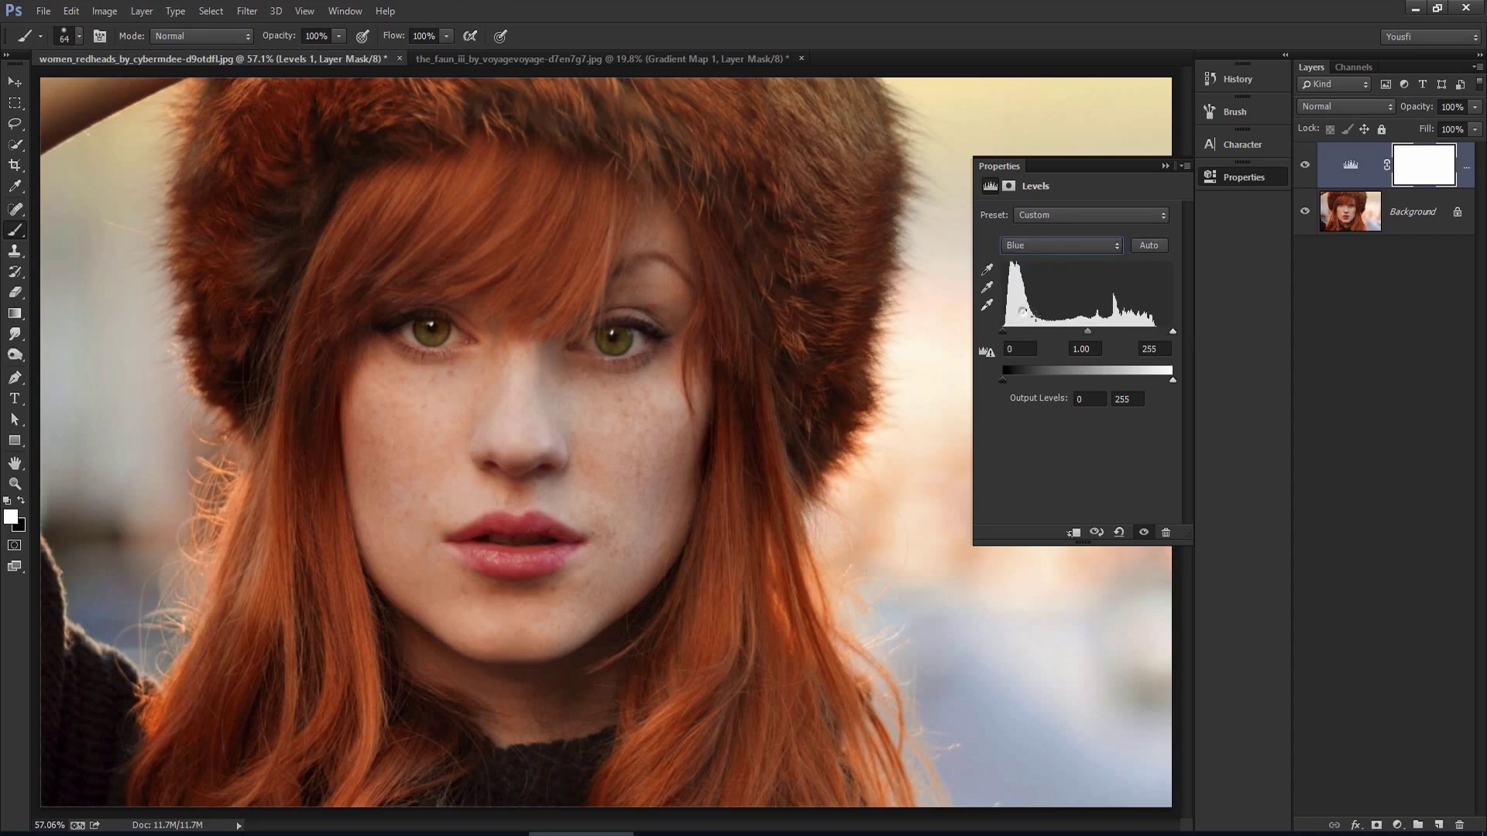
pyautogui.moveTo(1172, 332); pyautogui.dragTo(1157, 335)
pyautogui.click(1308, 175)
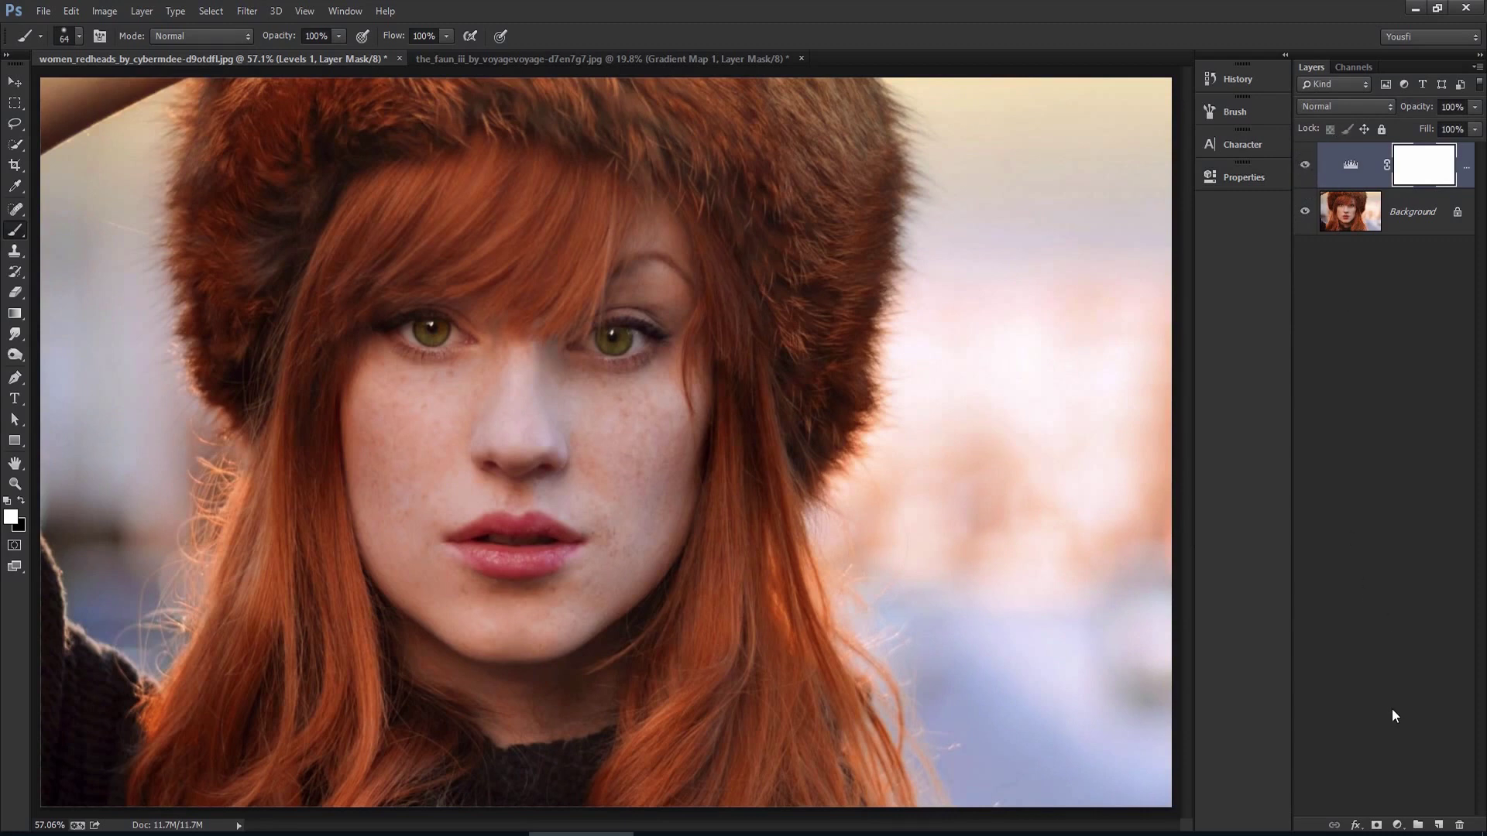
# - Create Layer 1 and fill it with the merged portrait using Apply Image
pyautogui.click(1438, 825)
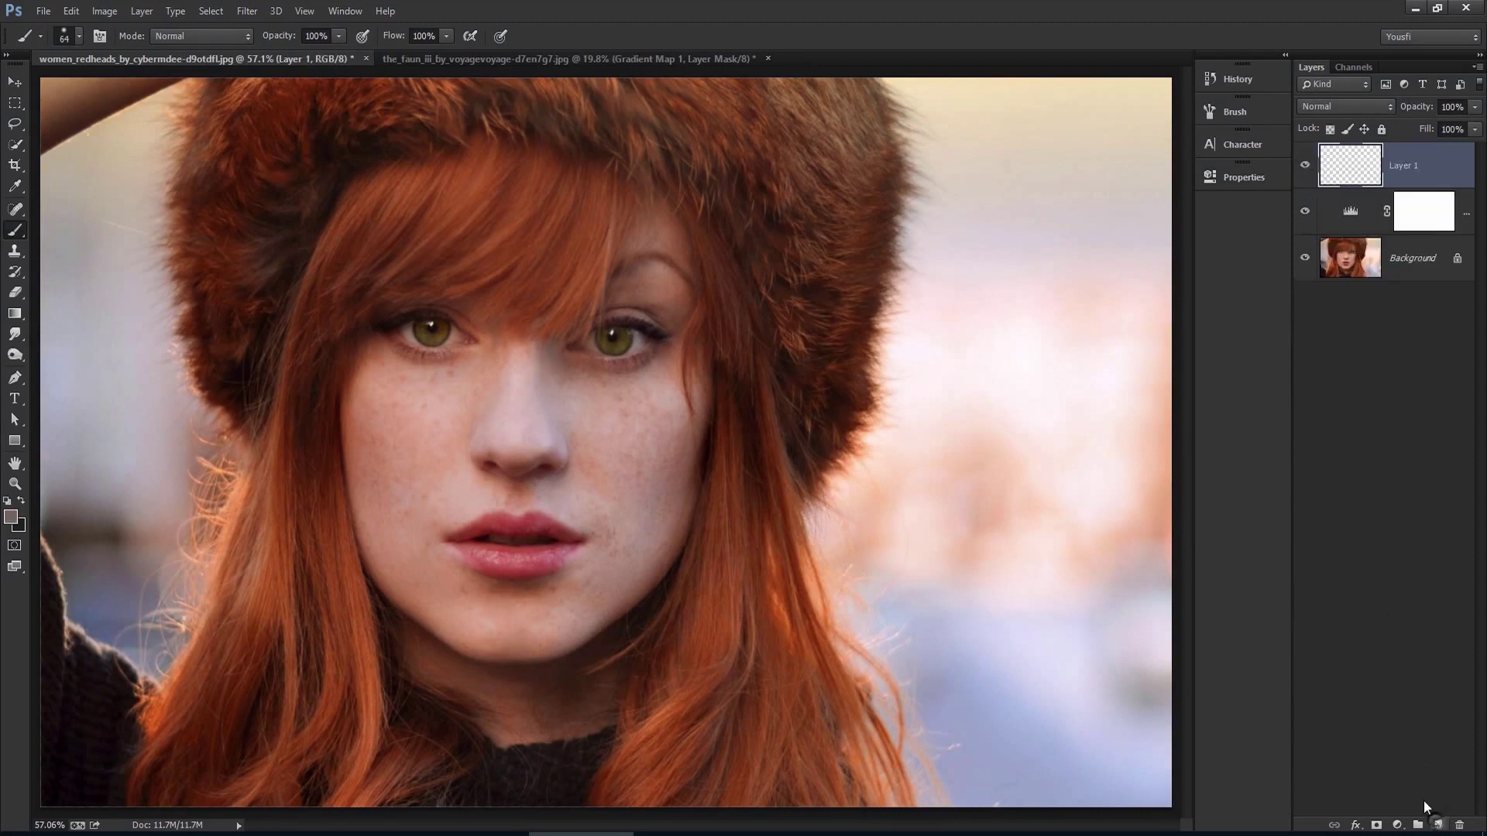
pyautogui.click(108, 11)
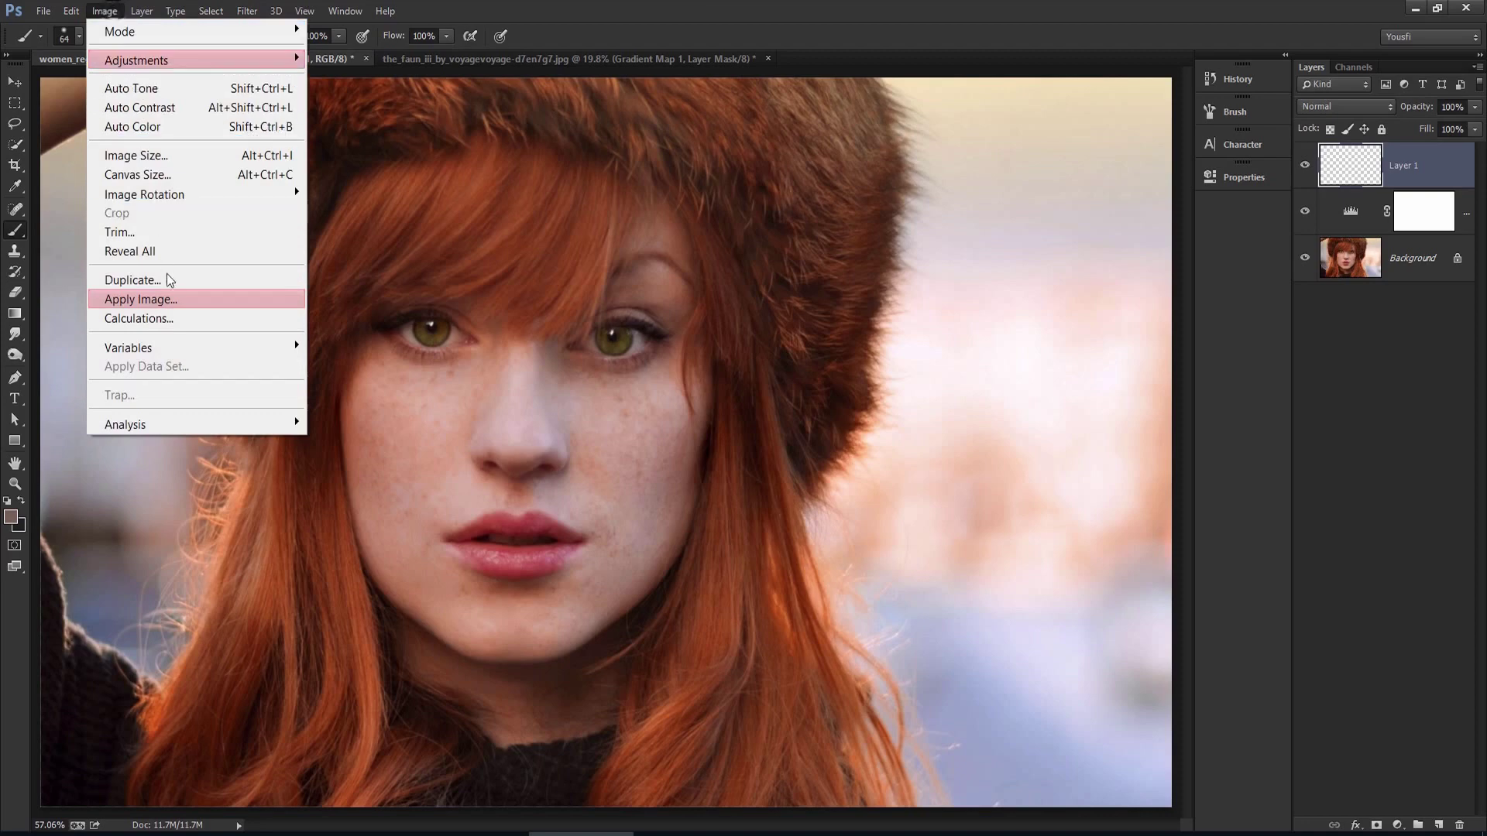
pyautogui.click(145, 299)
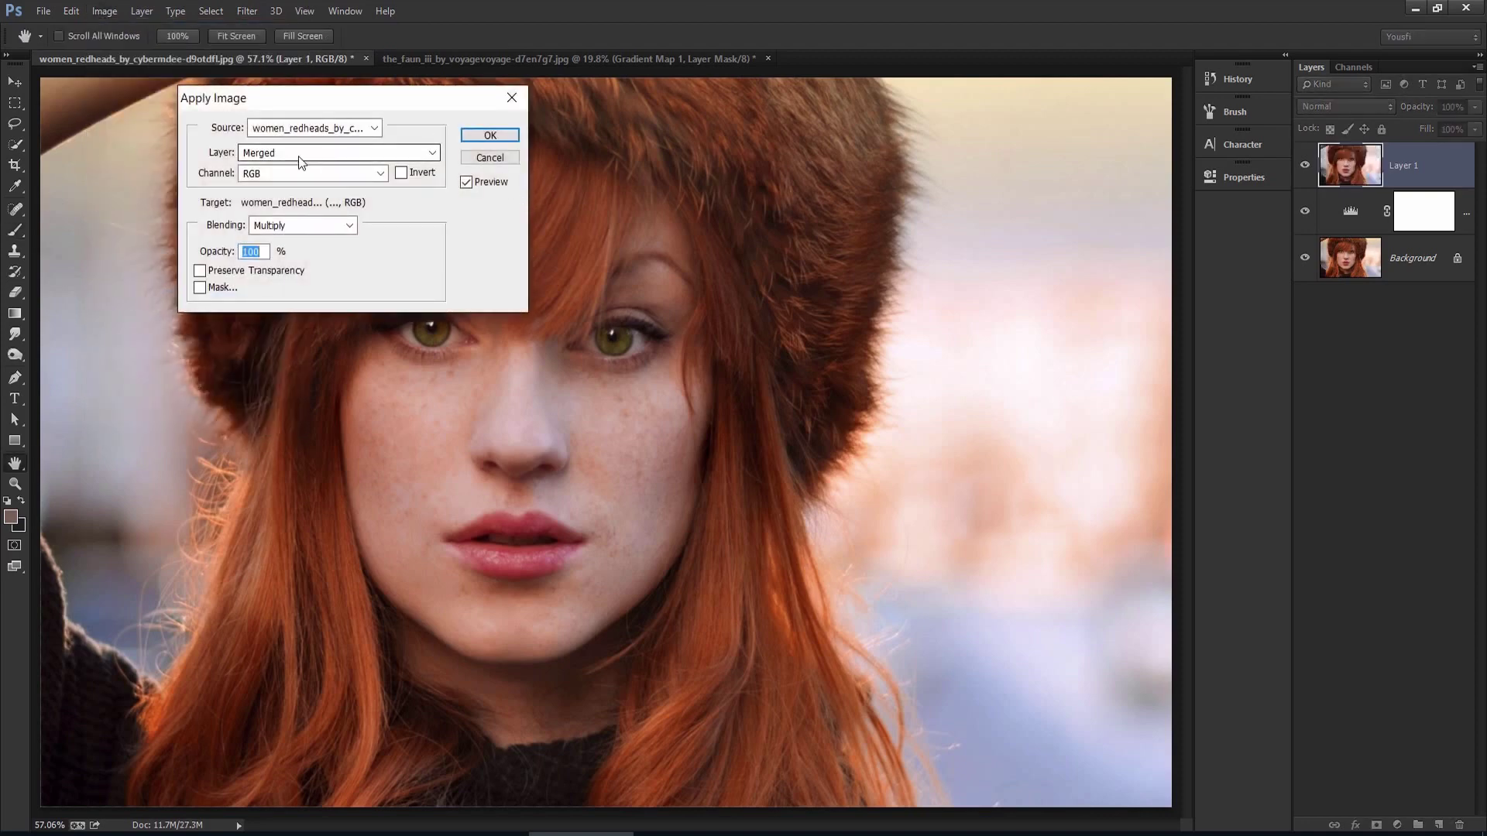
pyautogui.click(487, 140)
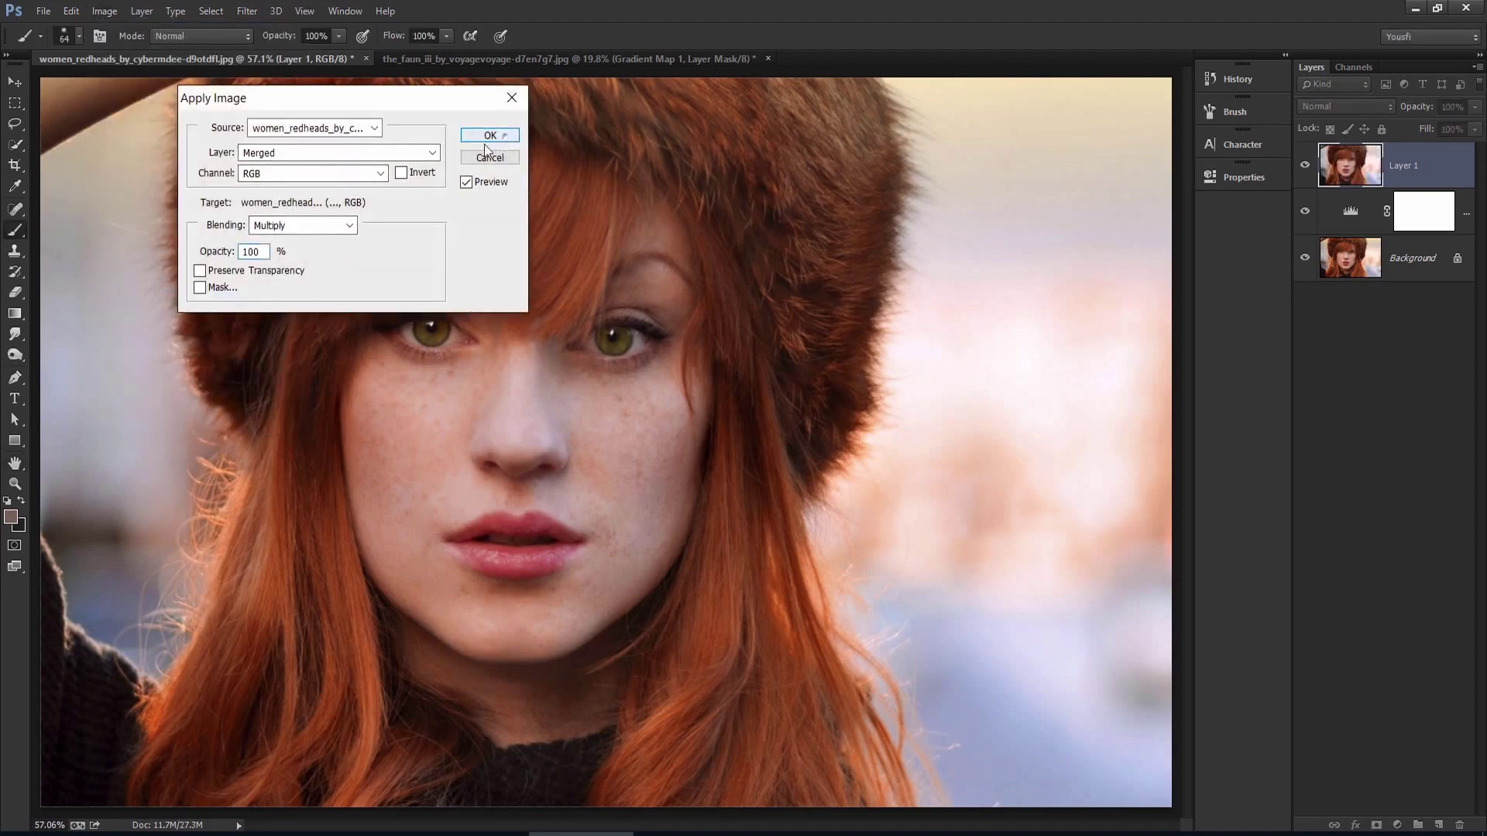
pyautogui.click(248, 11)
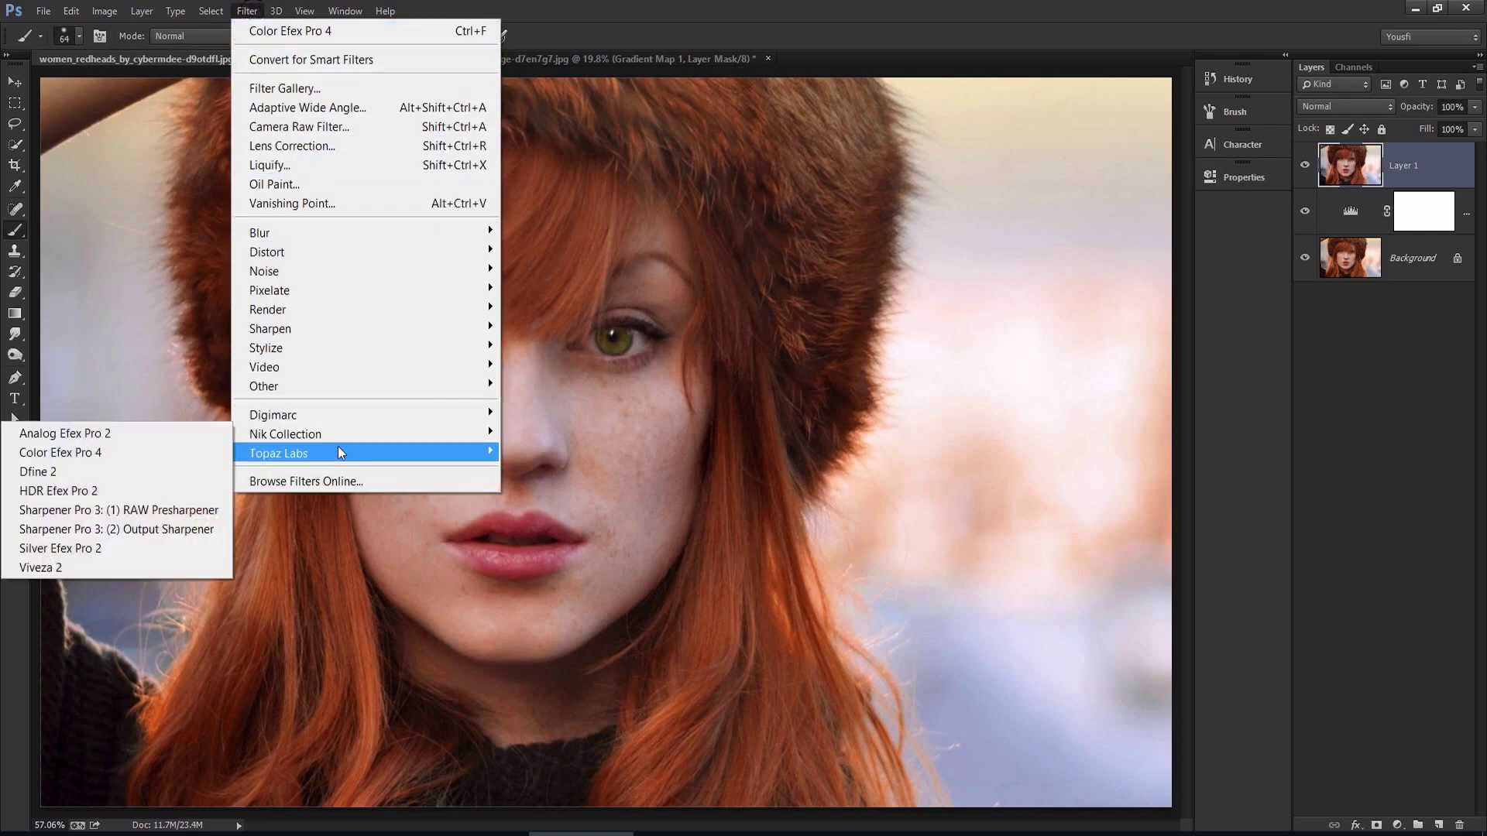
pyautogui.moveTo(279, 454)
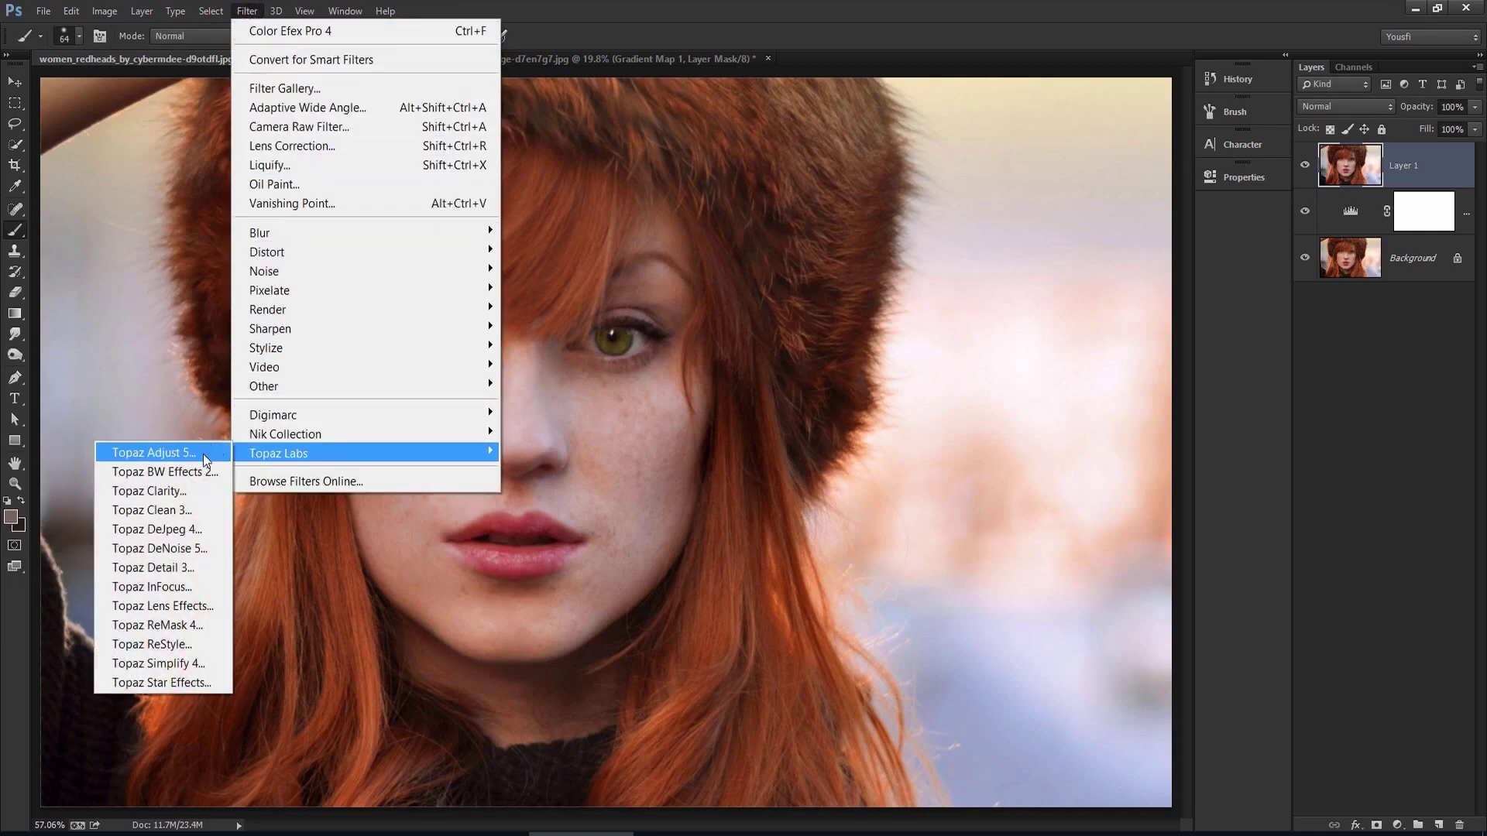
# - Run Topaz Adjust 5 on Layer 1 with the HDR Collection's Dynamic Pop II preset
pyautogui.click(208, 454)
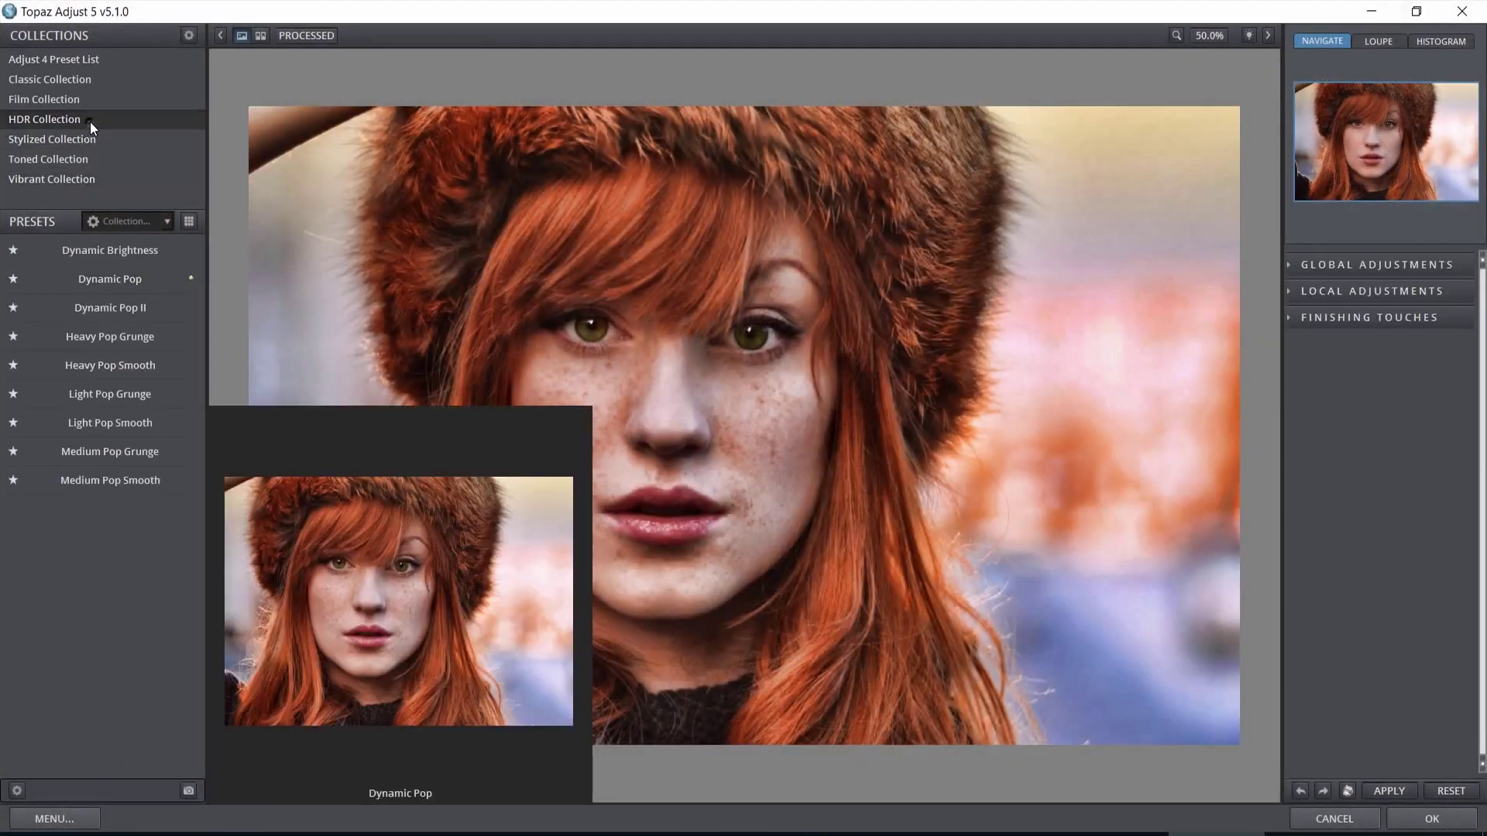
pyautogui.click(88, 122)
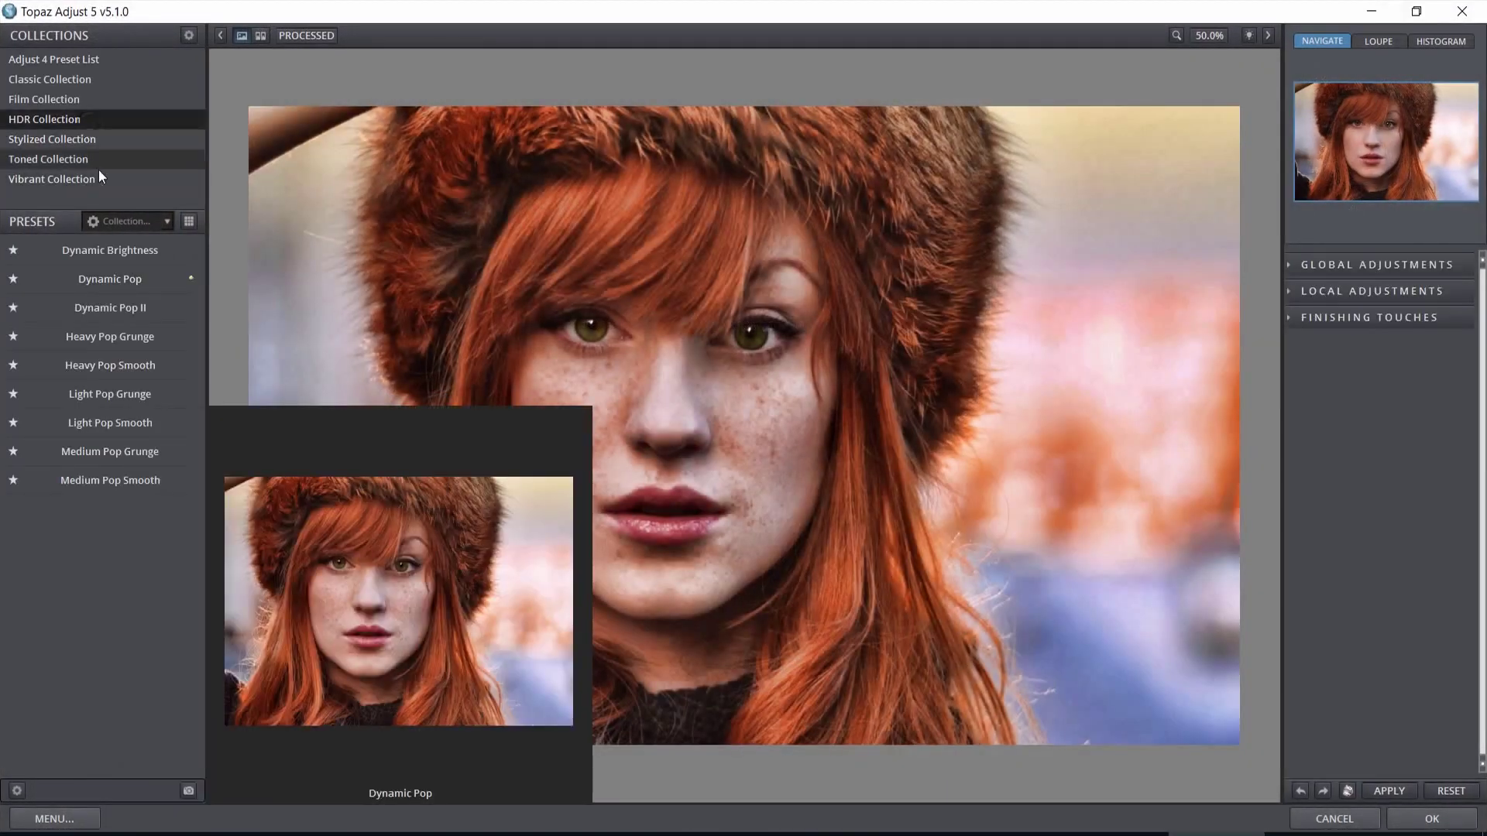
pyautogui.click(117, 311)
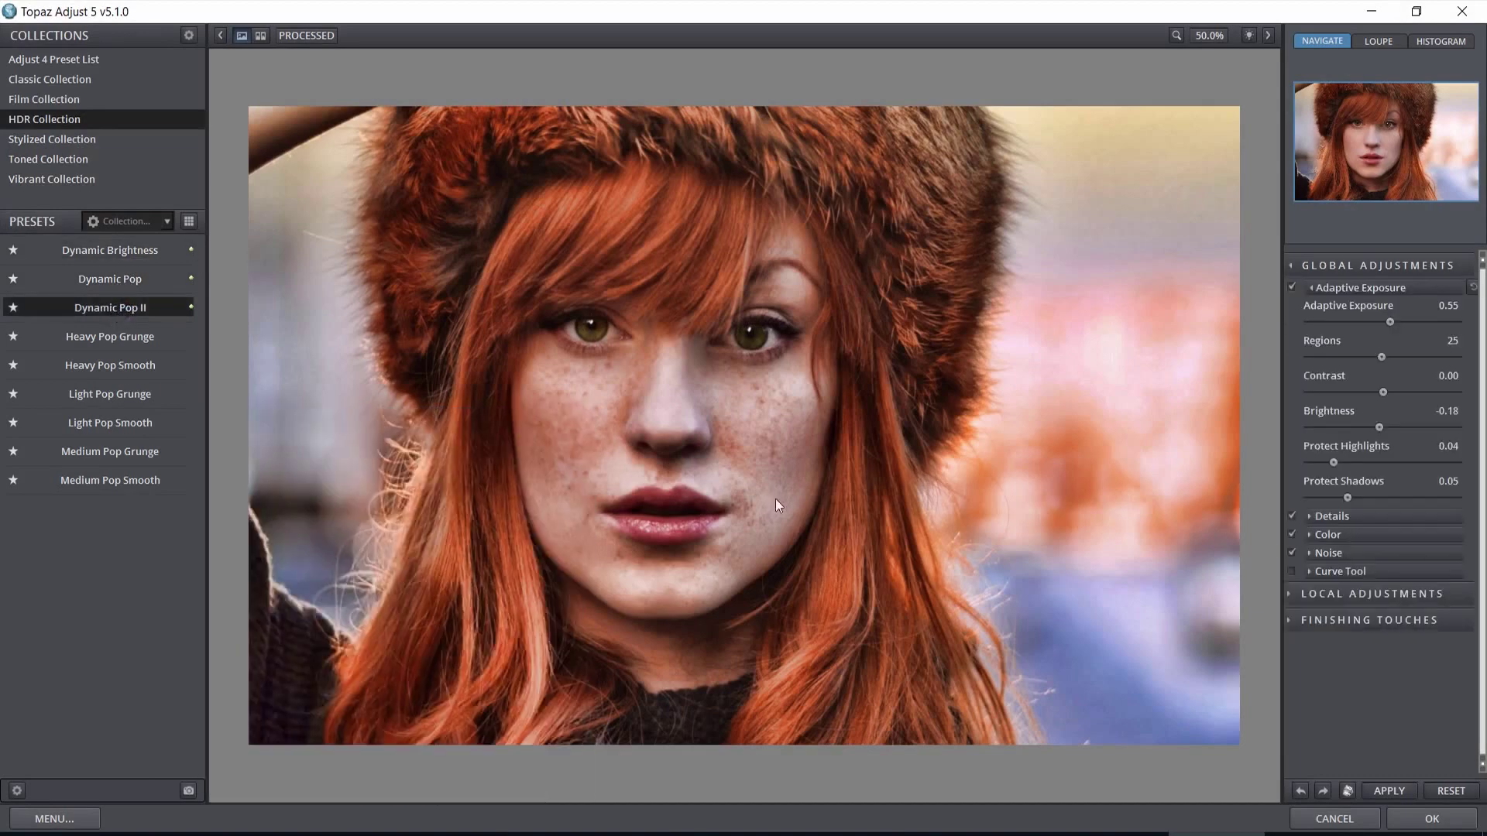
pyautogui.click(1429, 818)
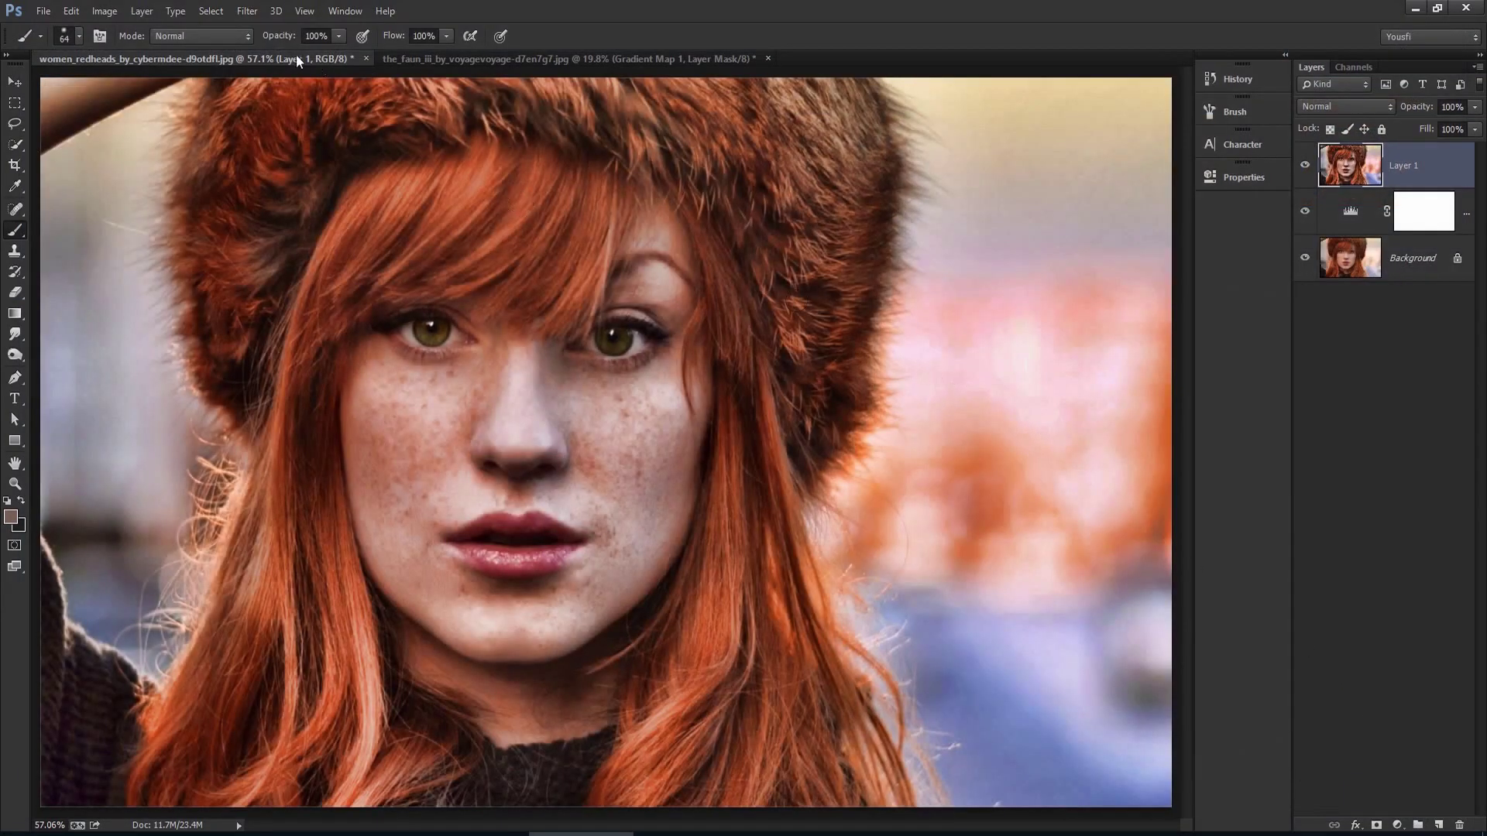
# - Apply Color Efex Pro 4 Tonal Contrast with Highlights -22%, Midtones -100%, Shadows 17%
pyautogui.click(248, 12)
pyautogui.moveTo(286, 434)
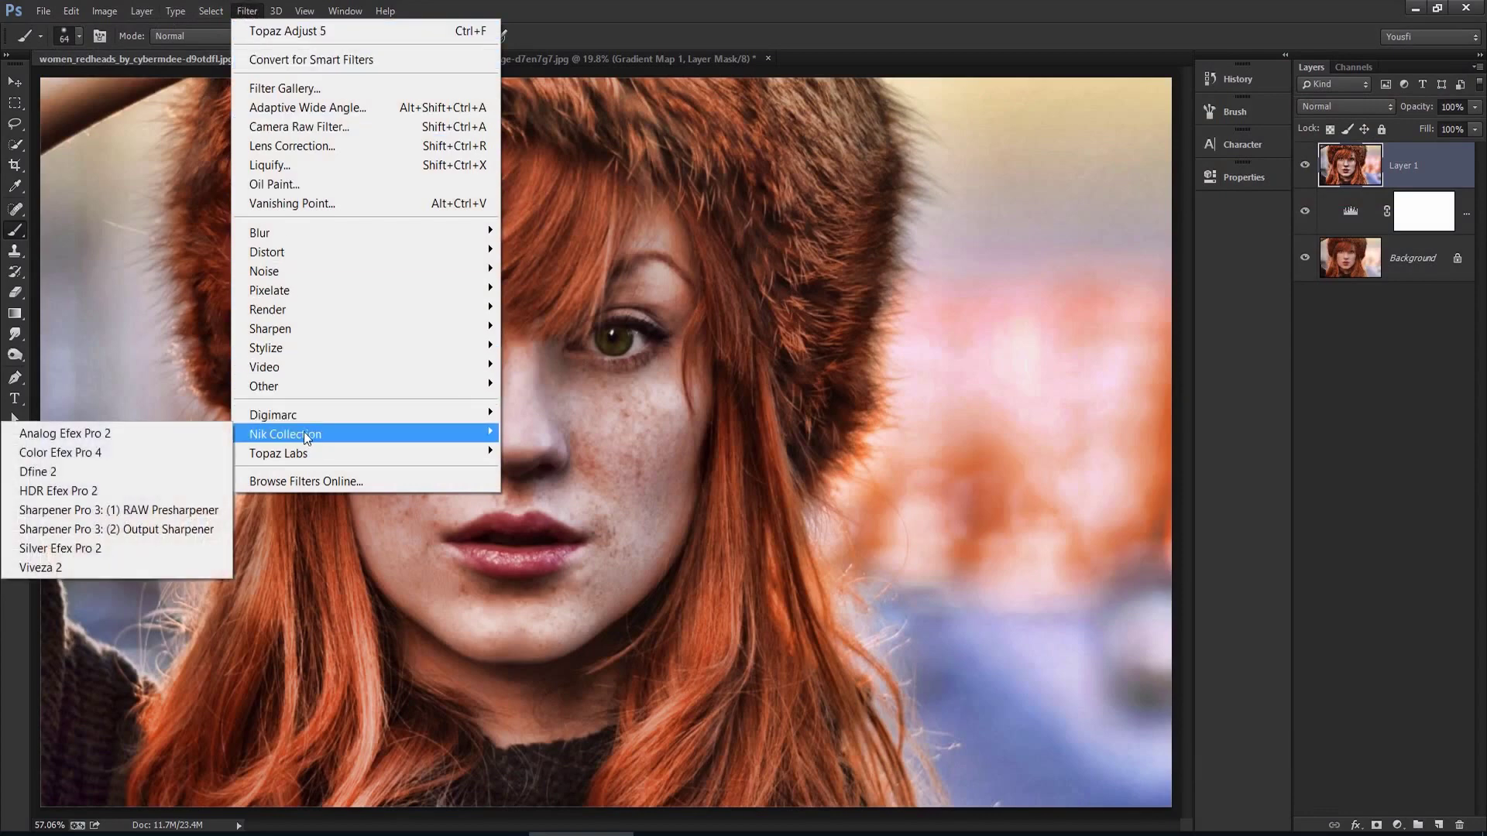
pyautogui.click(161, 455)
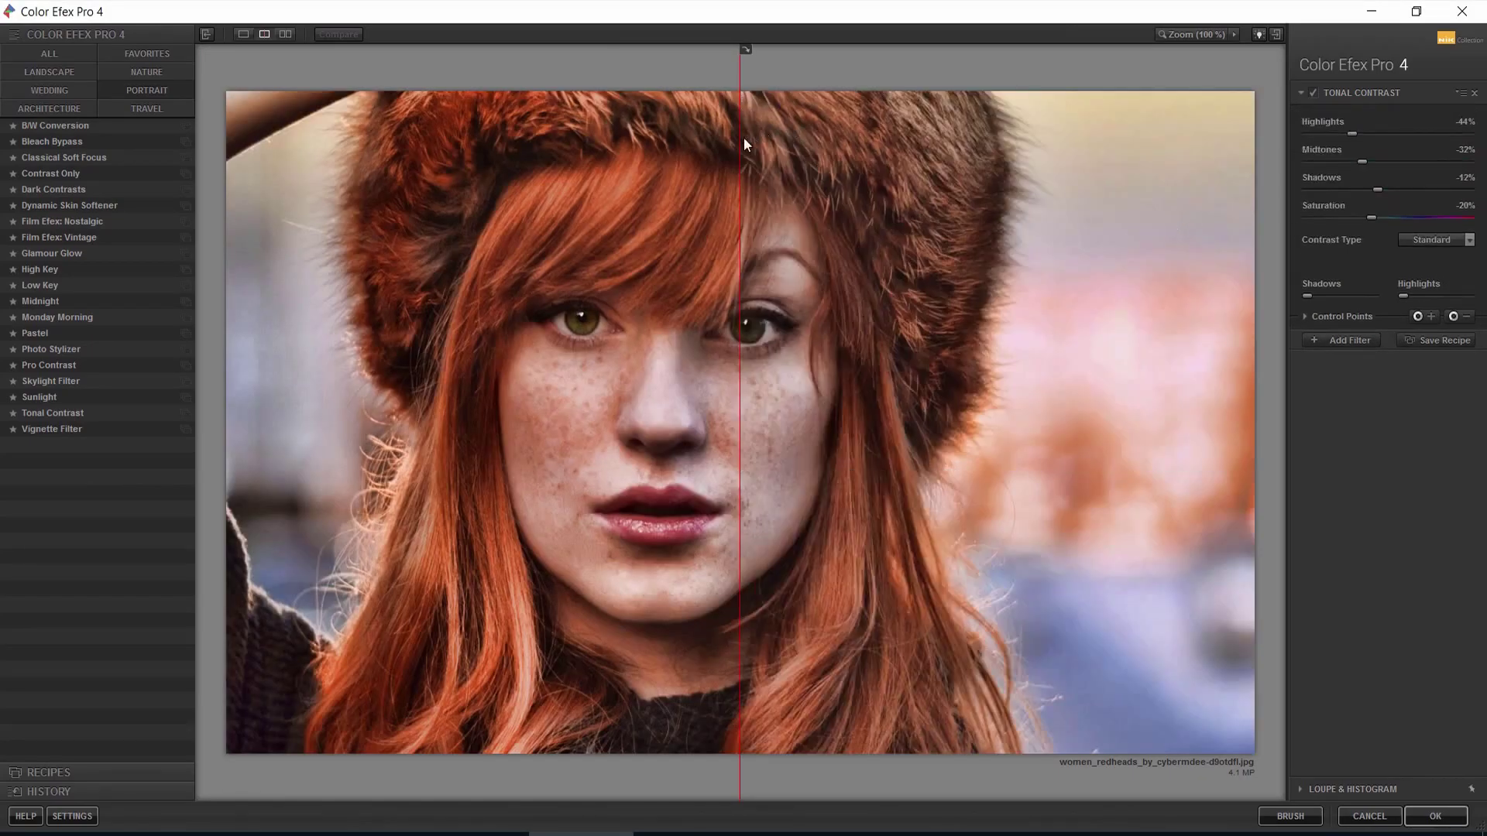
pyautogui.moveTo(742, 145); pyautogui.dragTo(211, 186)
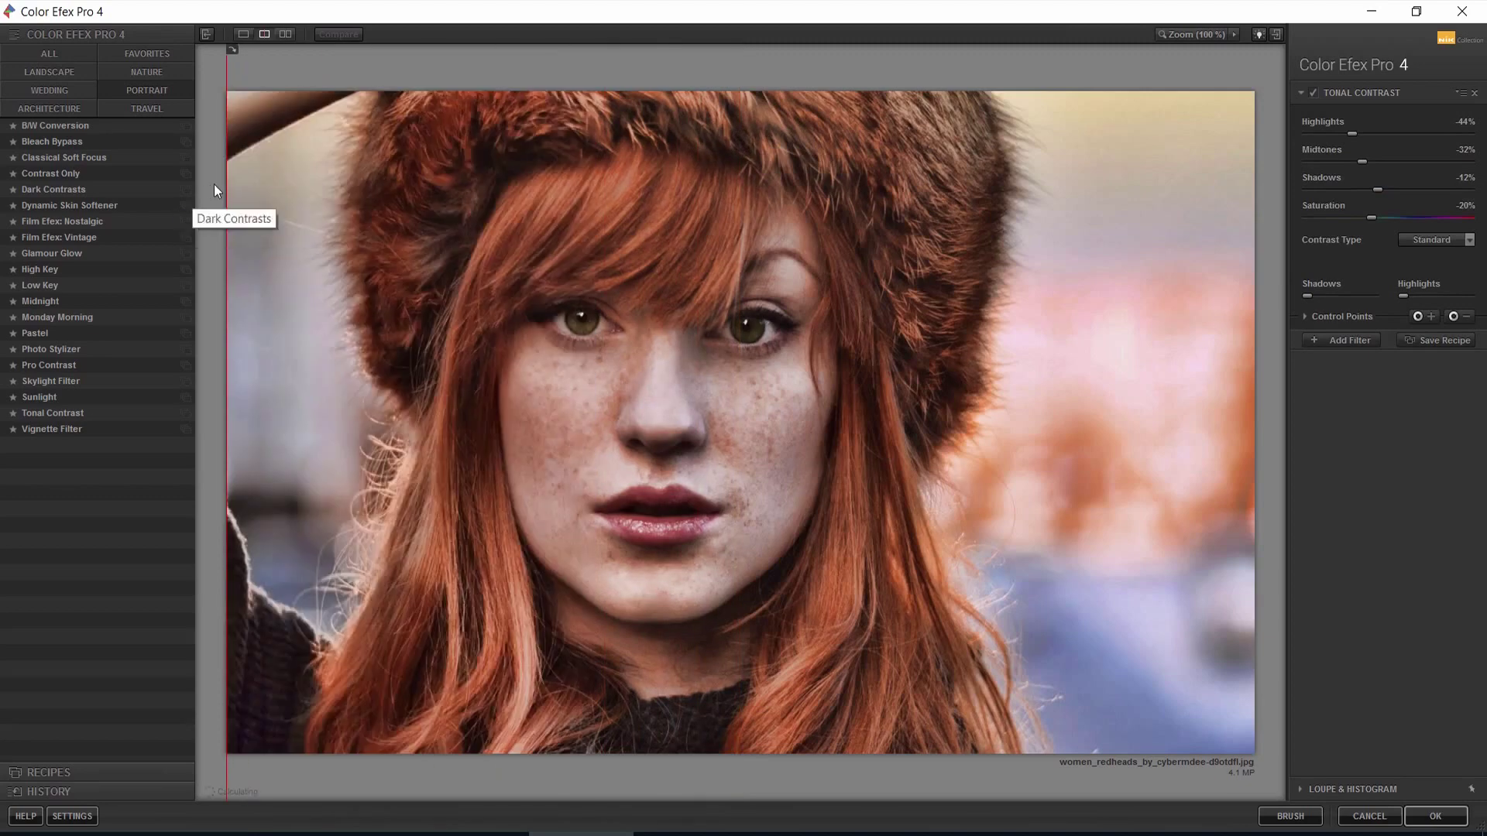
pyautogui.click(102, 415)
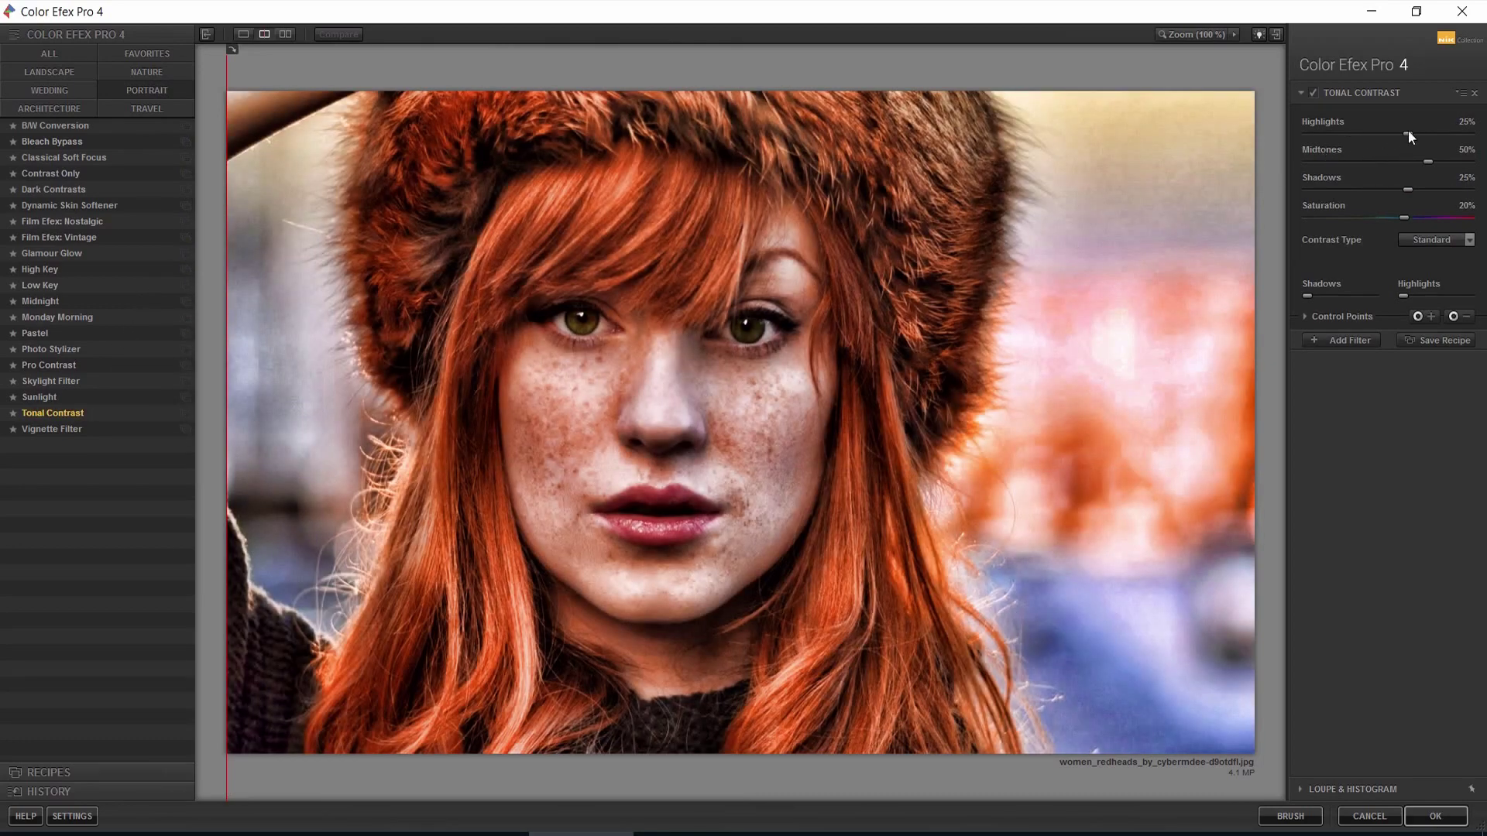
pyautogui.moveTo(1408, 135); pyautogui.dragTo(1374, 134)
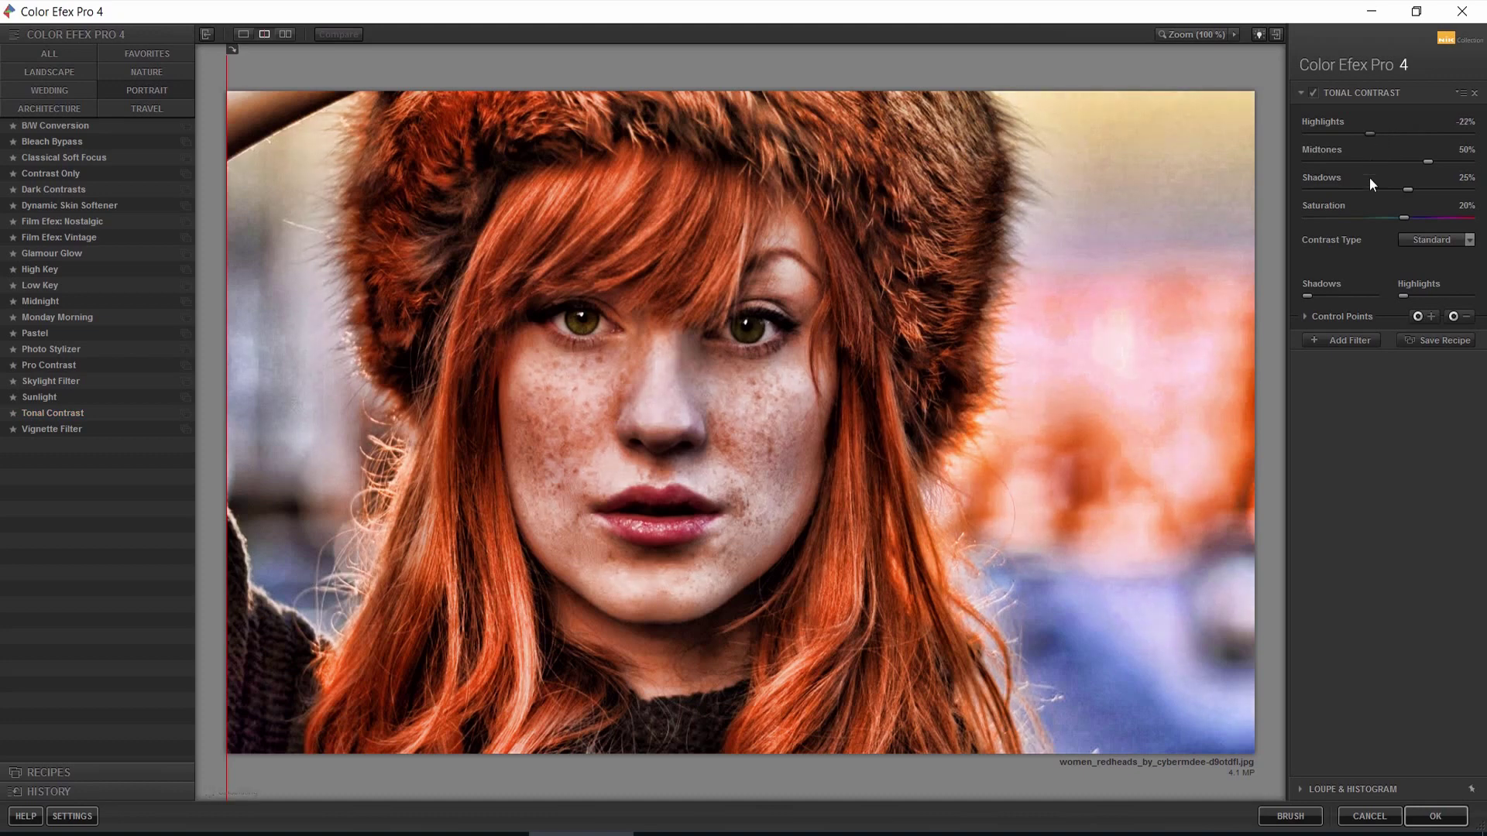
pyautogui.moveTo(1429, 162); pyautogui.dragTo(1253, 165)
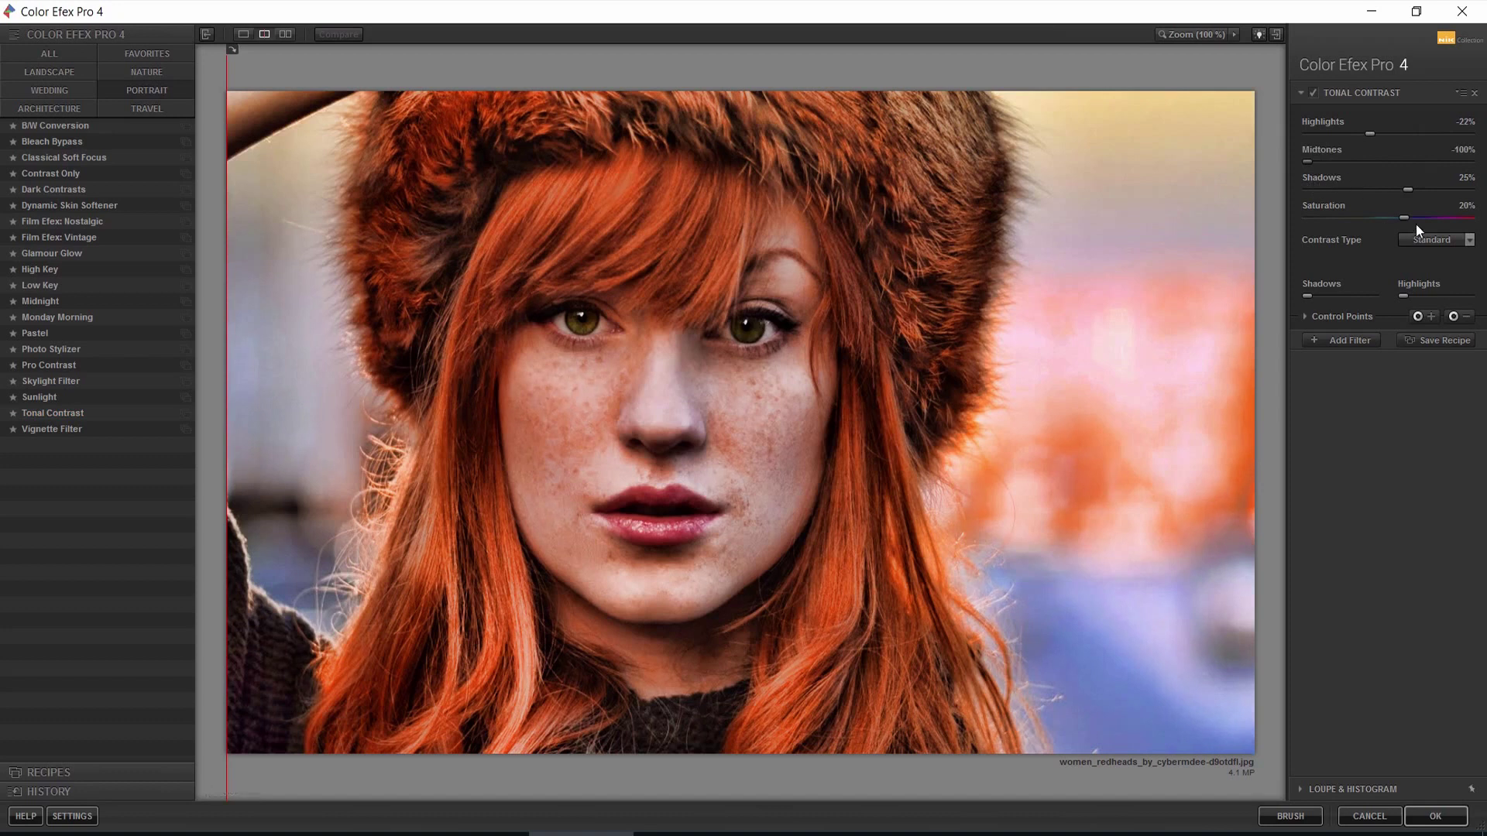
pyautogui.moveTo(1404, 189); pyautogui.dragTo(1401, 189)
pyautogui.click(1430, 822)
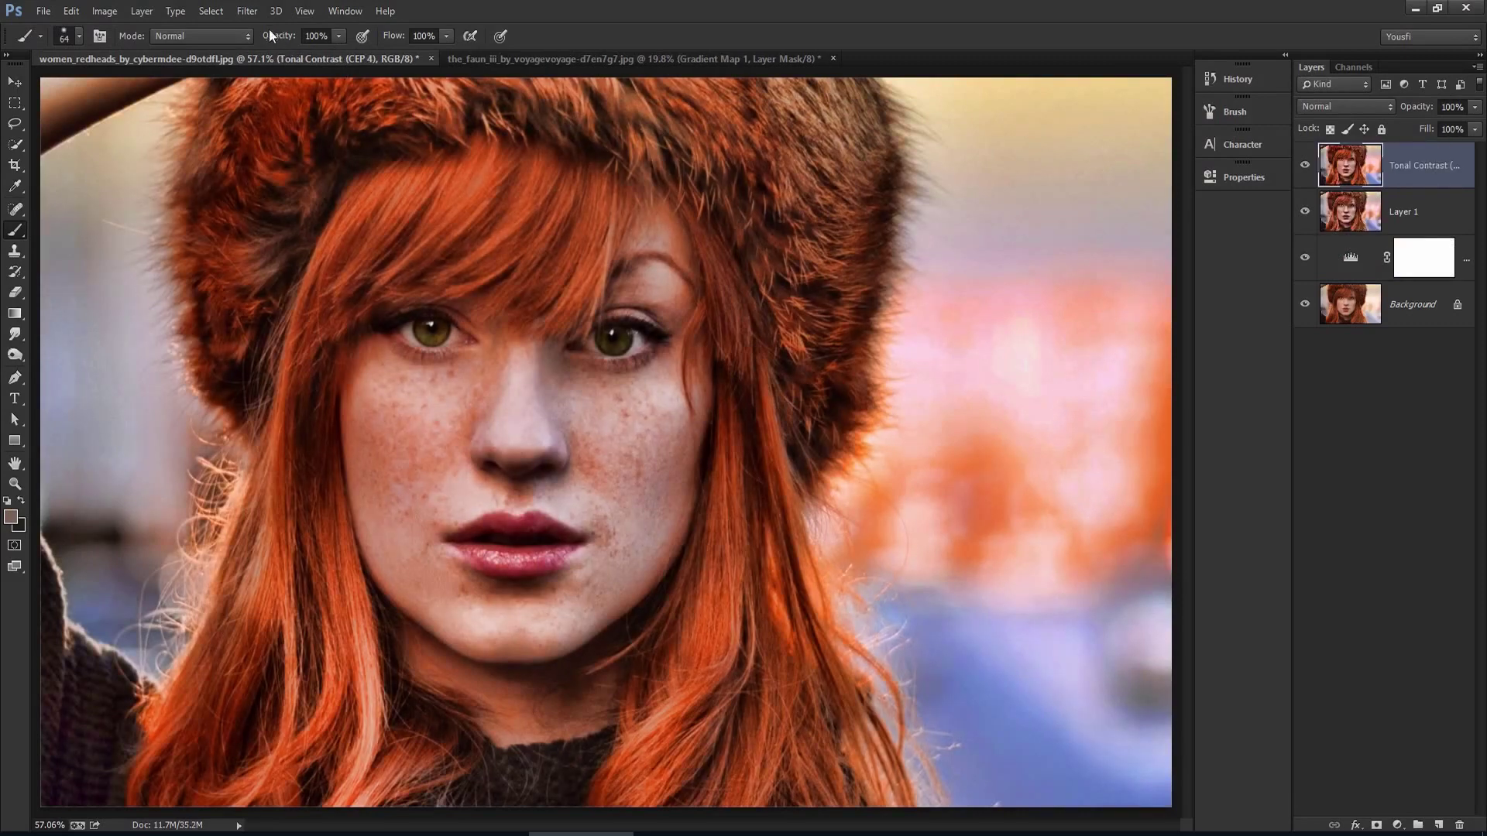
# - Apply the Oil Paint filter with Cleanliness, Scale and Bristle Detail at 10
pyautogui.click(254, 12)
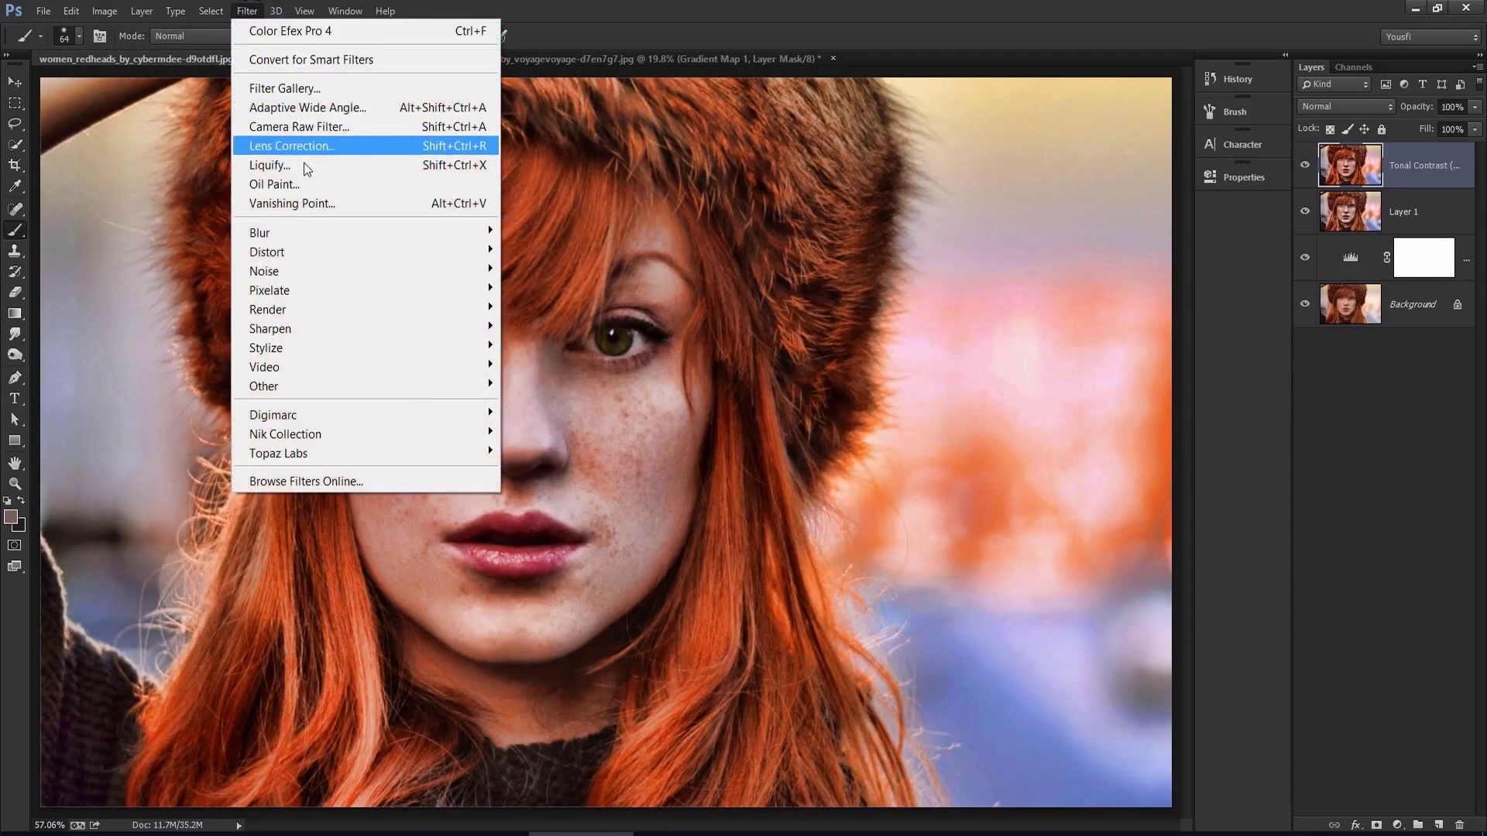
pyautogui.click(310, 184)
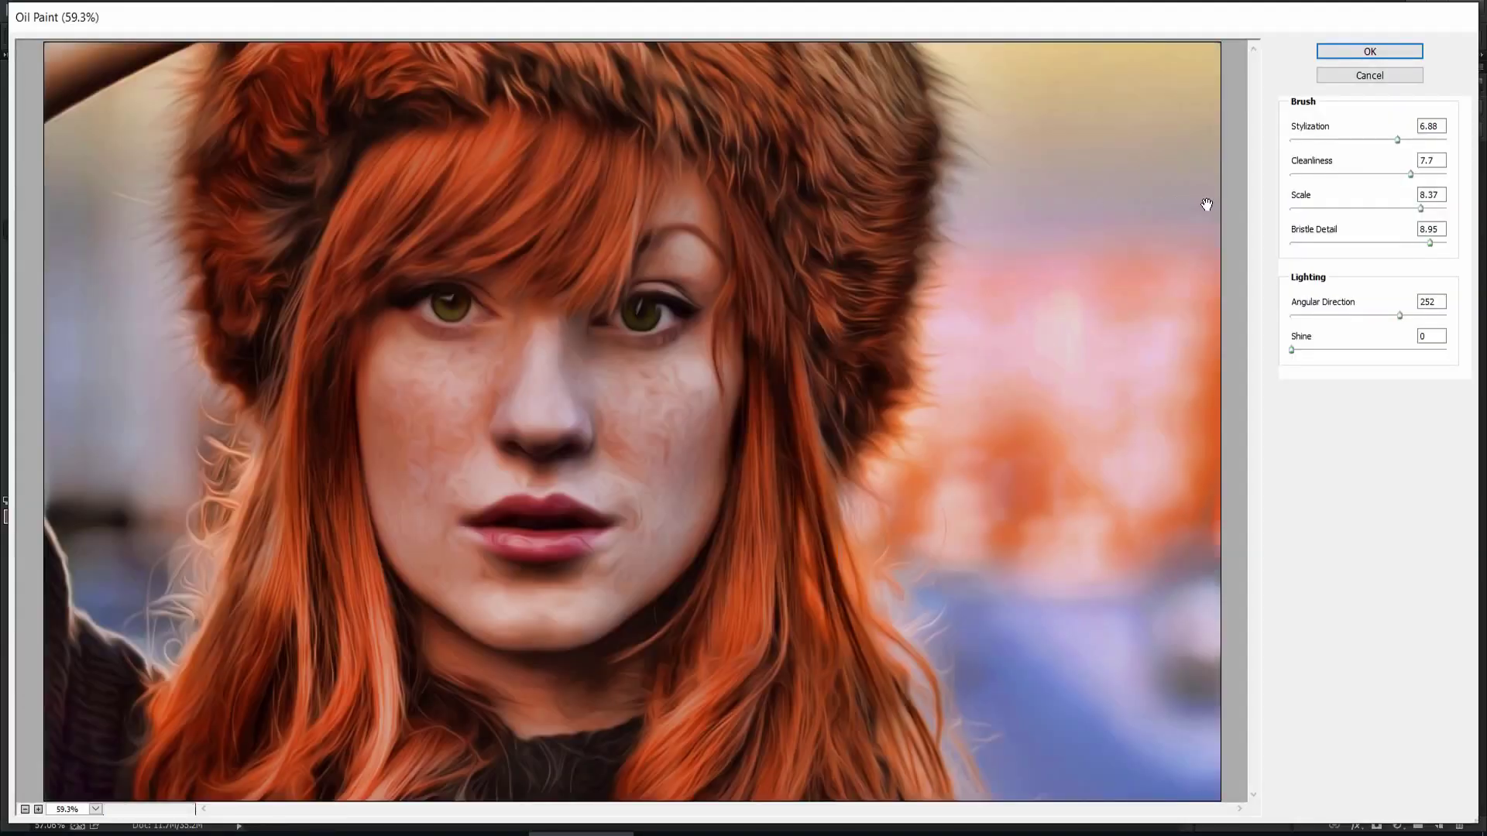
pyautogui.click(1394, 140)
pyautogui.moveTo(1410, 174)
pyautogui.mouseDown()
pyautogui.moveTo(1445, 174)
pyautogui.moveTo(1424, 175)
pyautogui.mouseUp()
pyautogui.moveTo(1421, 209)
pyautogui.mouseDown()
pyautogui.moveTo(1457, 211)
pyautogui.moveTo(1452, 243)
pyautogui.mouseUp()
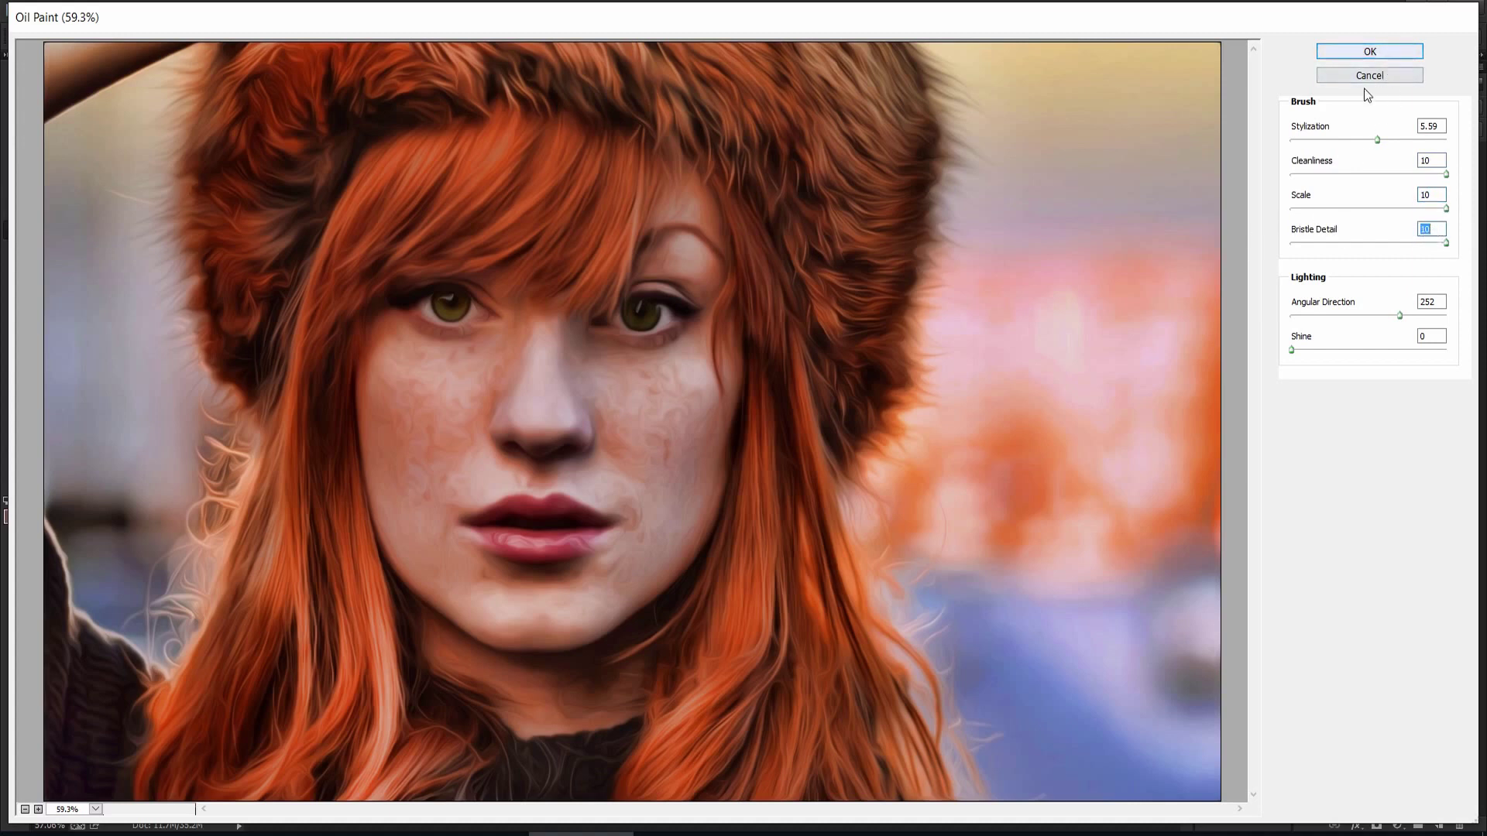
pyautogui.click(1378, 140)
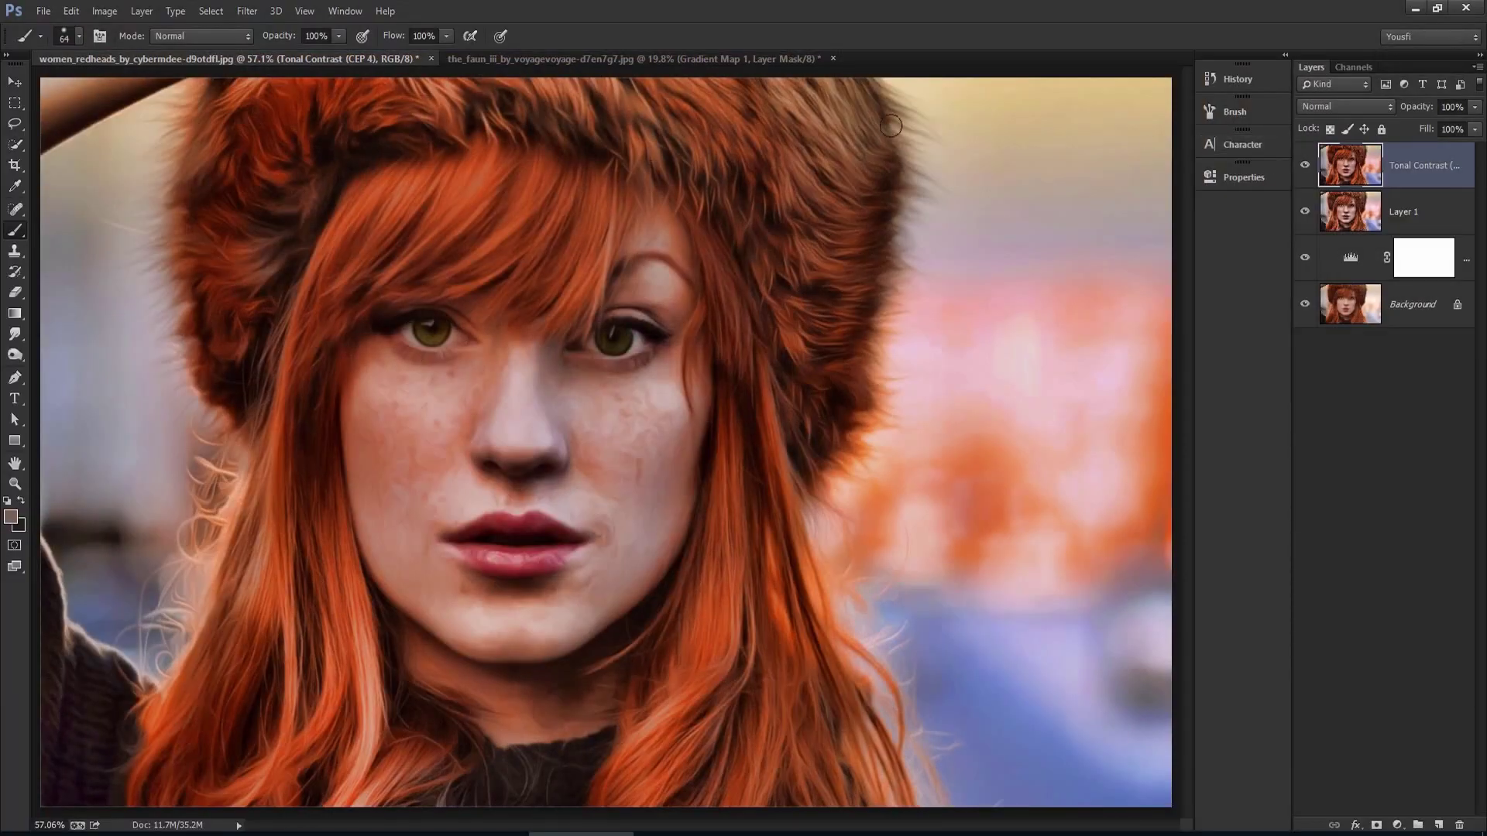
pyautogui.click(247, 11)
pyautogui.moveTo(286, 433)
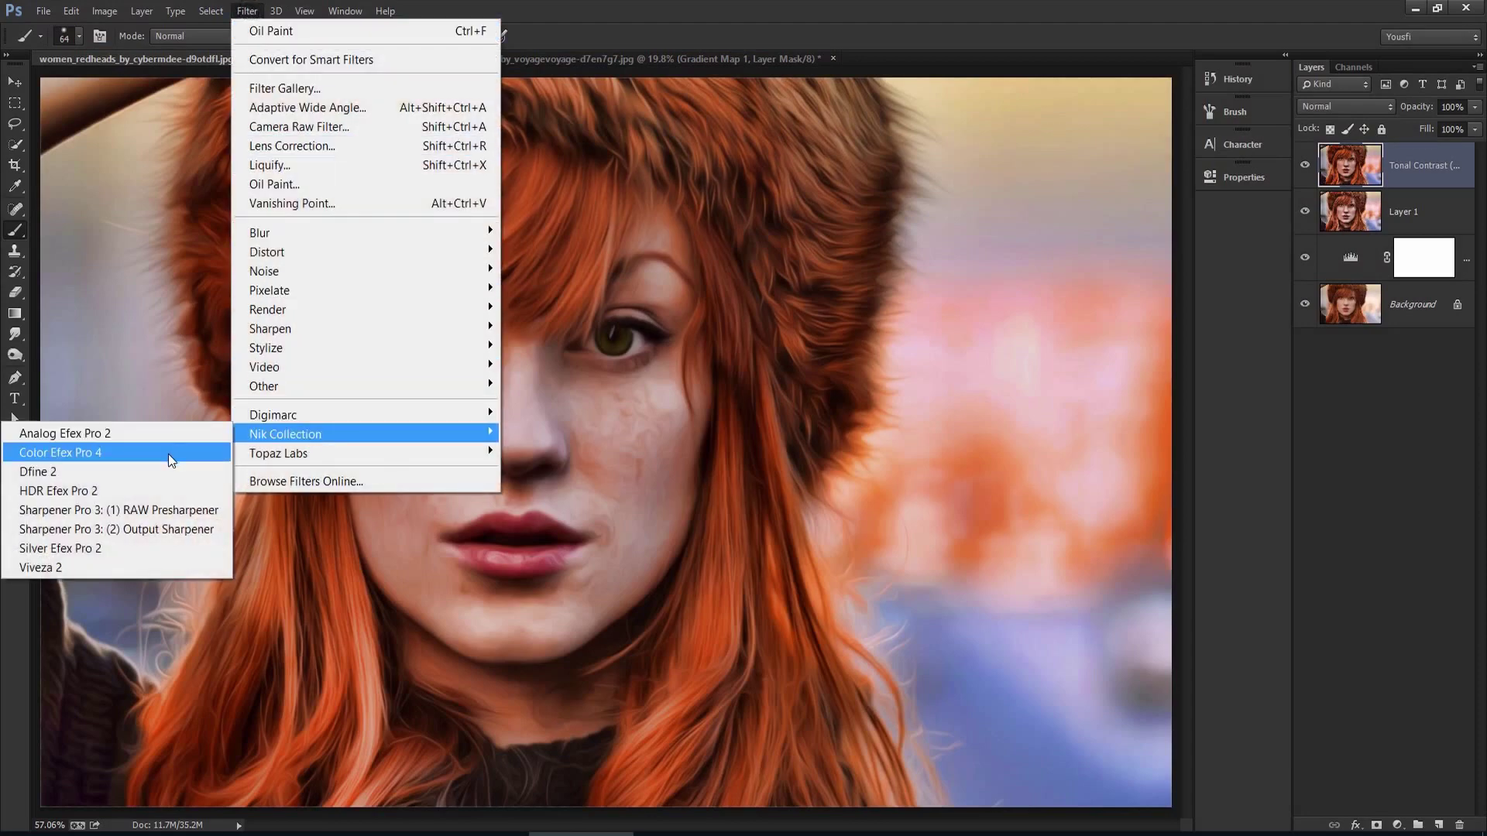
# - Start a Color Efex Pro 4 Tonal Contrast pass with Highlights lowered to -44%
pyautogui.click(166, 452)
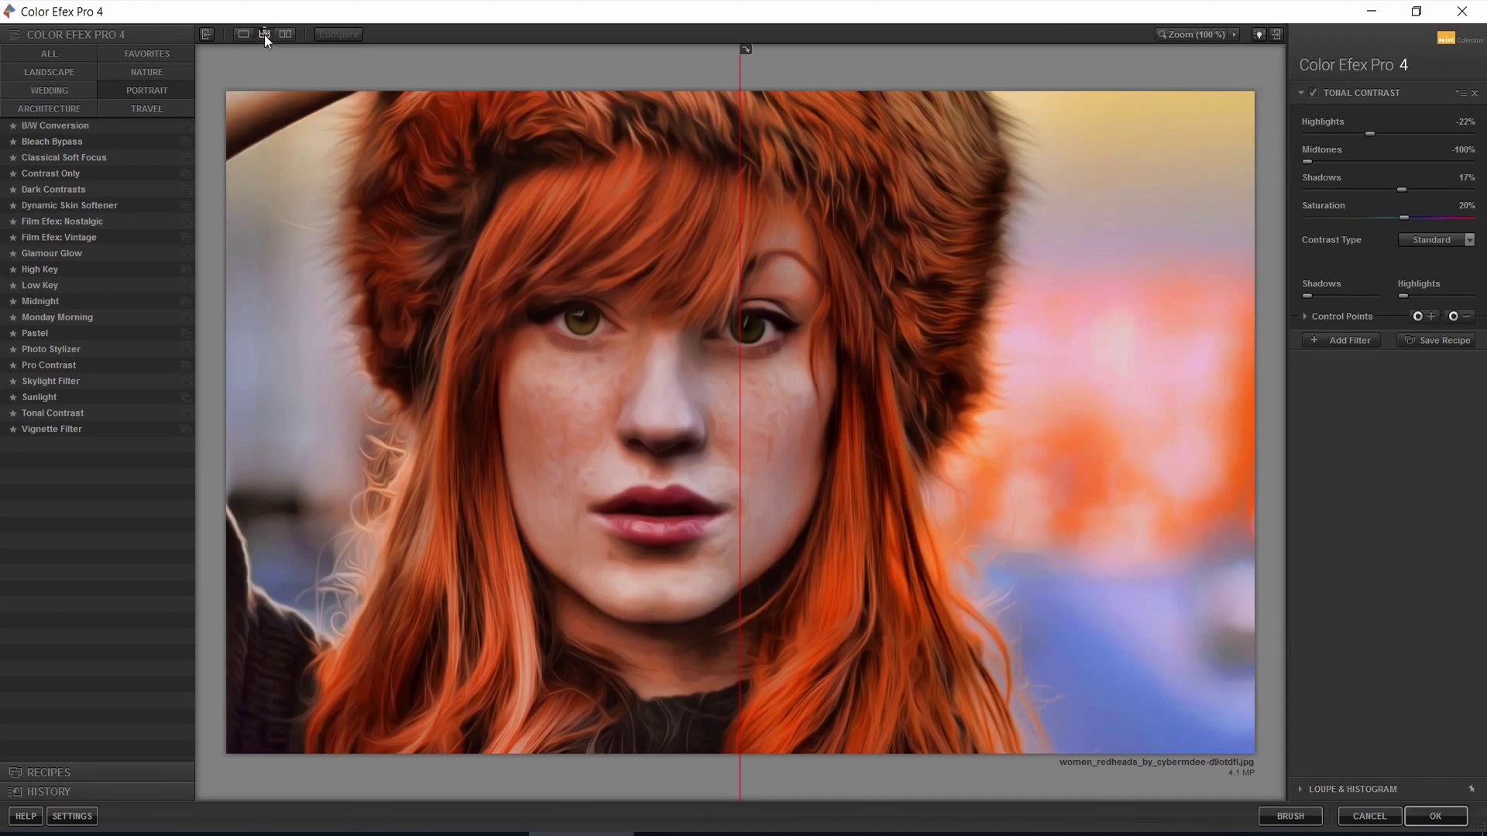
pyautogui.click(244, 35)
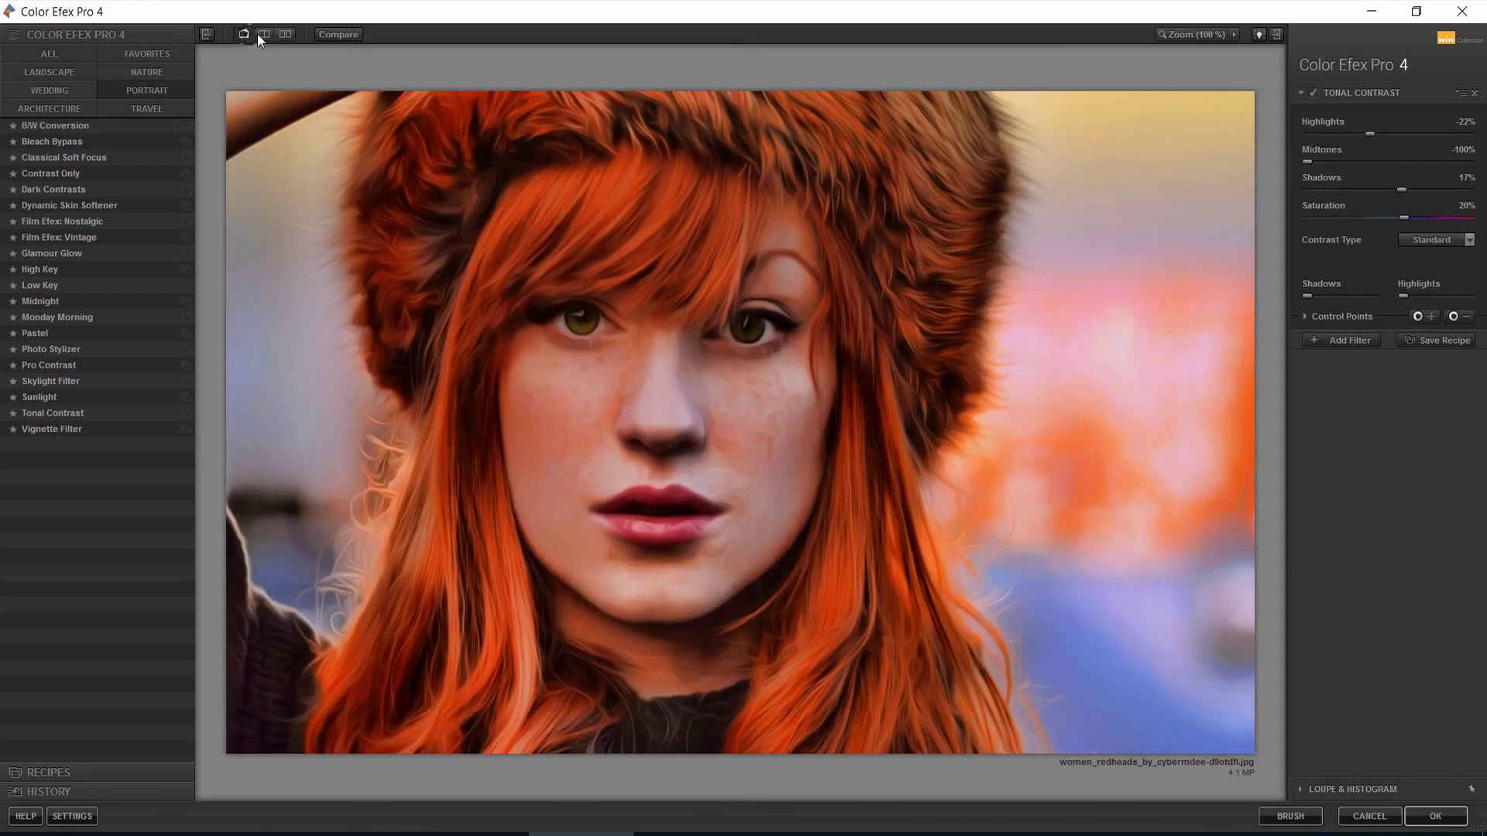
pyautogui.click(93, 412)
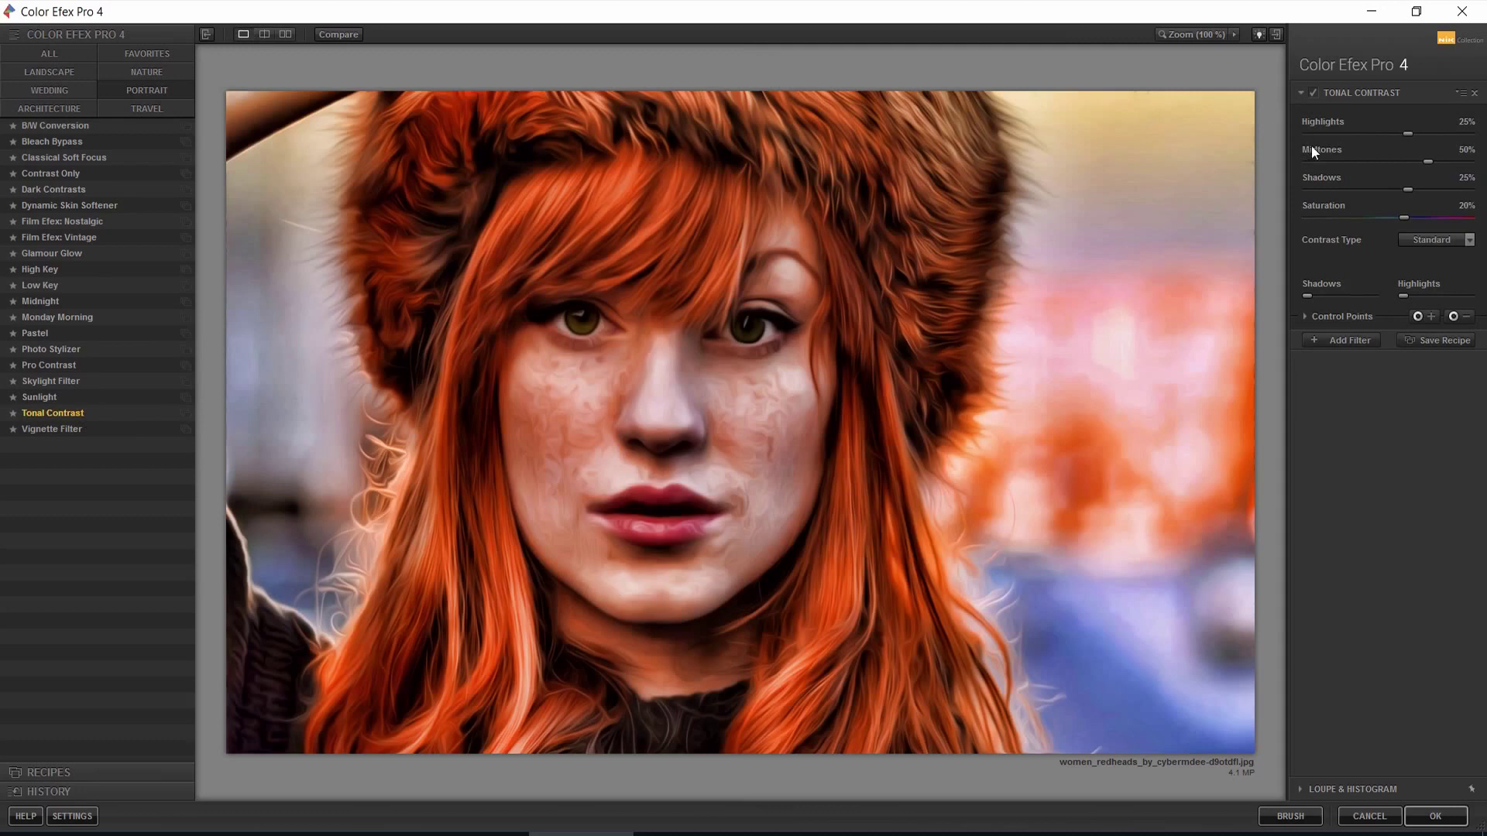
pyautogui.moveTo(1411, 132); pyautogui.dragTo(1385, 139)
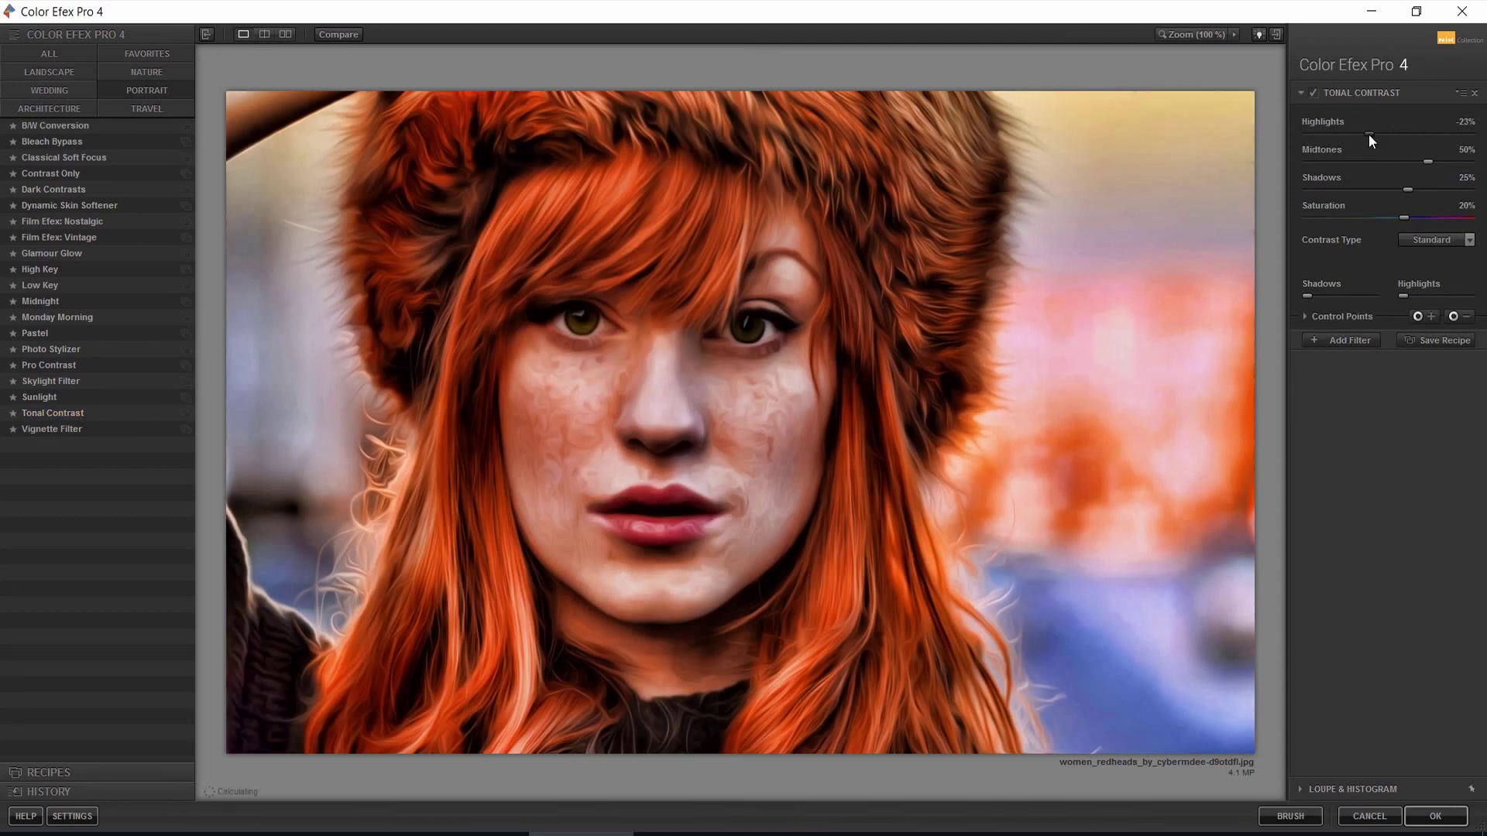
pyautogui.moveTo(1358, 140); pyautogui.dragTo(1355, 143)
# - Set Midtones to -42%, adjust Shadows and Saturation, apply, and add empty Layer 2
pyautogui.moveTo(1405, 169); pyautogui.dragTo(1356, 166)
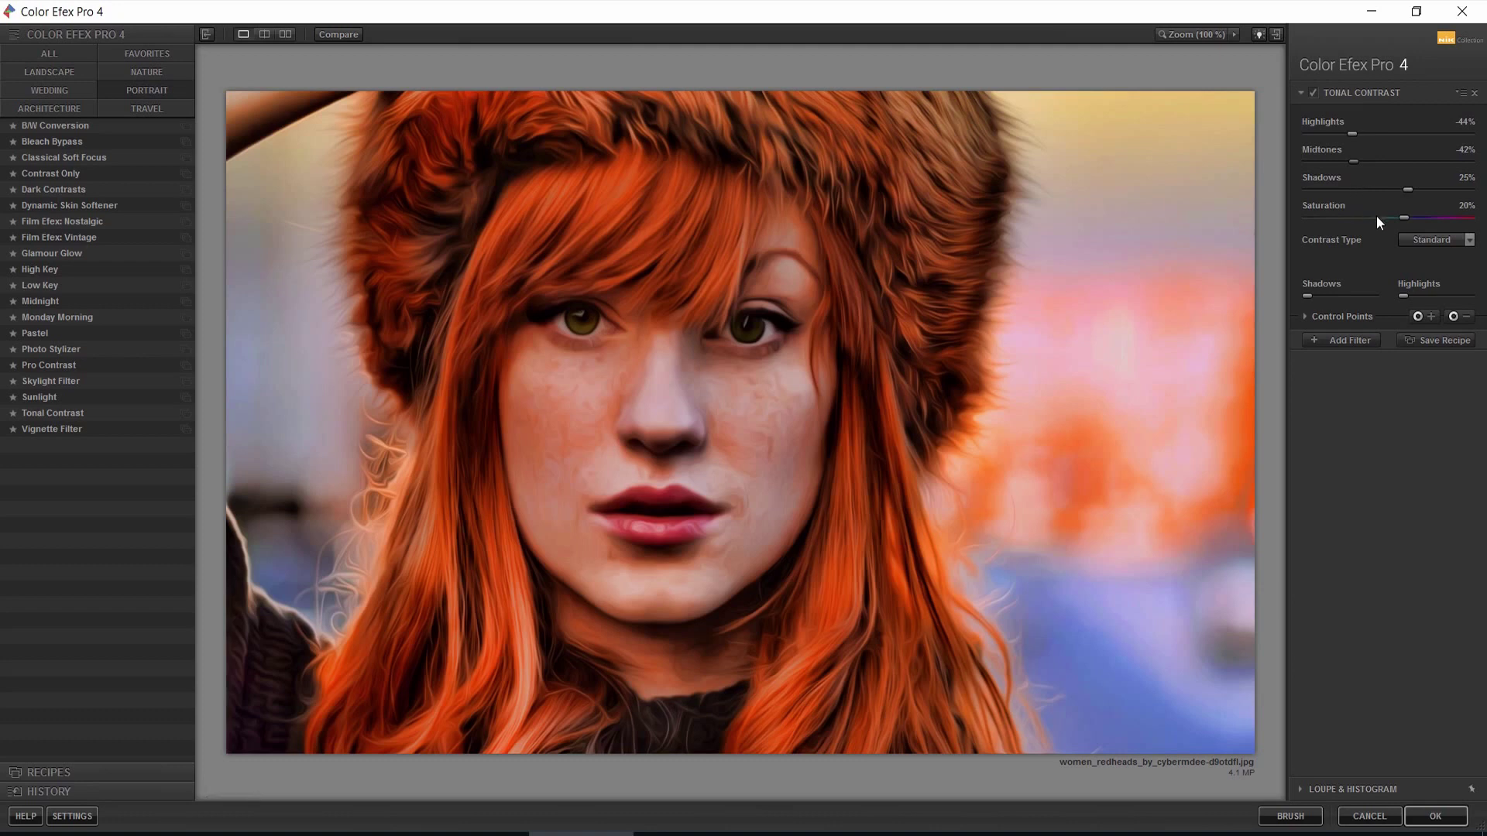
pyautogui.moveTo(1367, 189); pyautogui.dragTo(1382, 189)
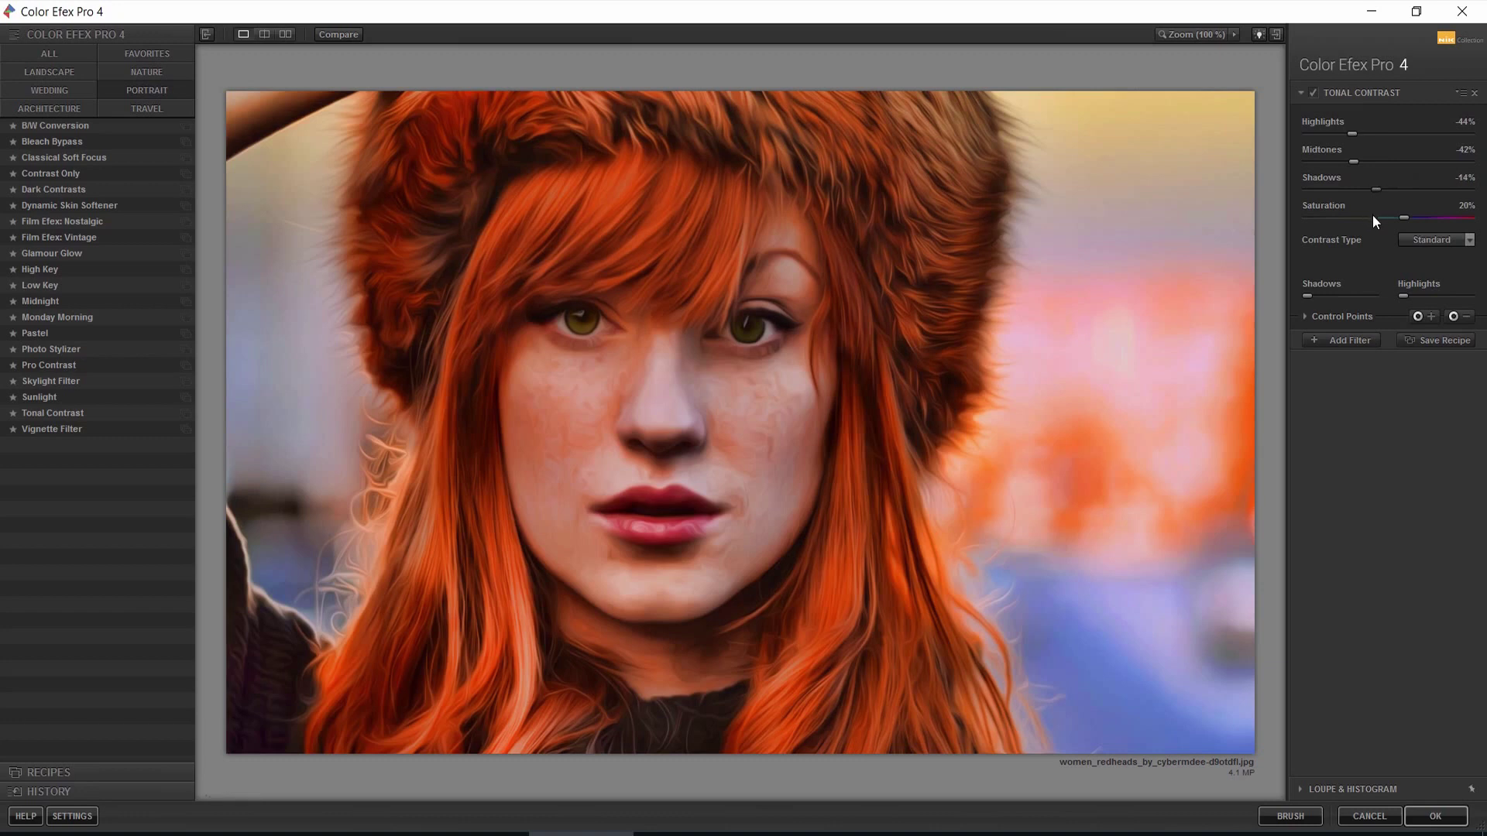
pyautogui.moveTo(1389, 217); pyautogui.dragTo(1386, 216)
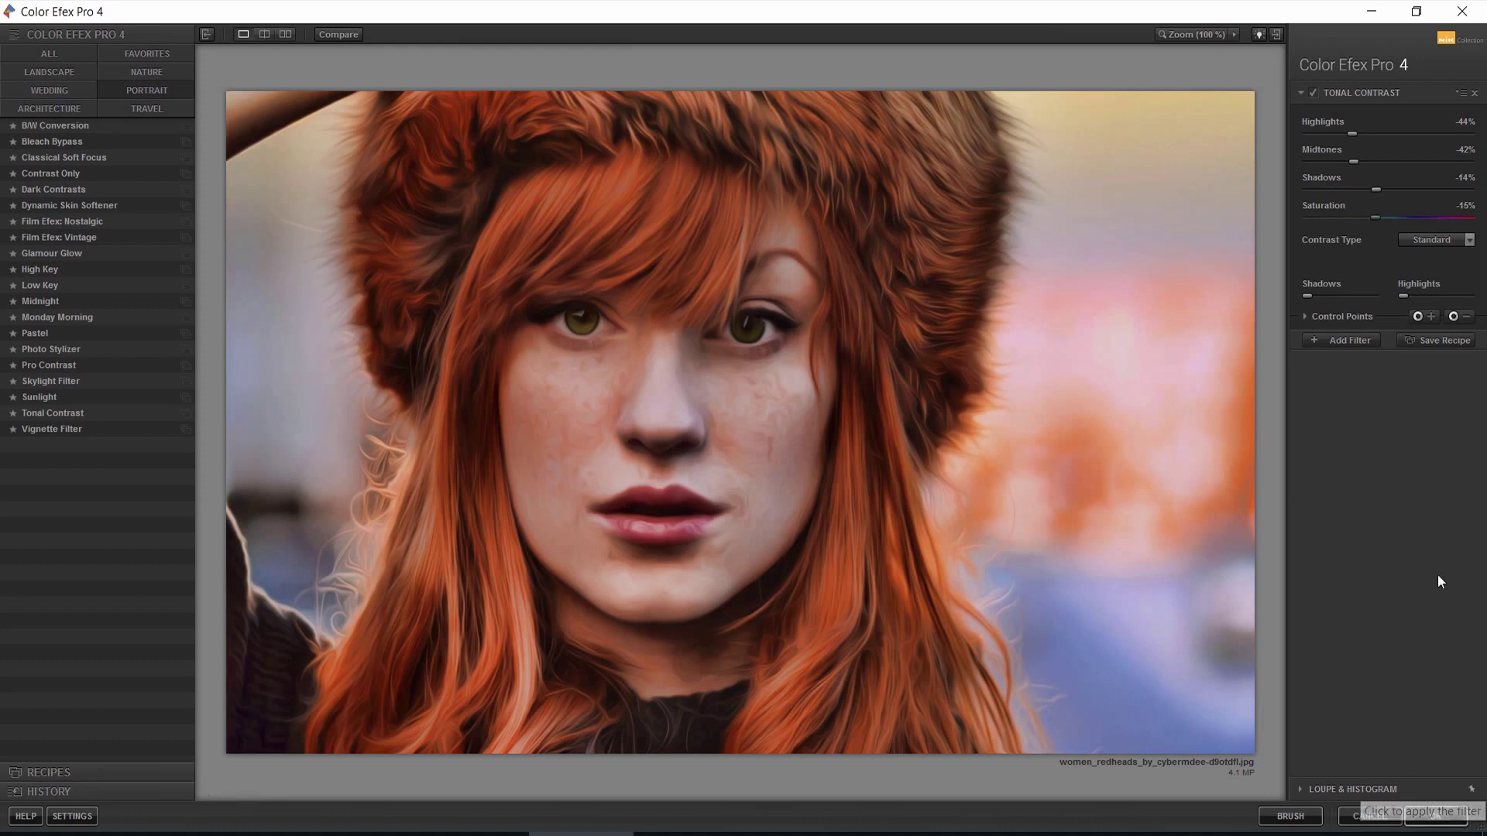
pyautogui.moveTo(1369, 215); pyautogui.dragTo(1373, 215)
pyautogui.click(1436, 816)
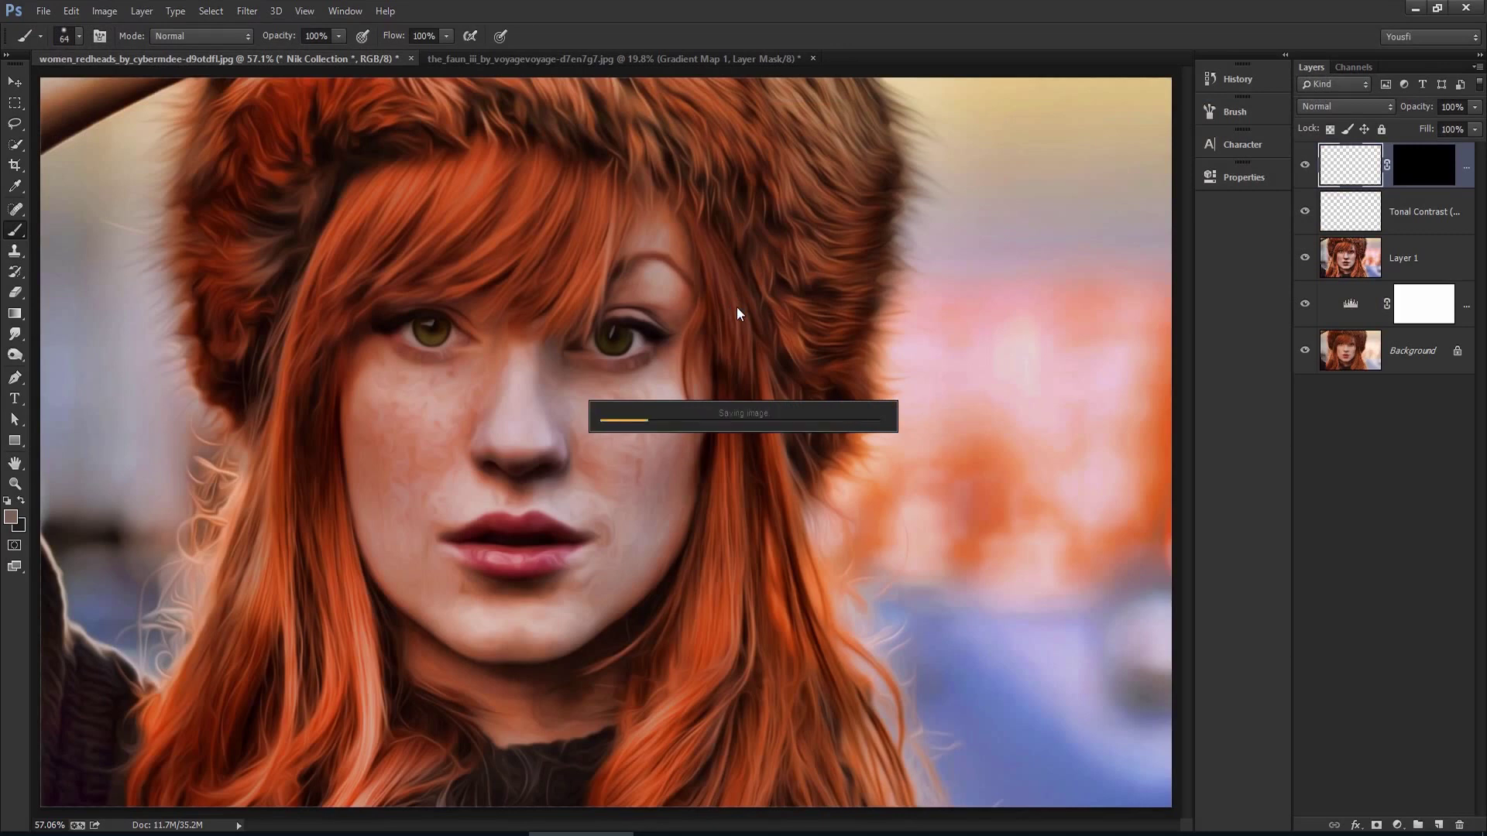
pyautogui.click(1438, 825)
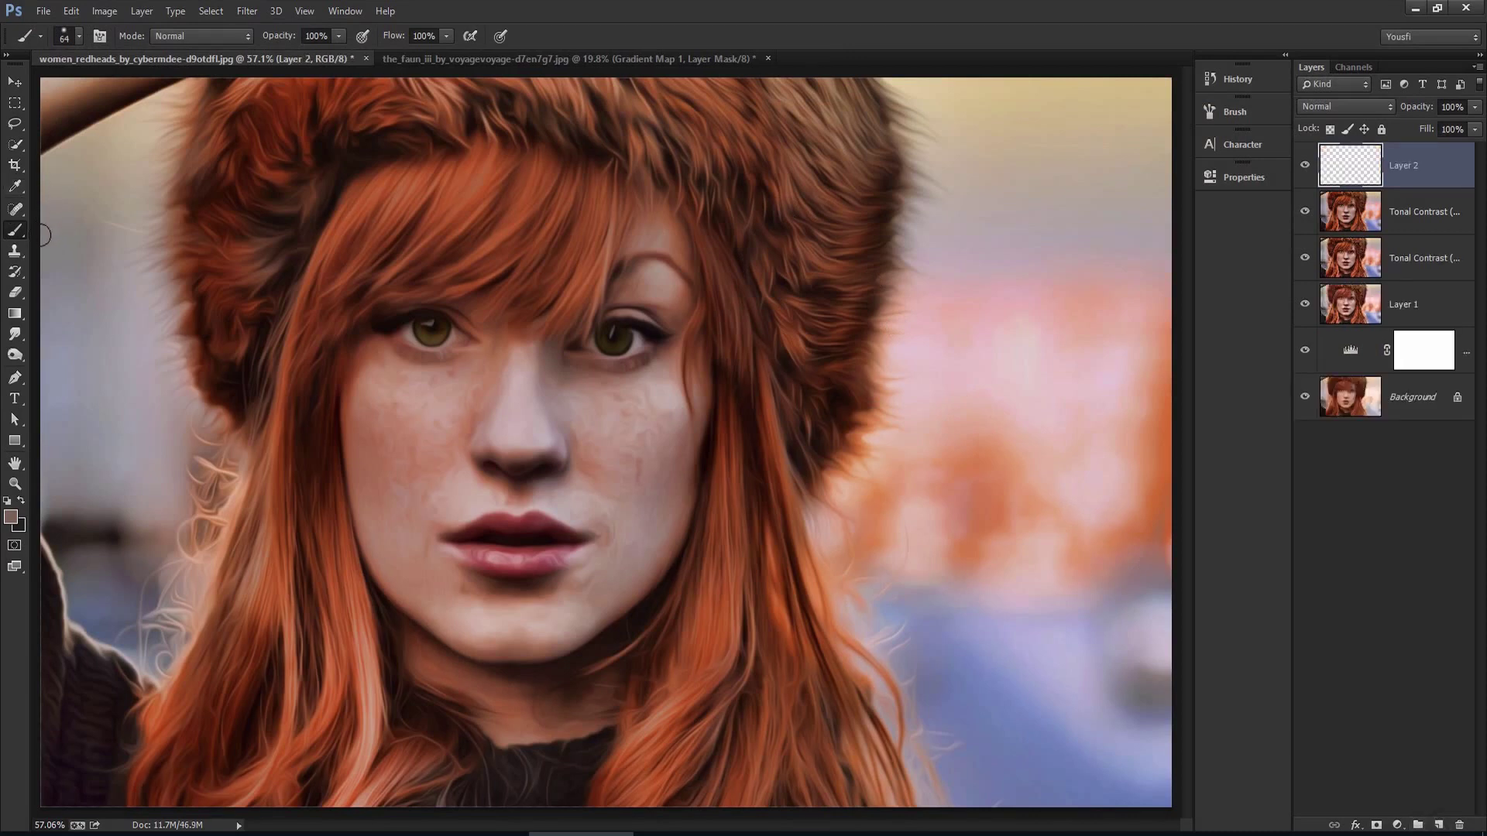
# - Set up a soft brush at Flow 17%, Opacity 41% and 148 px size
pyautogui.click(19, 232)
pyautogui.click(79, 36)
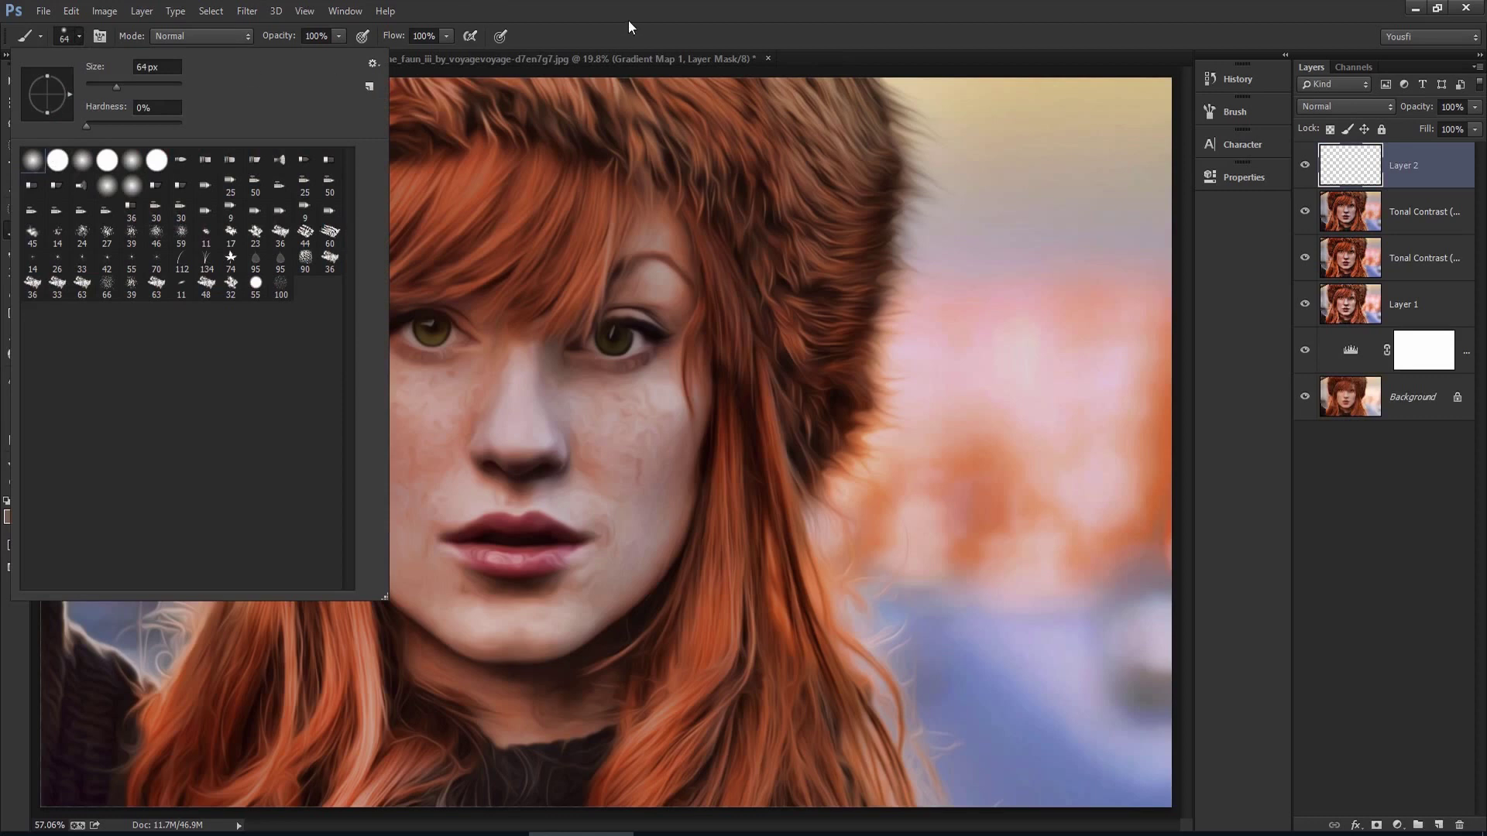
pyautogui.click(629, 22)
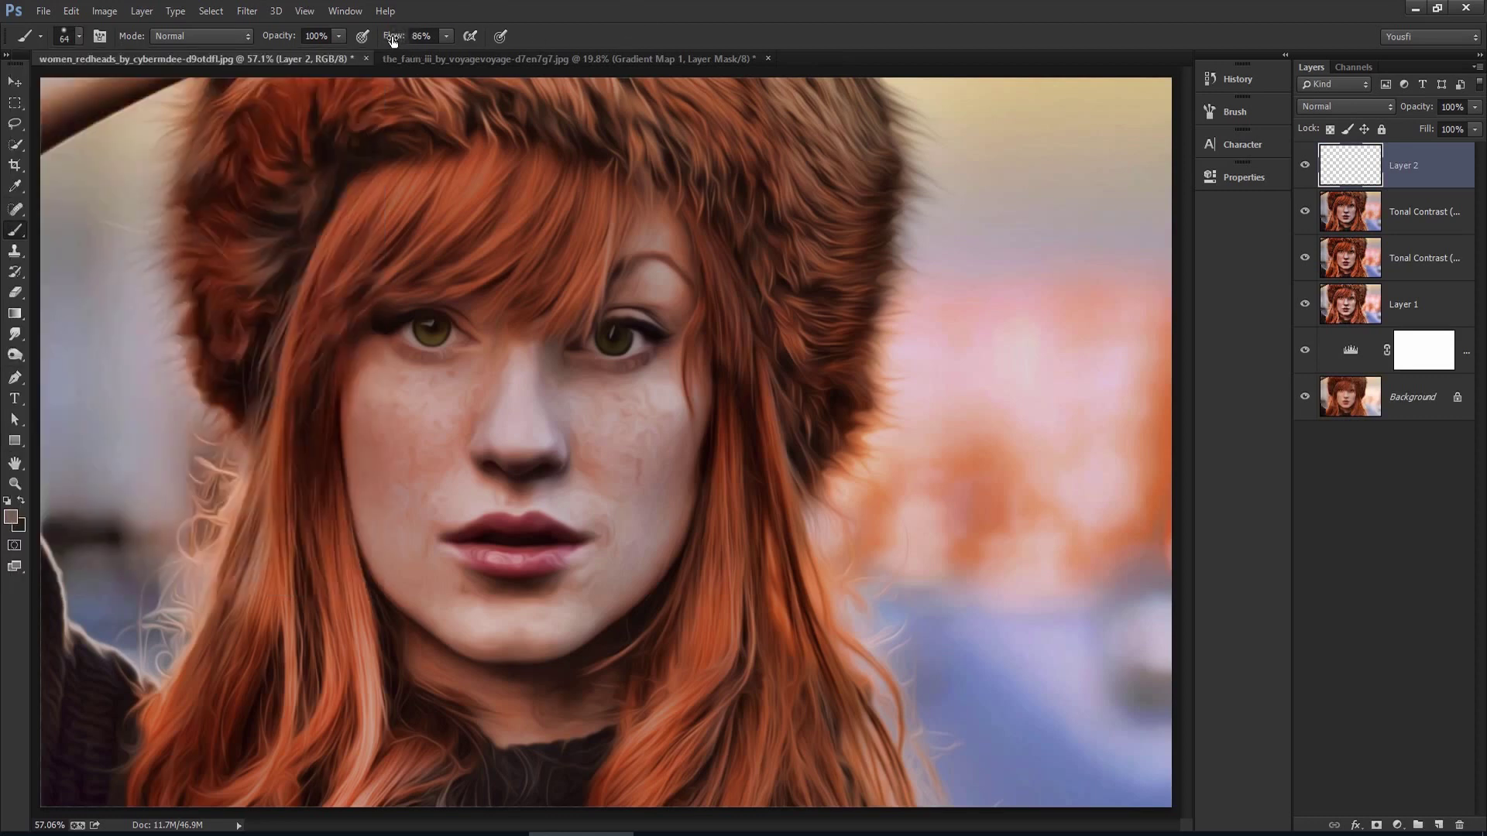
pyautogui.moveTo(383, 36); pyautogui.dragTo(381, 37)
pyautogui.moveTo(284, 34); pyautogui.dragTo(280, 35)
pyautogui.moveTo(616, 570); pyautogui.dragTo(620, 577)
# - Paint sampled skin tones over both cheeks and near the chin
pyautogui.moveTo(654, 456)
pyautogui.mouseDown()
pyautogui.moveTo(664, 441)
pyautogui.moveTo(591, 412)
pyautogui.mouseUp()
pyautogui.keyDown('alt'); pyautogui.click(641, 403); pyautogui.keyUp('alt')
pyautogui.click(639, 559)
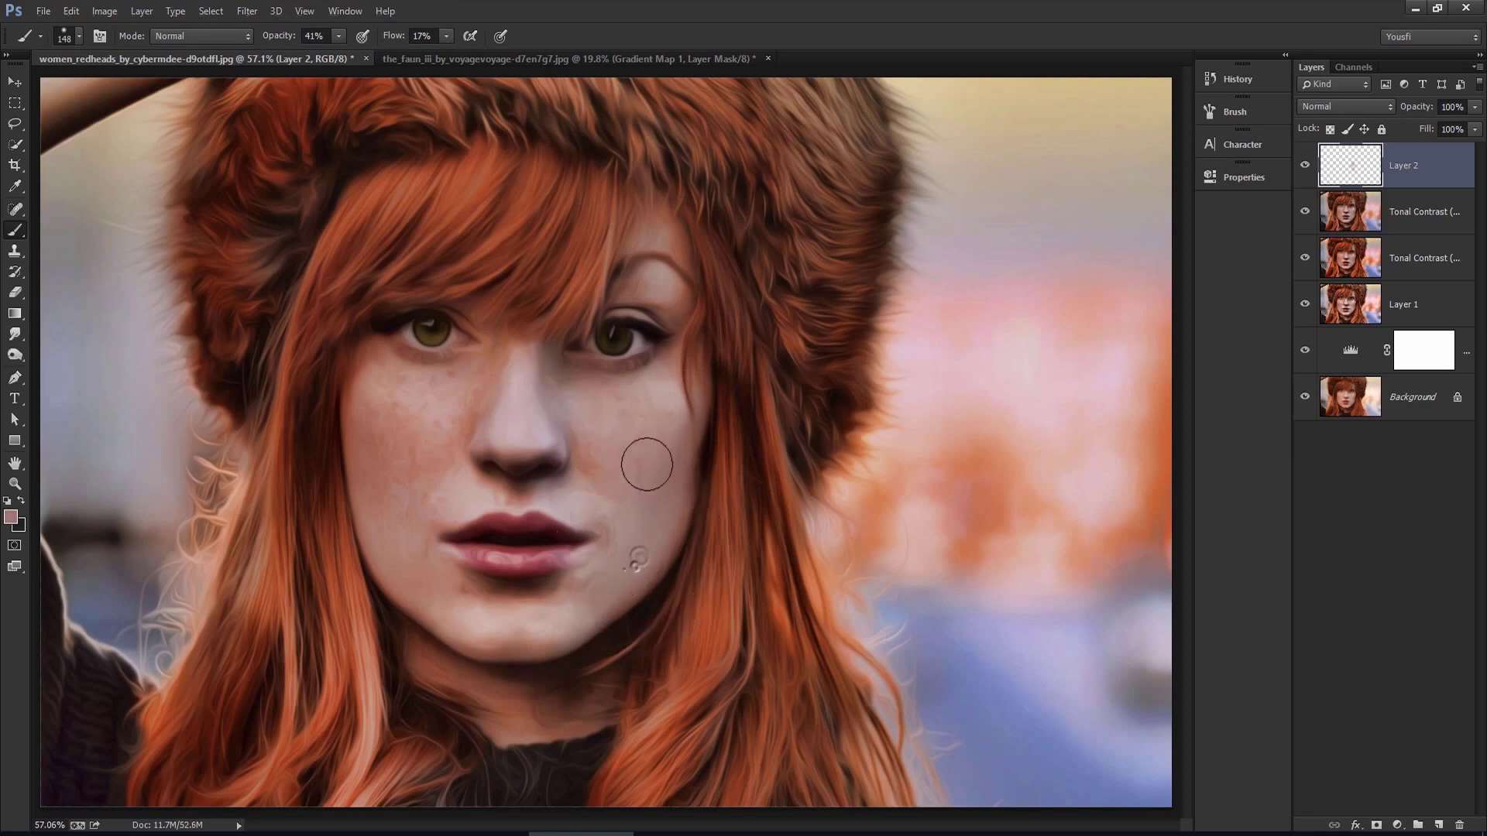
pyautogui.click(603, 410)
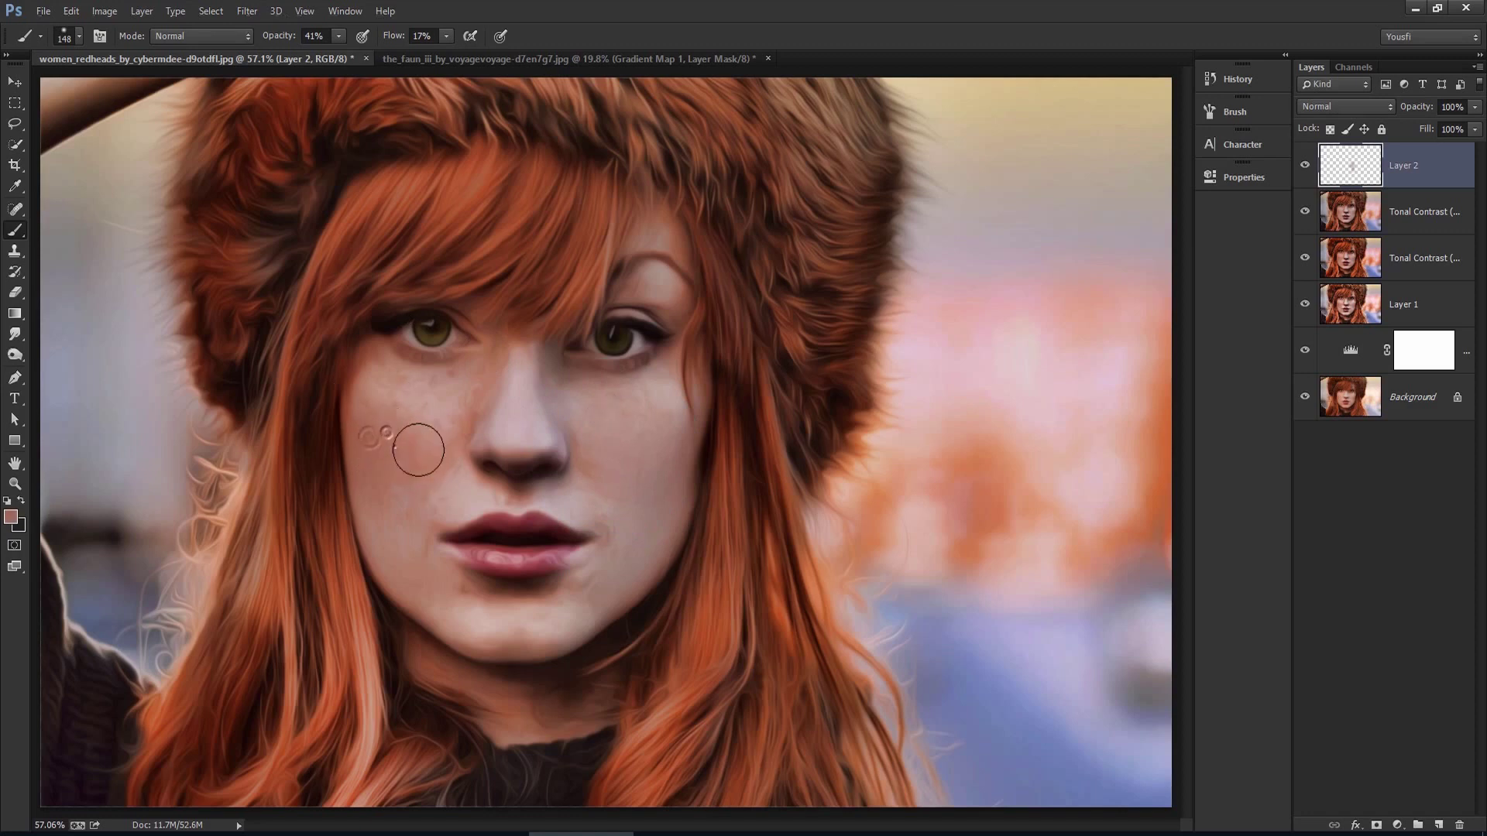
pyautogui.keyDown('alt'); pyautogui.click(455, 419); pyautogui.keyUp('alt')
pyautogui.click(417, 411)
pyautogui.keyDown('alt'); pyautogui.click(445, 463); pyautogui.keyUp('alt')
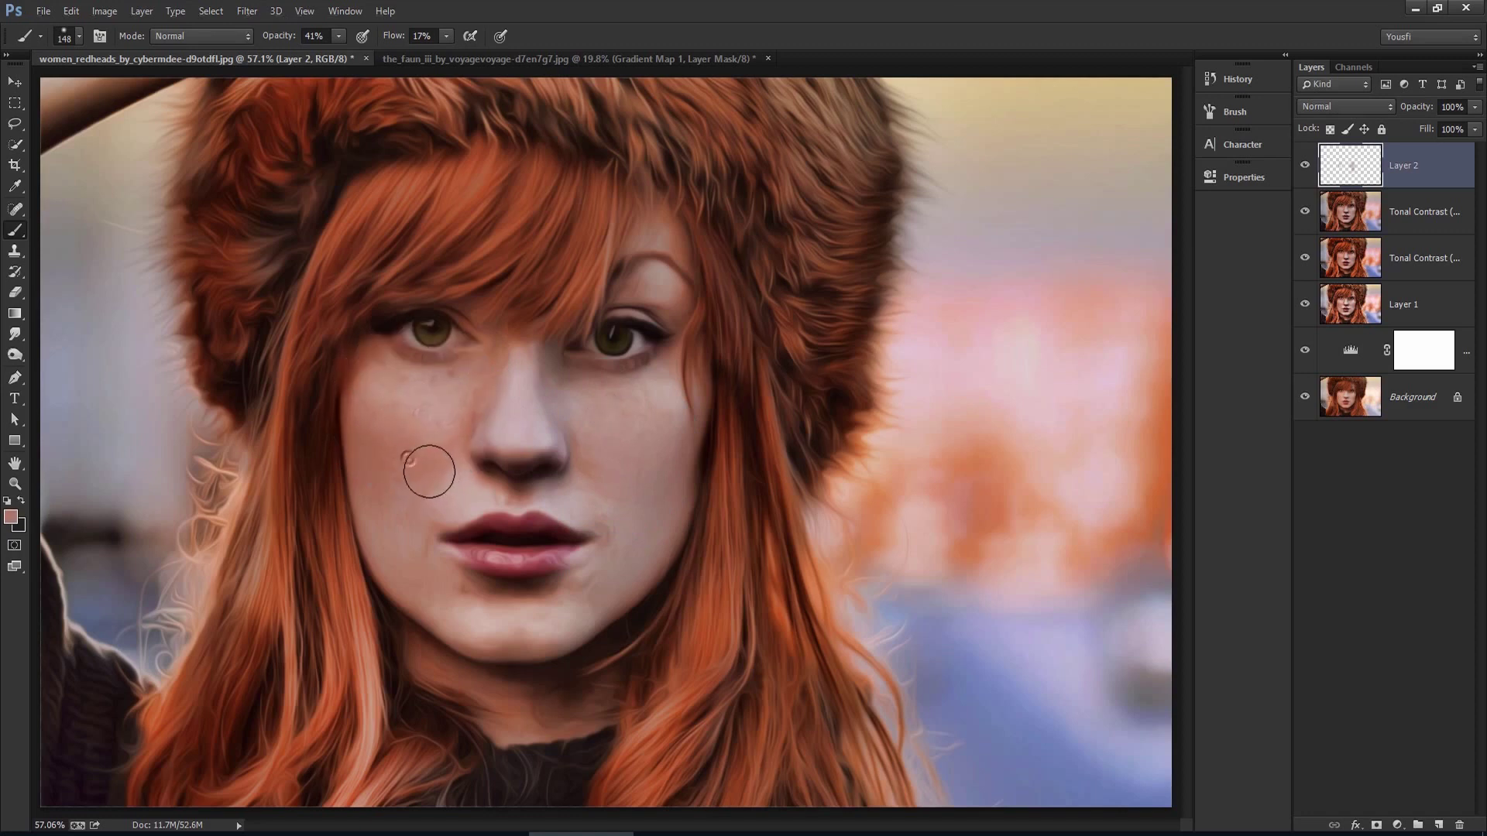
pyautogui.keyDown('alt'); pyautogui.click(404, 526); pyautogui.keyUp('alt')
pyautogui.click(424, 498)
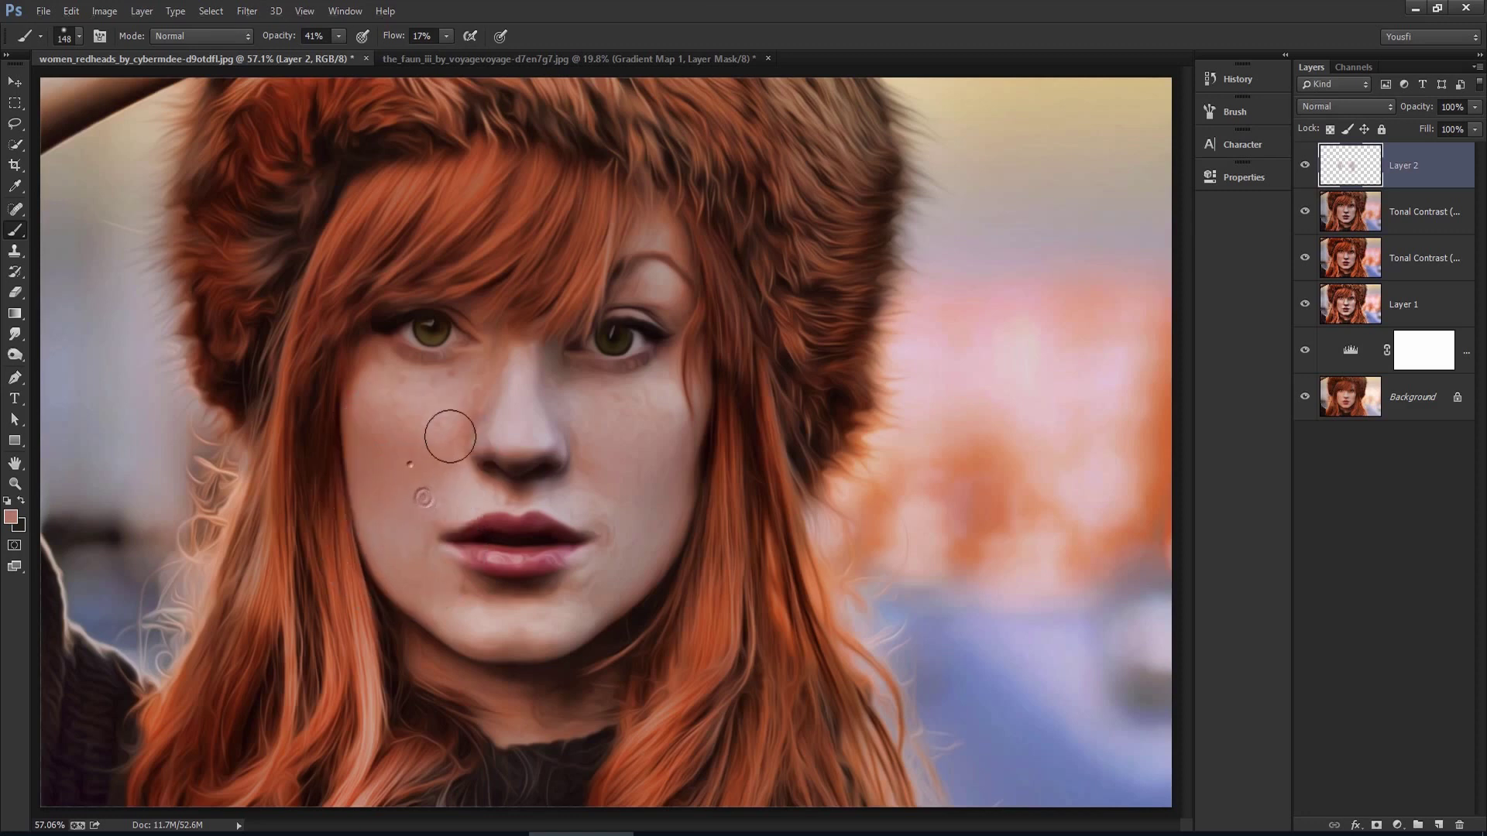
# - Shrink the brush to 113 px and smooth the cheeks and nose bridge
pyautogui.keyDown('alt'); pyautogui.rightClick(472, 402); pyautogui.keyUp('alt')
pyautogui.keyDown('alt'); pyautogui.click(500, 370); pyautogui.keyUp('alt')
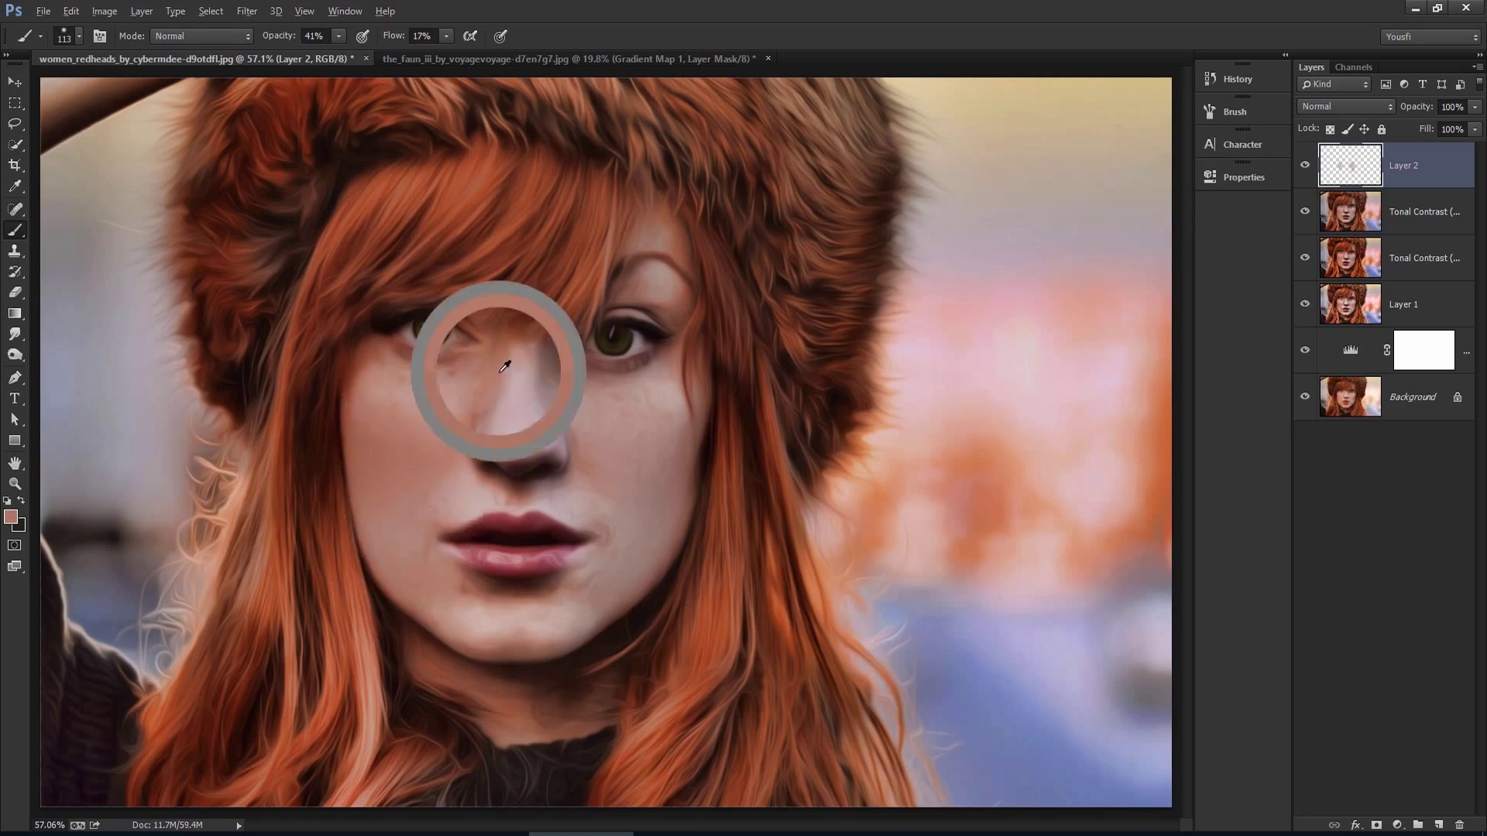
pyautogui.click(449, 380)
pyautogui.keyDown('alt'); pyautogui.click(484, 374); pyautogui.keyUp('alt')
pyautogui.keyDown('alt'); pyautogui.click(554, 365); pyautogui.keyUp('alt')
pyautogui.keyDown('alt'); pyautogui.click(551, 370); pyautogui.keyUp('alt')
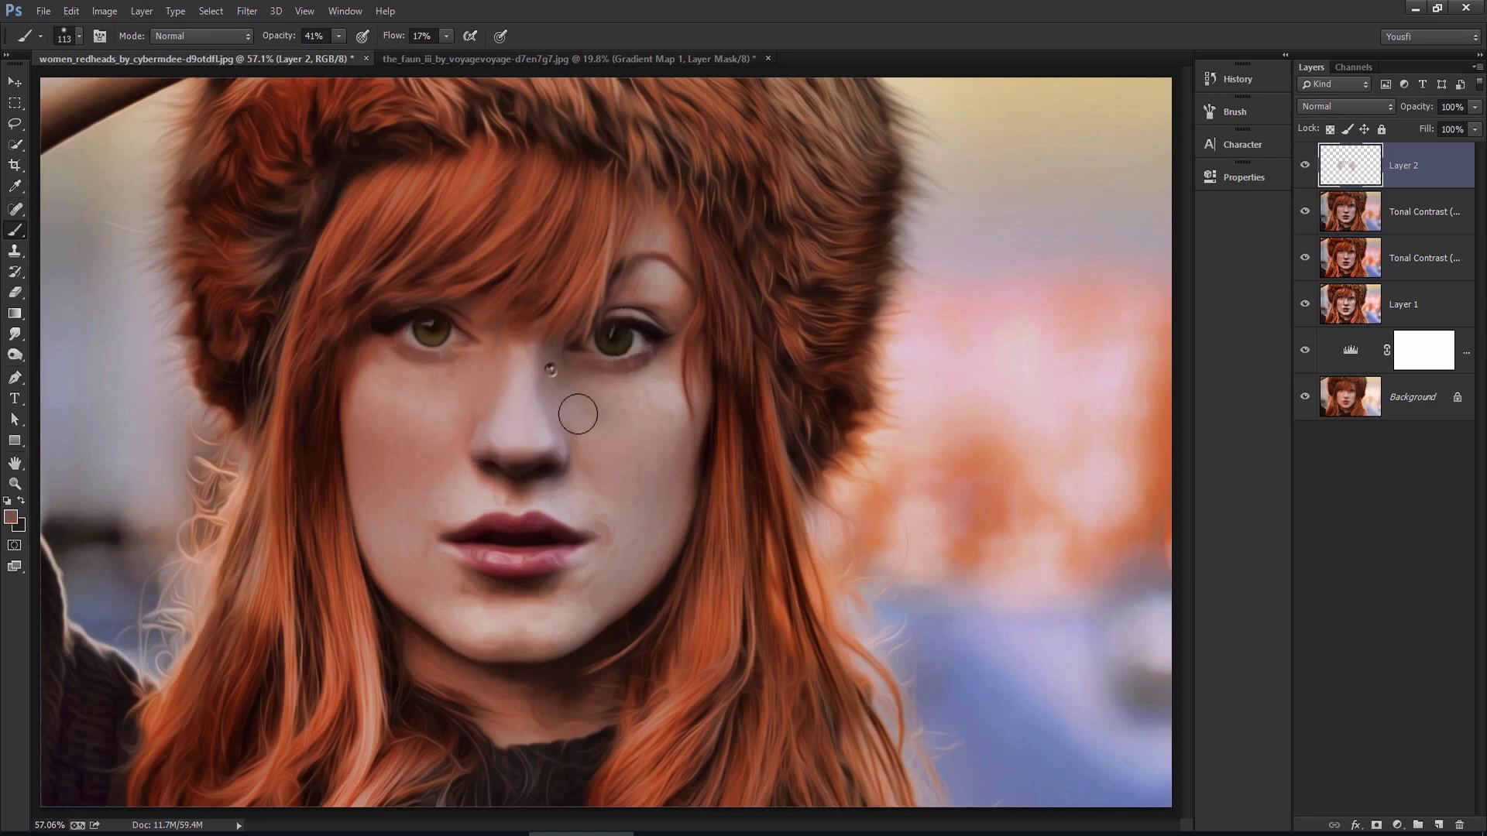
pyautogui.keyDown('alt'); pyautogui.click(635, 414); pyautogui.keyUp('alt')
pyautogui.click(608, 407)
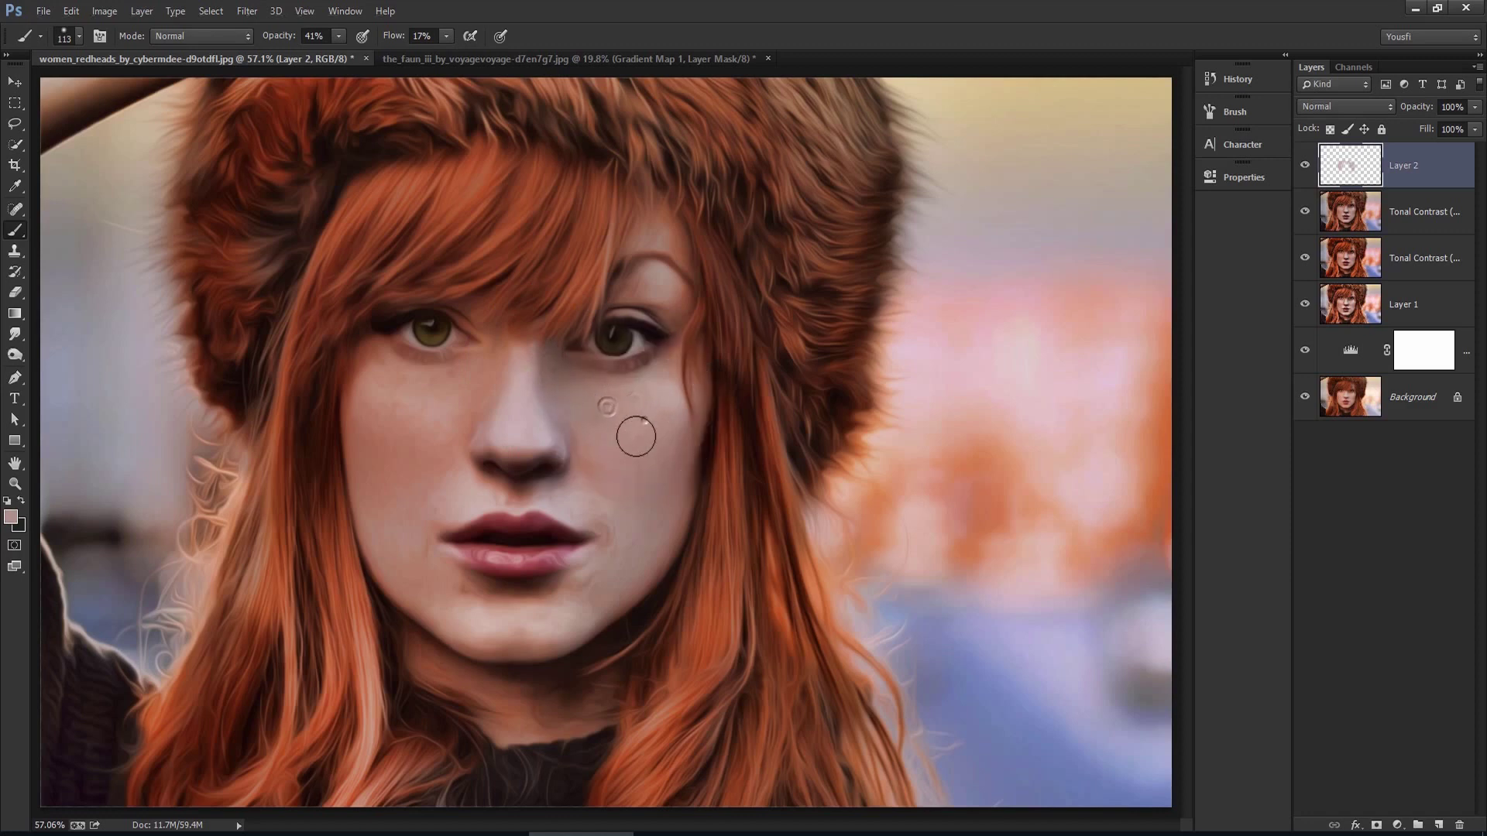
pyautogui.keyDown('alt'); pyautogui.click(649, 393); pyautogui.keyUp('alt')
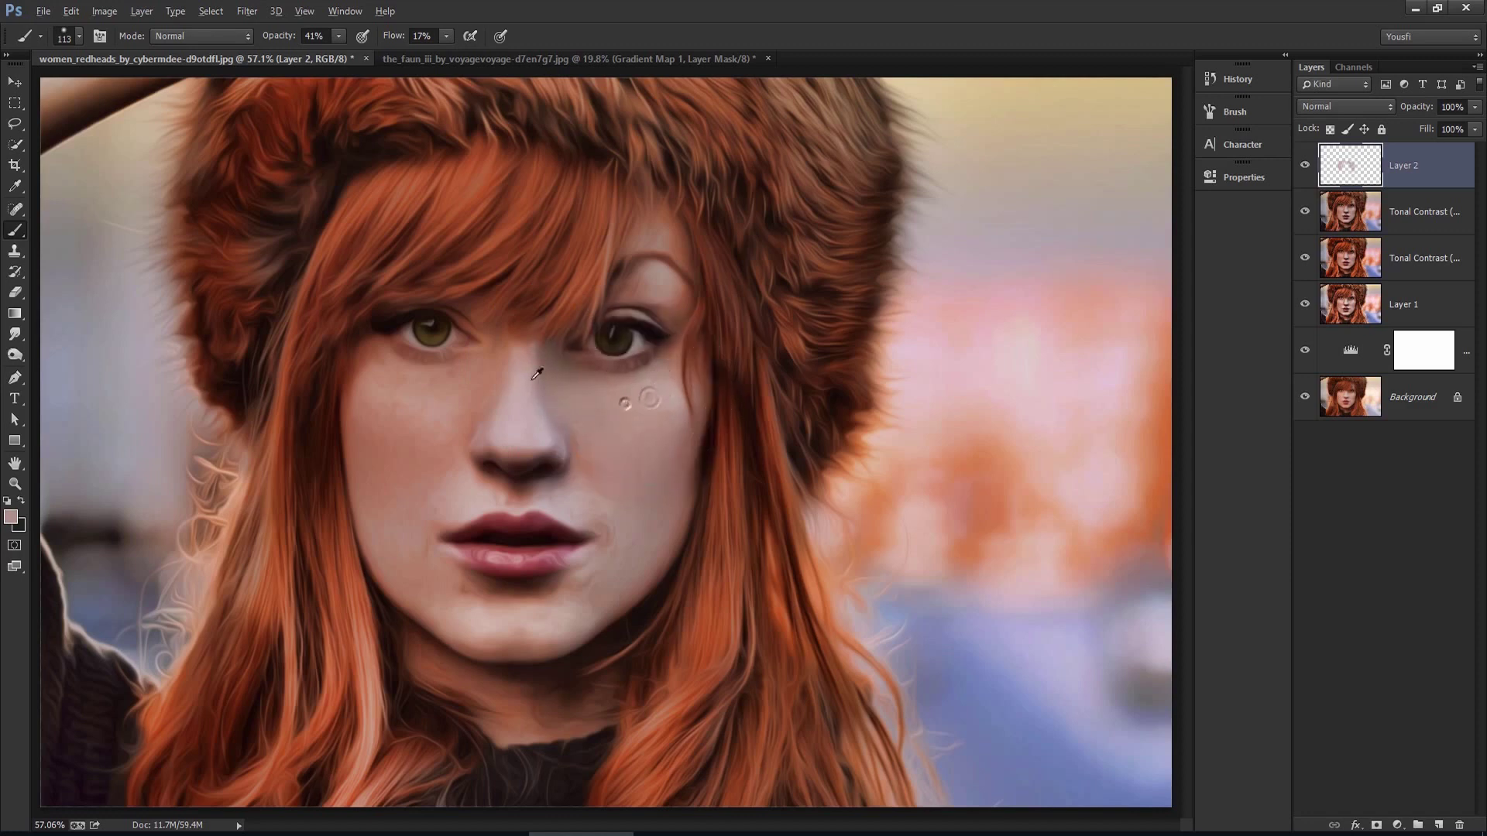
# - Sample and paint skin tones alongside the nose and around the nostril
pyautogui.keyDown('alt'); pyautogui.click(492, 393); pyautogui.keyUp('alt')
pyautogui.keyDown('alt'); pyautogui.click(470, 404); pyautogui.keyUp('alt')
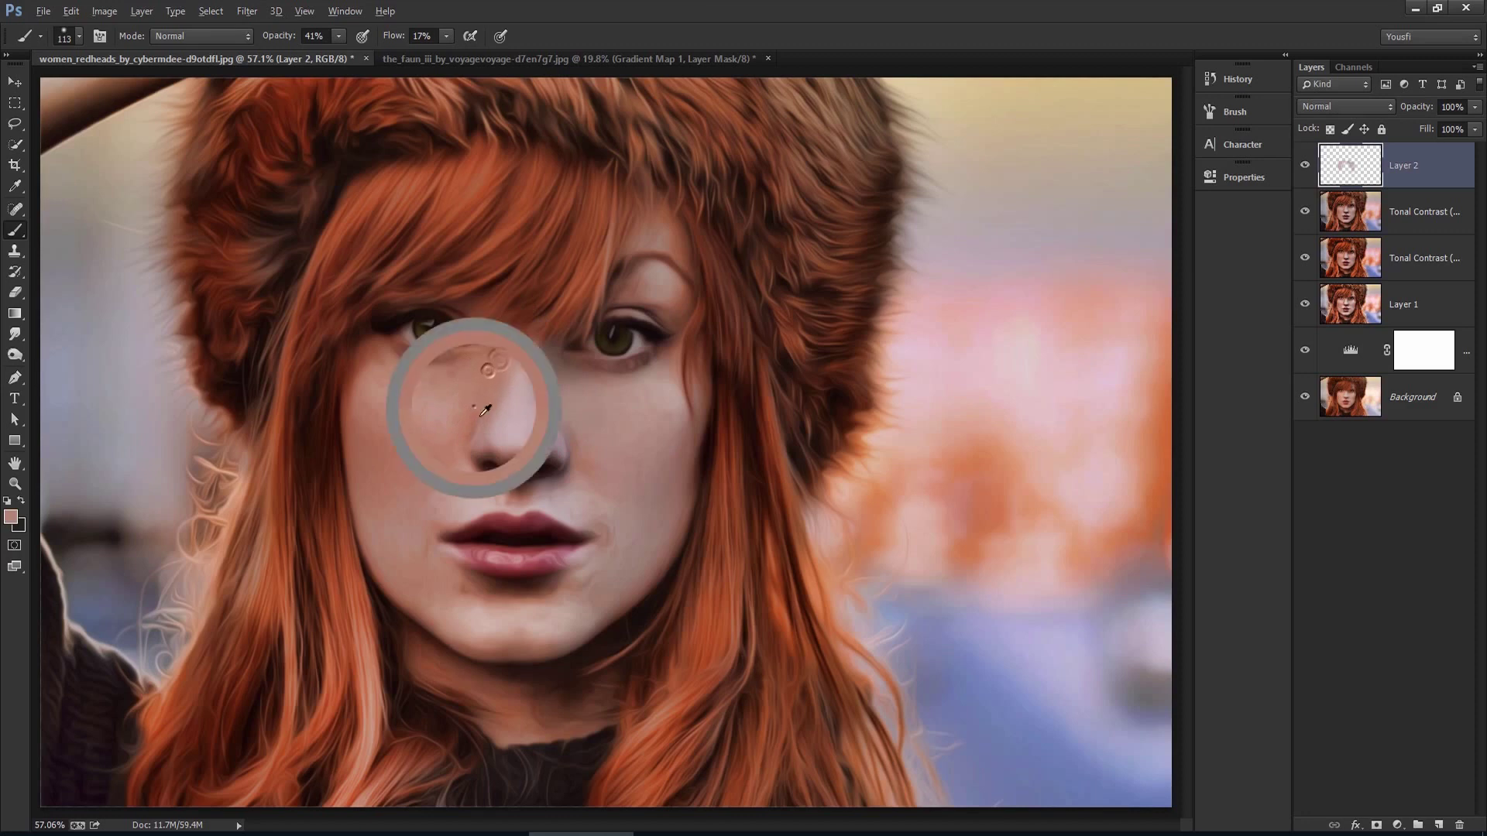
pyautogui.keyDown('alt'); pyautogui.click(489, 432); pyautogui.keyUp('alt')
pyautogui.keyDown('alt'); pyautogui.click(523, 456); pyautogui.keyUp('alt')
pyautogui.keyDown('alt'); pyautogui.click(507, 433); pyautogui.keyUp('alt')
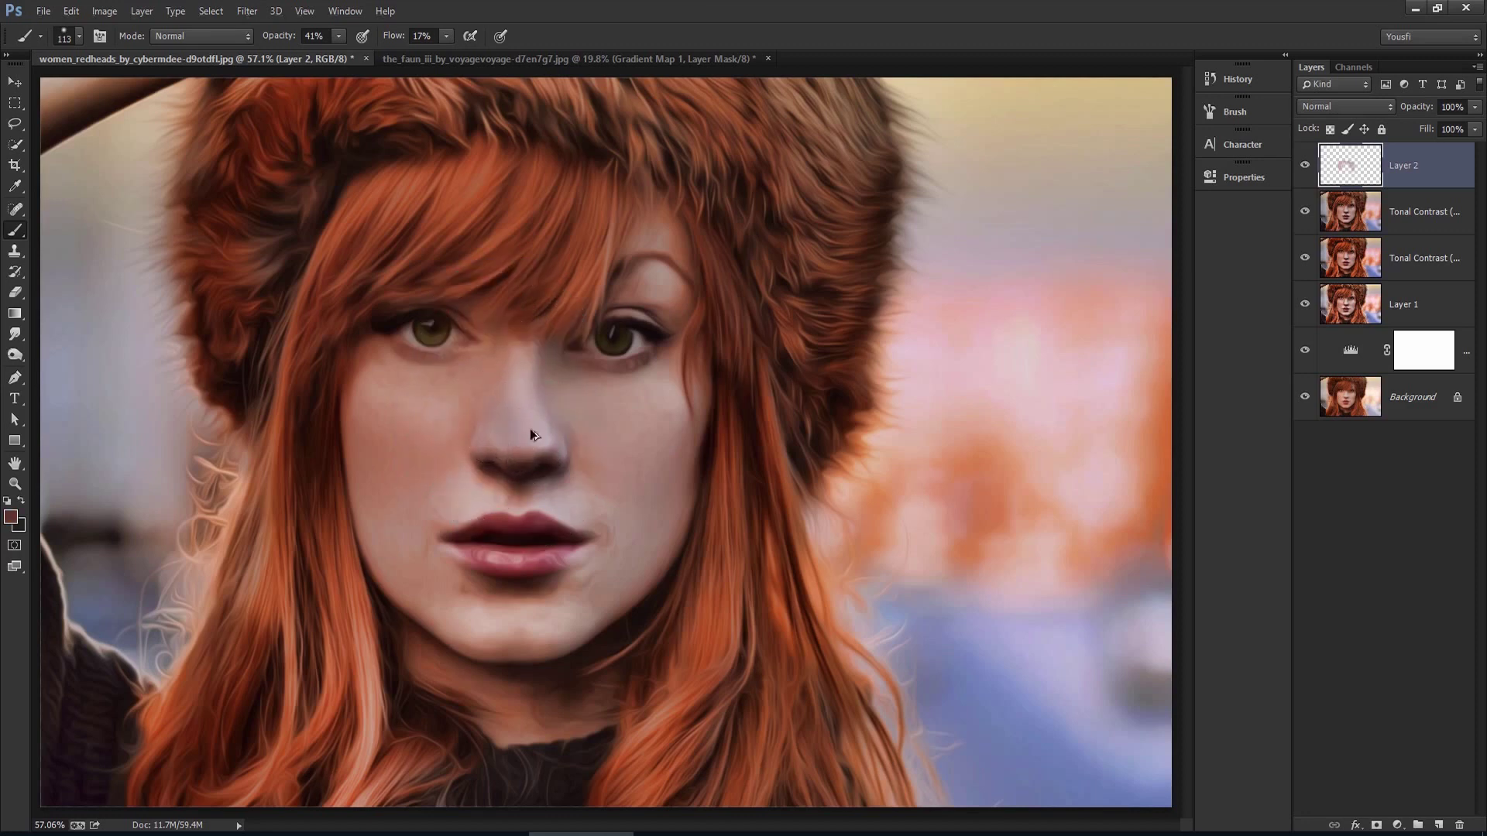
pyautogui.keyDown('alt'); pyautogui.click(519, 395); pyautogui.keyUp('alt')
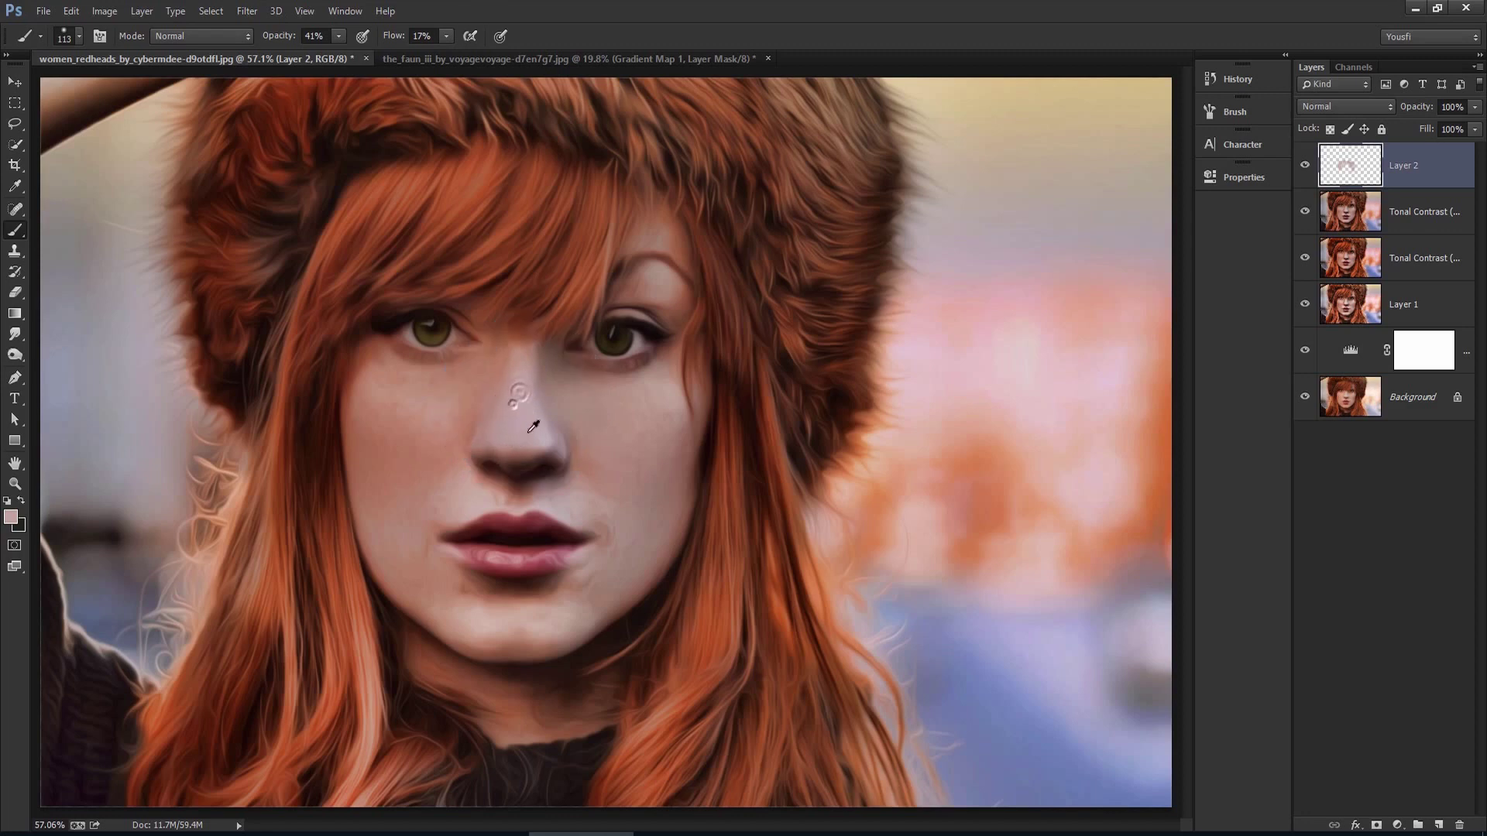
pyautogui.keyDown('alt'); pyautogui.click(492, 391); pyautogui.keyUp('alt')
# - Zoom in on the mouth and paint sampled skin tones around the lower lip
pyautogui.moveTo(573, 633); pyautogui.dragTo(591, 601)
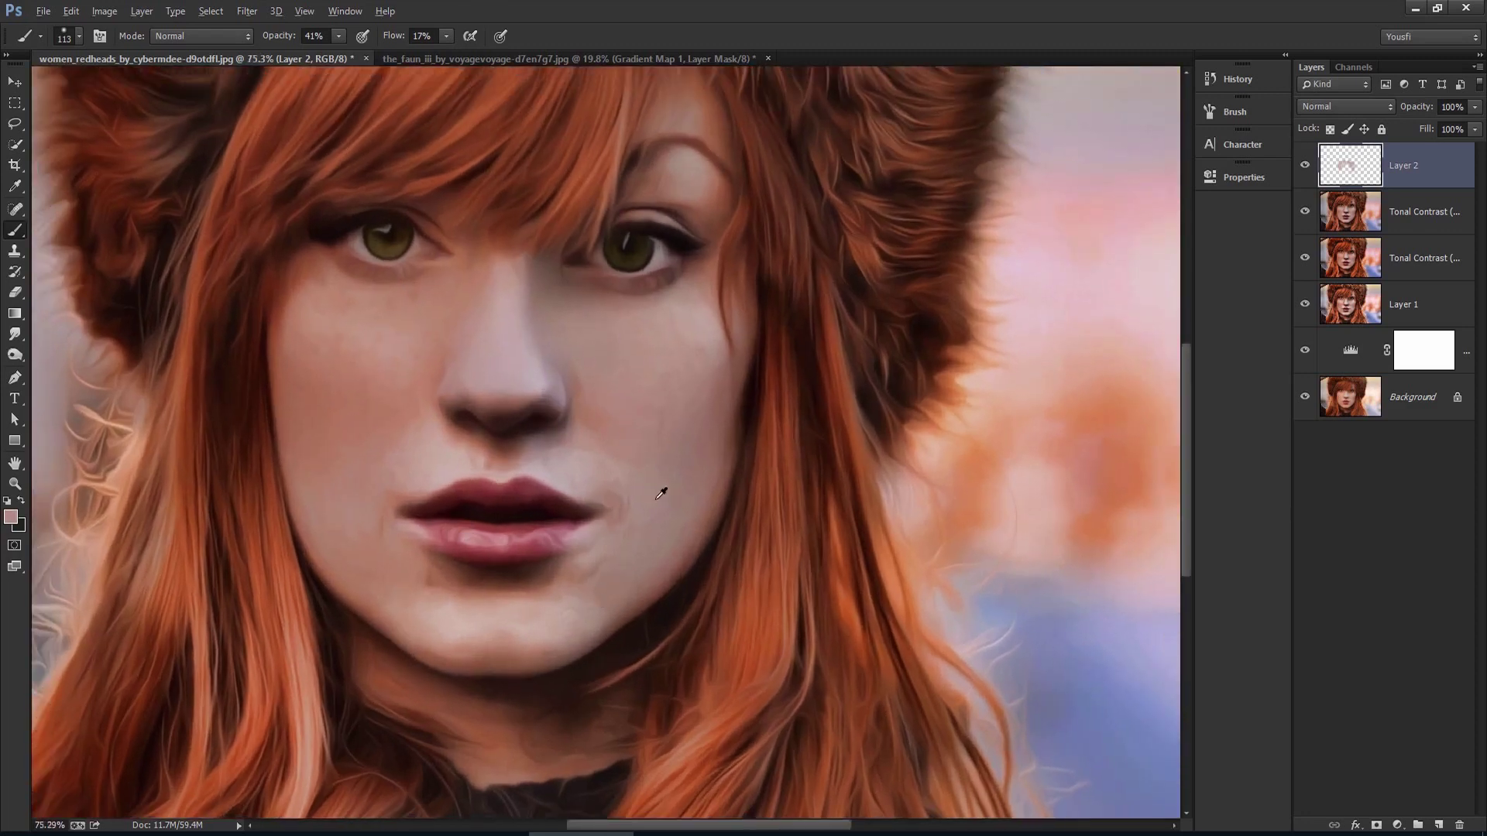
pyautogui.keyDown('alt'); pyautogui.click(650, 494); pyautogui.keyUp('alt')
pyautogui.keyDown('alt'); pyautogui.click(638, 526); pyautogui.keyUp('alt')
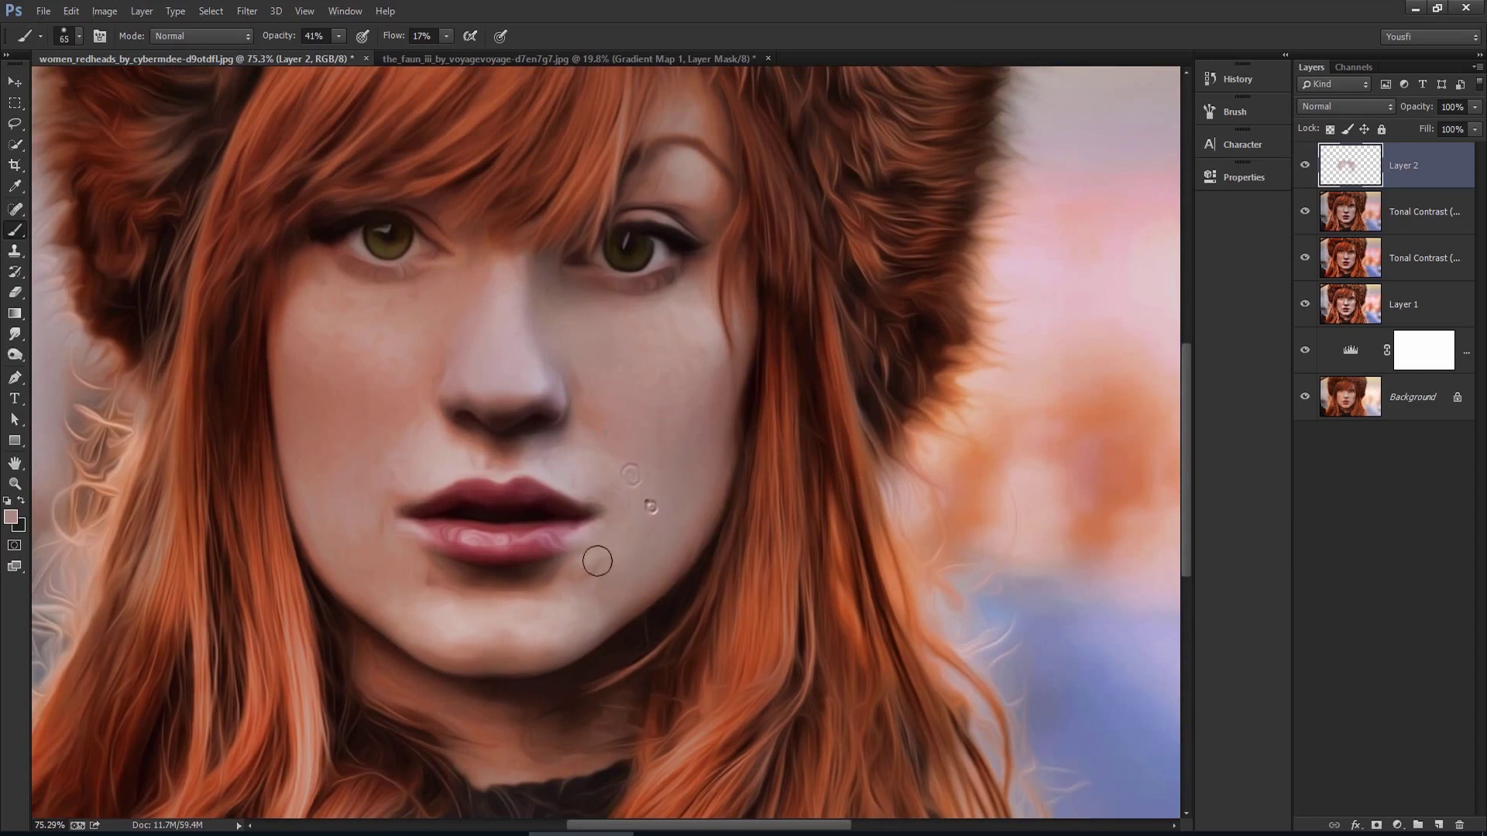
pyautogui.click(524, 585)
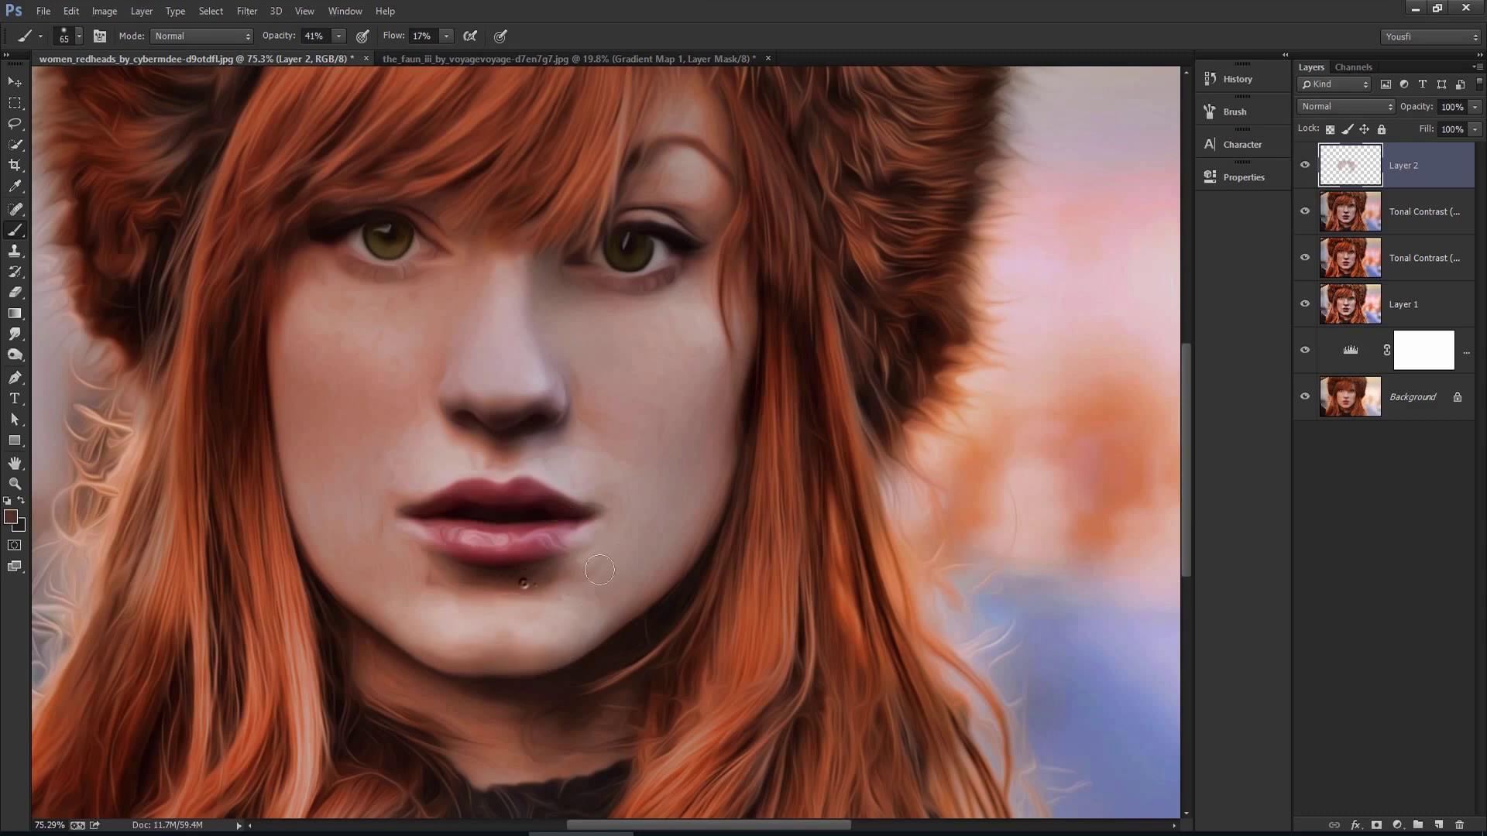
pyautogui.keyDown('alt'); pyautogui.click(624, 548); pyautogui.keyUp('alt')
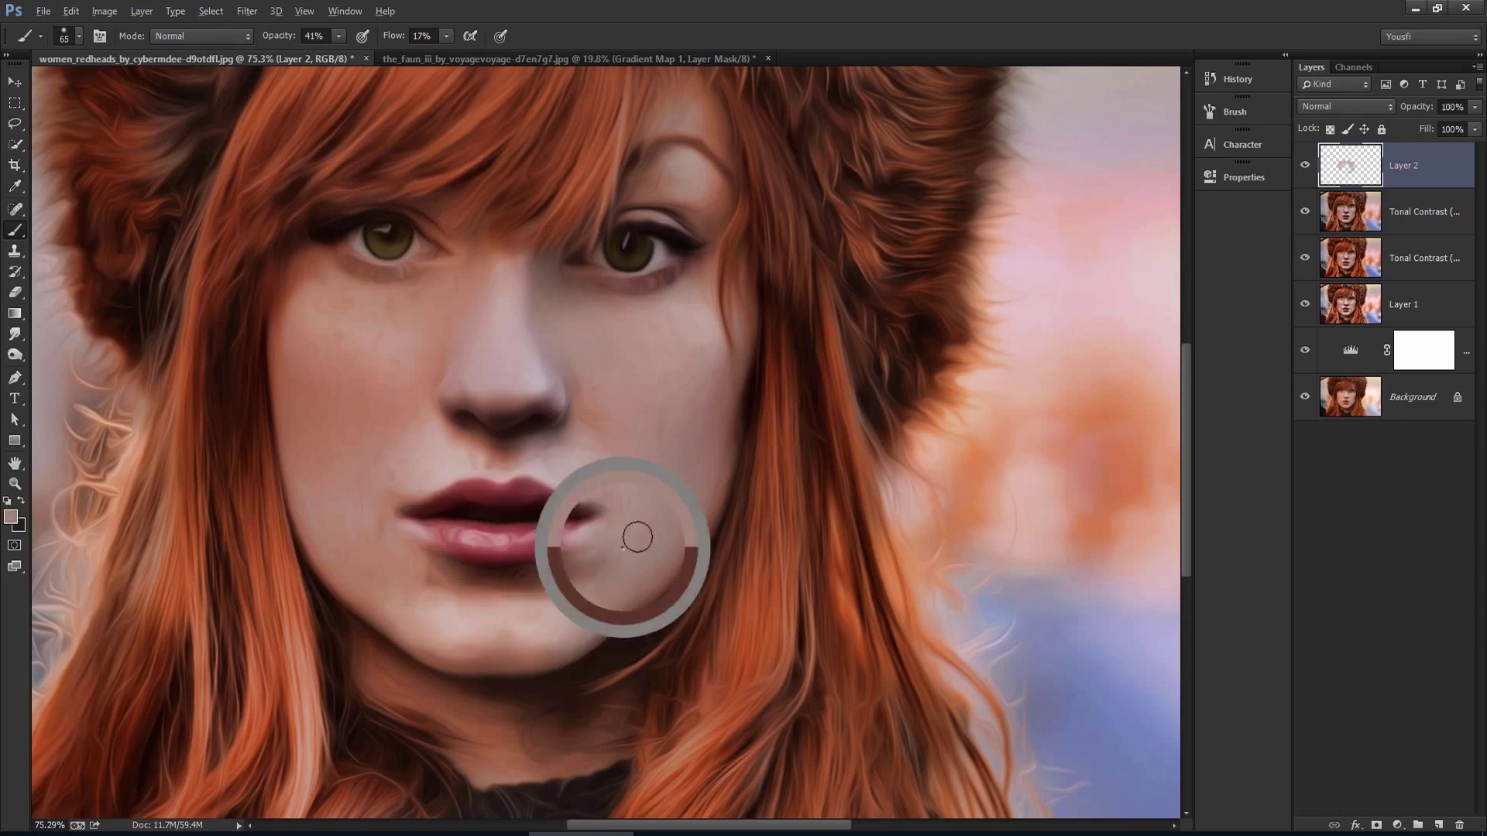
pyautogui.keyDown('alt'); pyautogui.click(476, 574); pyautogui.keyUp('alt')
pyautogui.keyDown('alt'); pyautogui.click(397, 560); pyautogui.keyUp('alt')
pyautogui.keyDown('alt'); pyautogui.click(488, 586); pyautogui.keyUp('alt')
pyautogui.keyDown('alt'); pyautogui.click(387, 549); pyautogui.keyUp('alt')
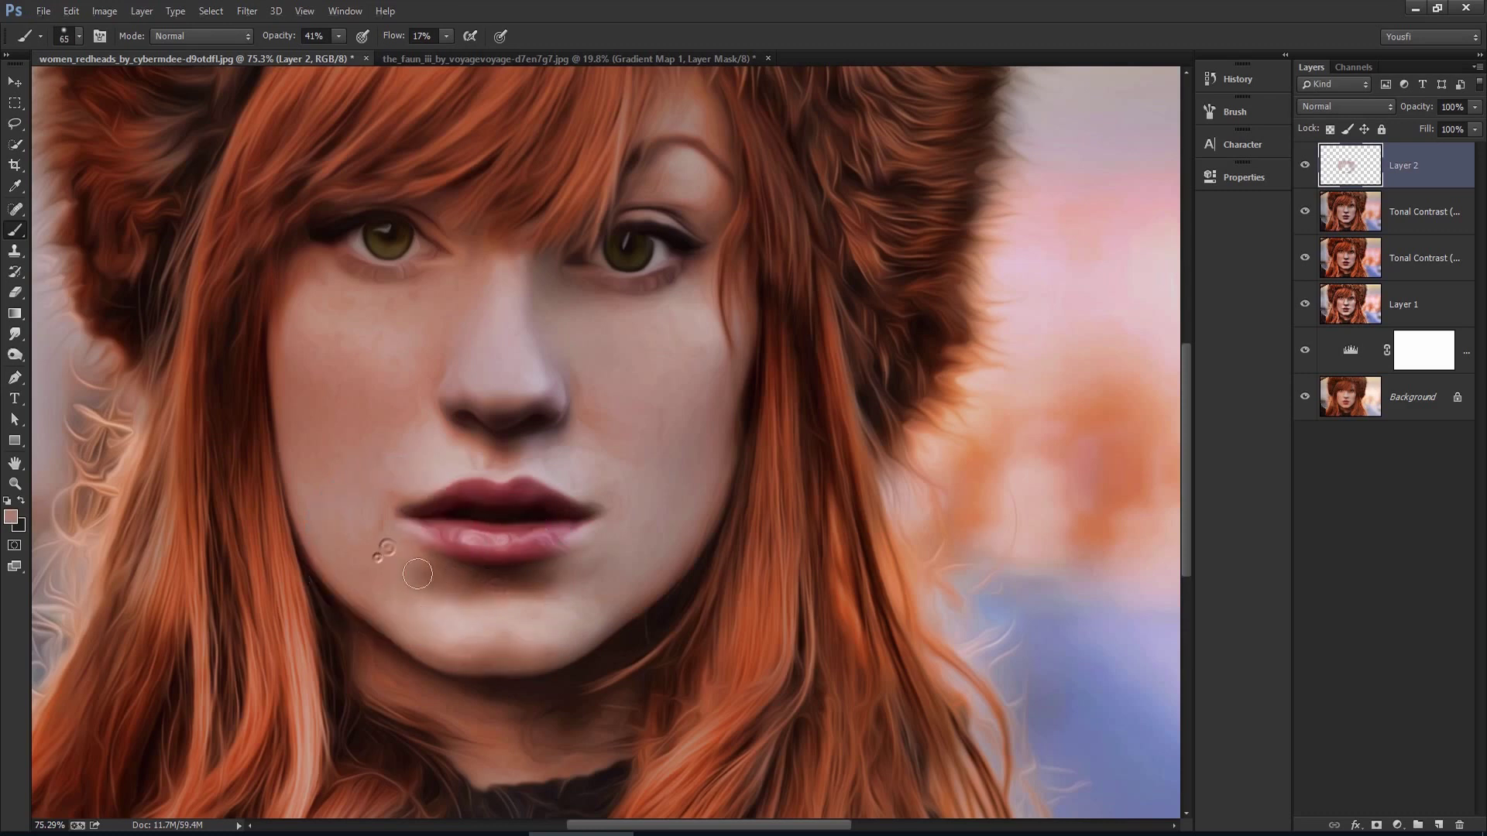
# - Sample several chin skin tones and shrink the brush for lip detail
pyautogui.keyDown('alt'); pyautogui.click(402, 551); pyautogui.keyUp('alt')
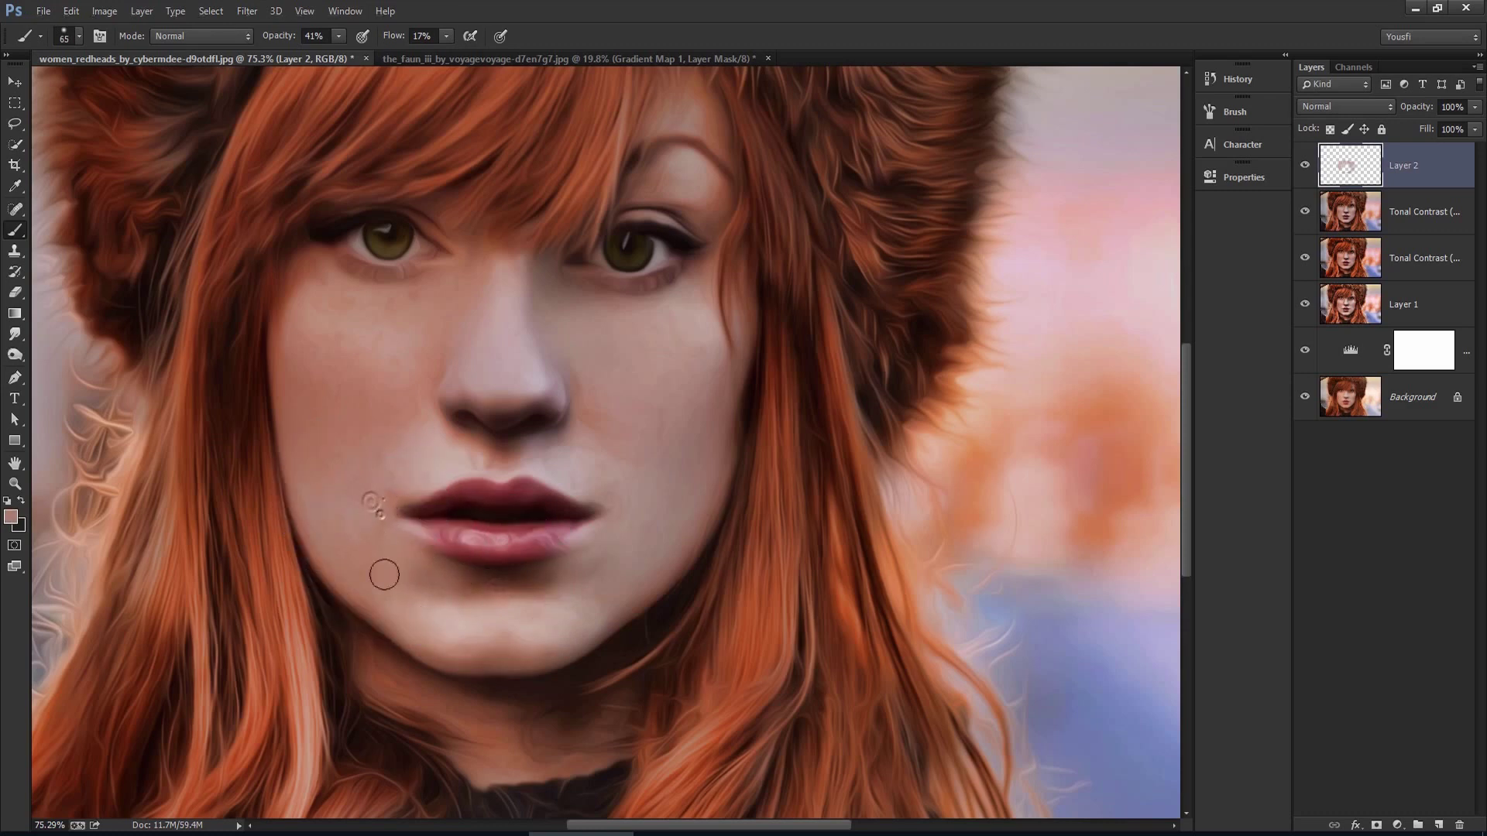
pyautogui.keyDown('alt'); pyautogui.click(423, 584); pyautogui.keyUp('alt')
pyautogui.keyDown('alt'); pyautogui.click(493, 660); pyautogui.keyUp('alt')
pyautogui.keyDown('alt'); pyautogui.click(517, 658); pyautogui.keyUp('alt')
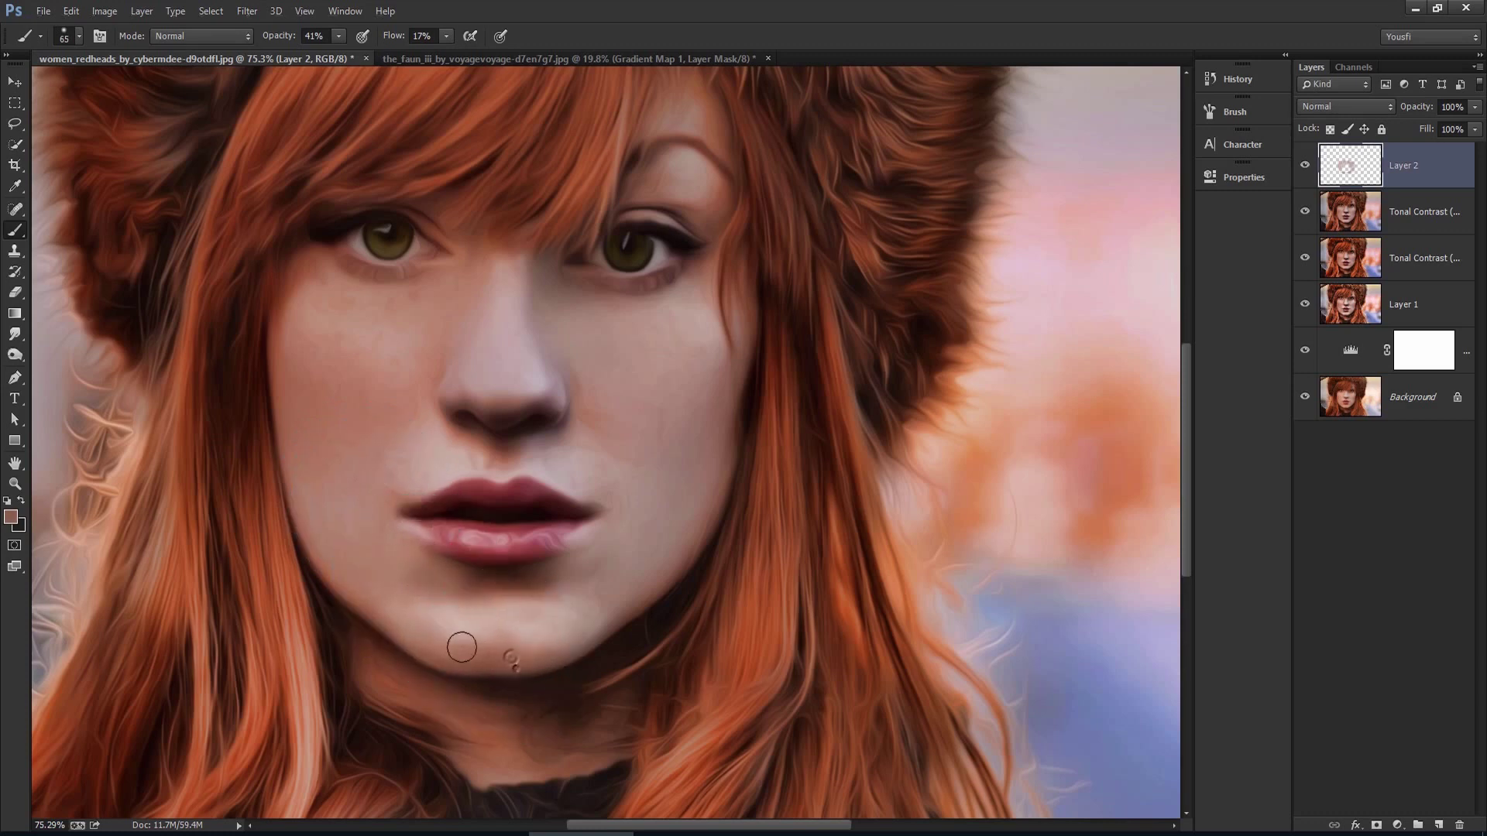
pyautogui.keyDown('alt'); pyautogui.click(629, 558); pyautogui.keyUp('alt')
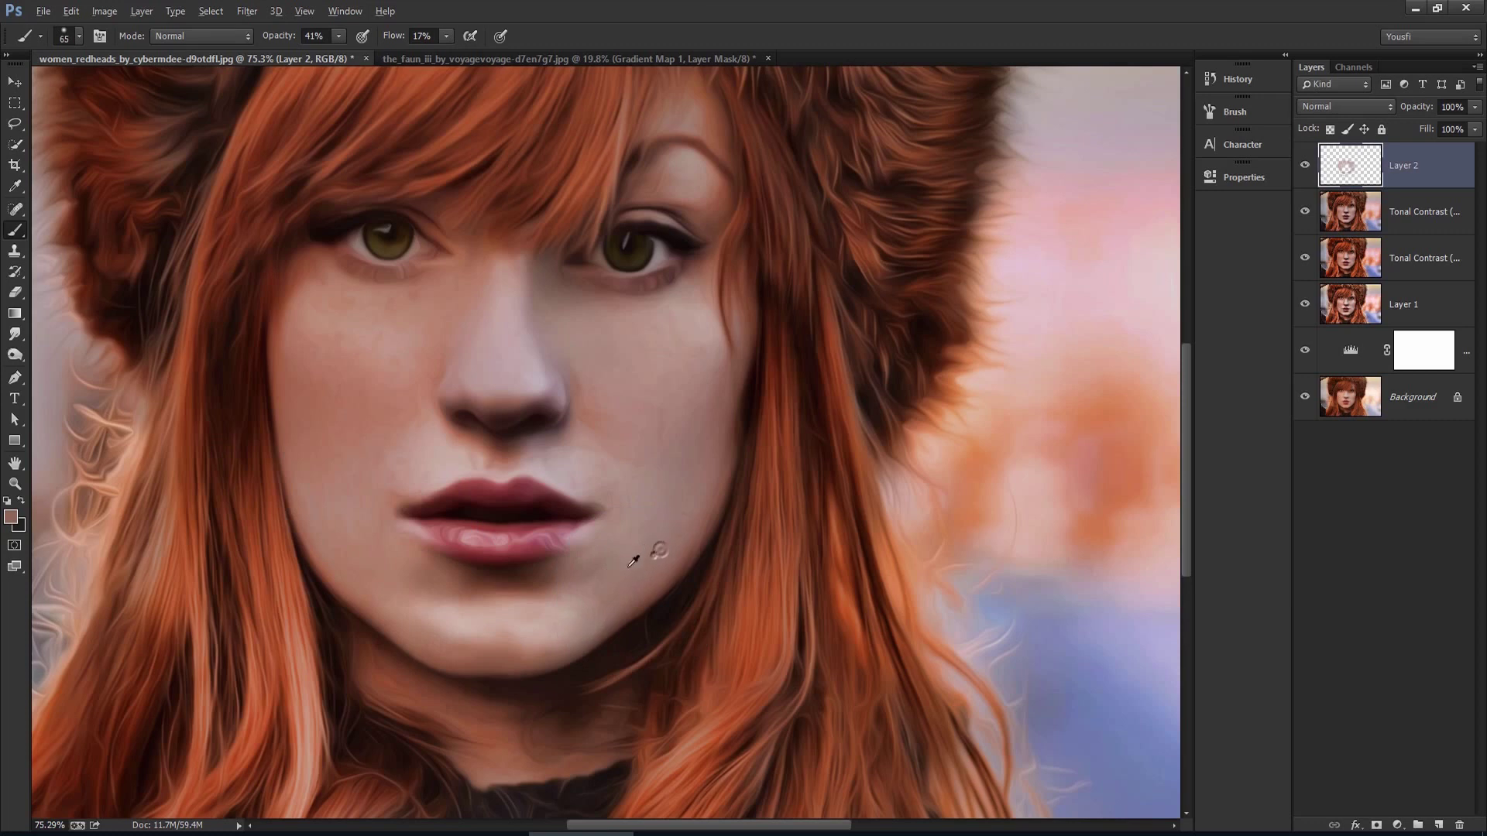
pyautogui.moveTo(513, 594)
pyautogui.mouseDown()
pyautogui.moveTo(535, 593)
pyautogui.moveTo(528, 514)
pyautogui.mouseUp()
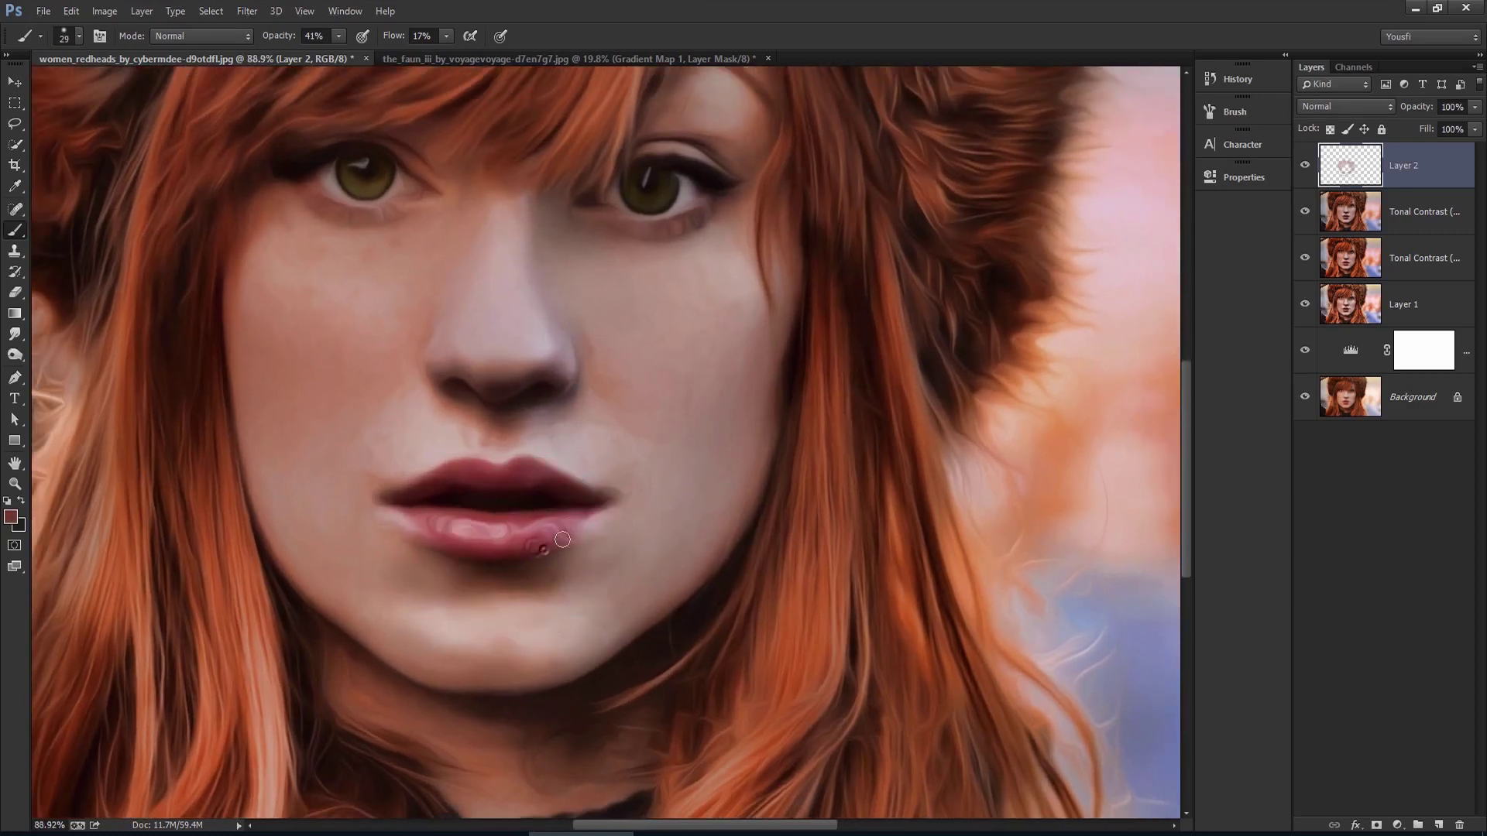
# - Sample lip reds and paint soft strokes onto the lower lip
pyautogui.keyDown('alt'); pyautogui.click(552, 551); pyautogui.keyUp('alt')
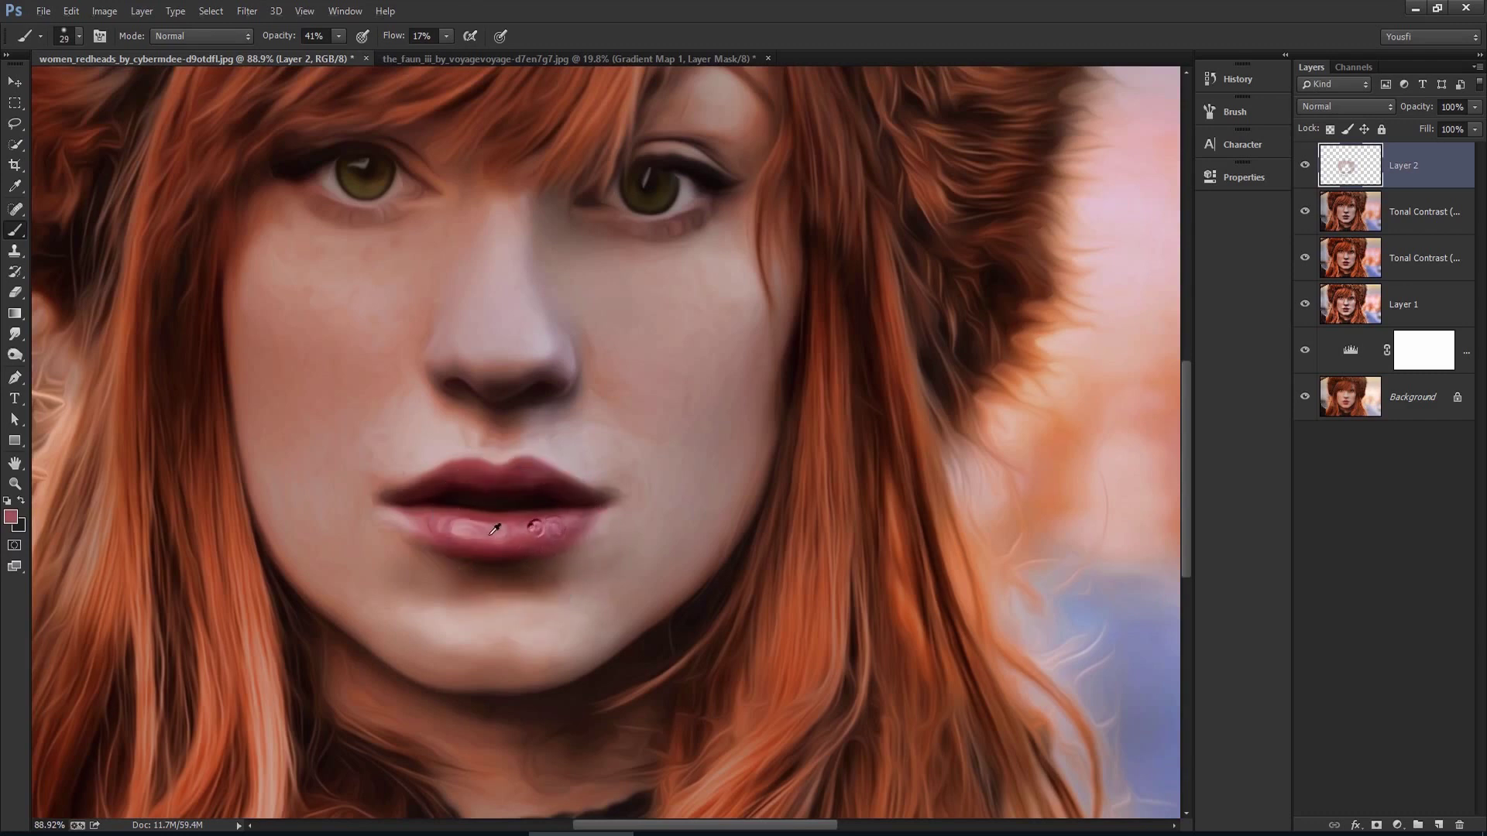
pyautogui.keyDown('alt'); pyautogui.click(462, 526); pyautogui.keyUp('alt')
pyautogui.keyDown('alt'); pyautogui.click(491, 477); pyautogui.keyUp('alt')
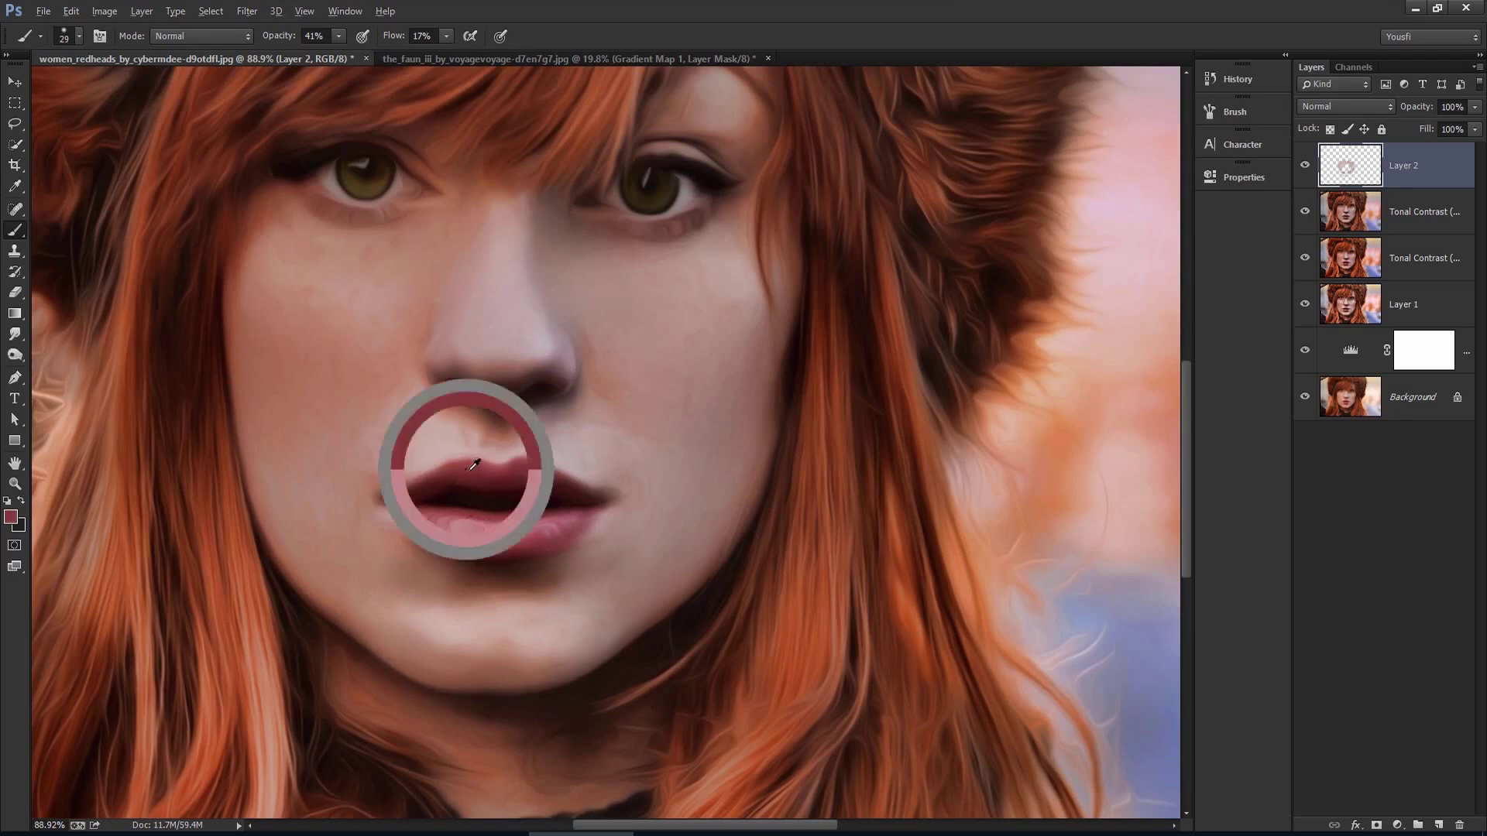
pyautogui.keyDown('alt'); pyautogui.click(564, 537); pyautogui.keyUp('alt')
pyautogui.keyDown('alt'); pyautogui.click(519, 552); pyautogui.keyUp('alt')
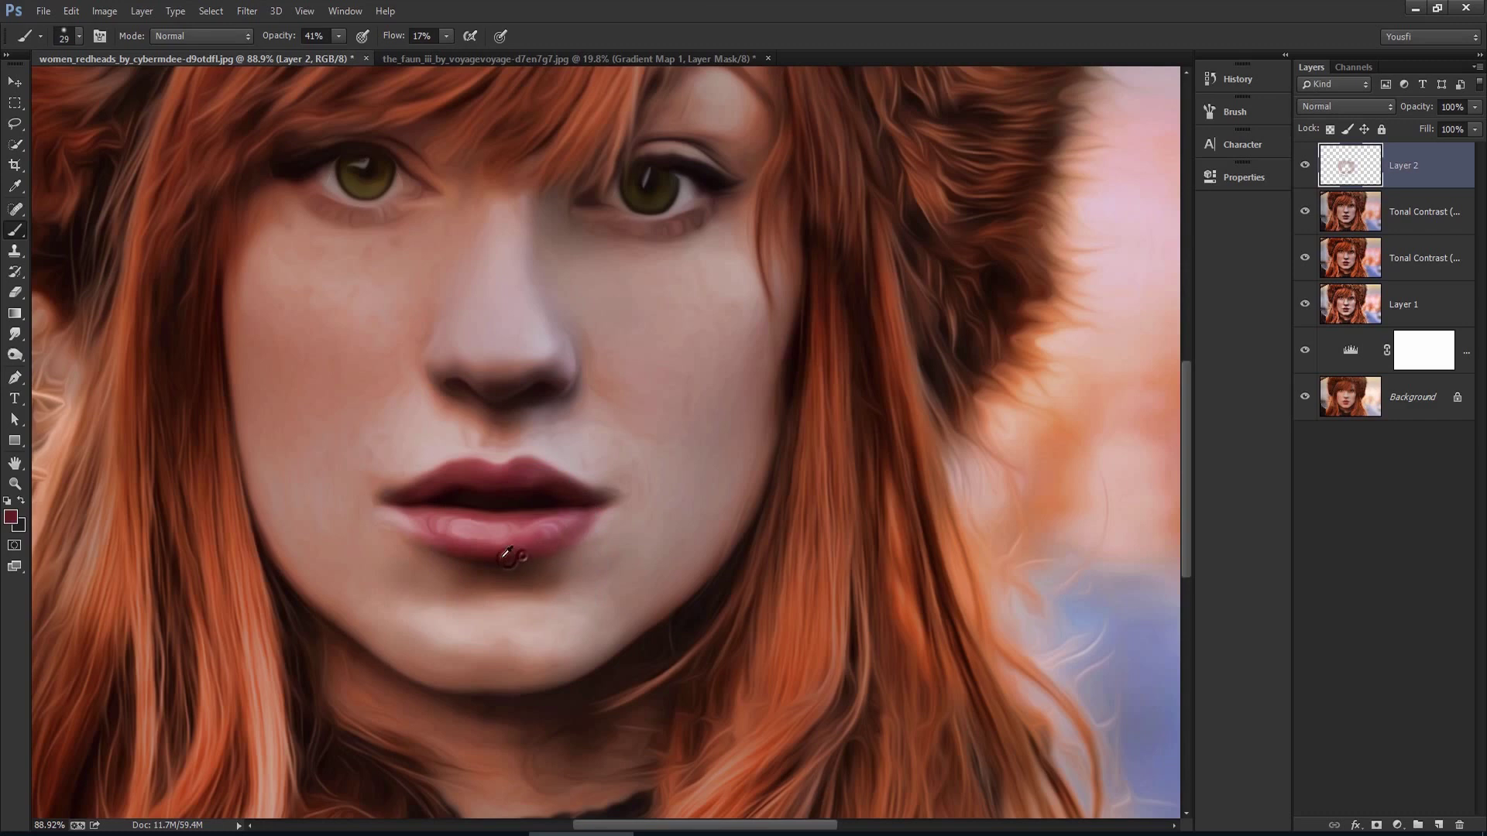
pyautogui.moveTo(436, 538); pyautogui.dragTo(441, 545)
pyautogui.keyDown('alt'); pyautogui.click(442, 534); pyautogui.keyUp('alt')
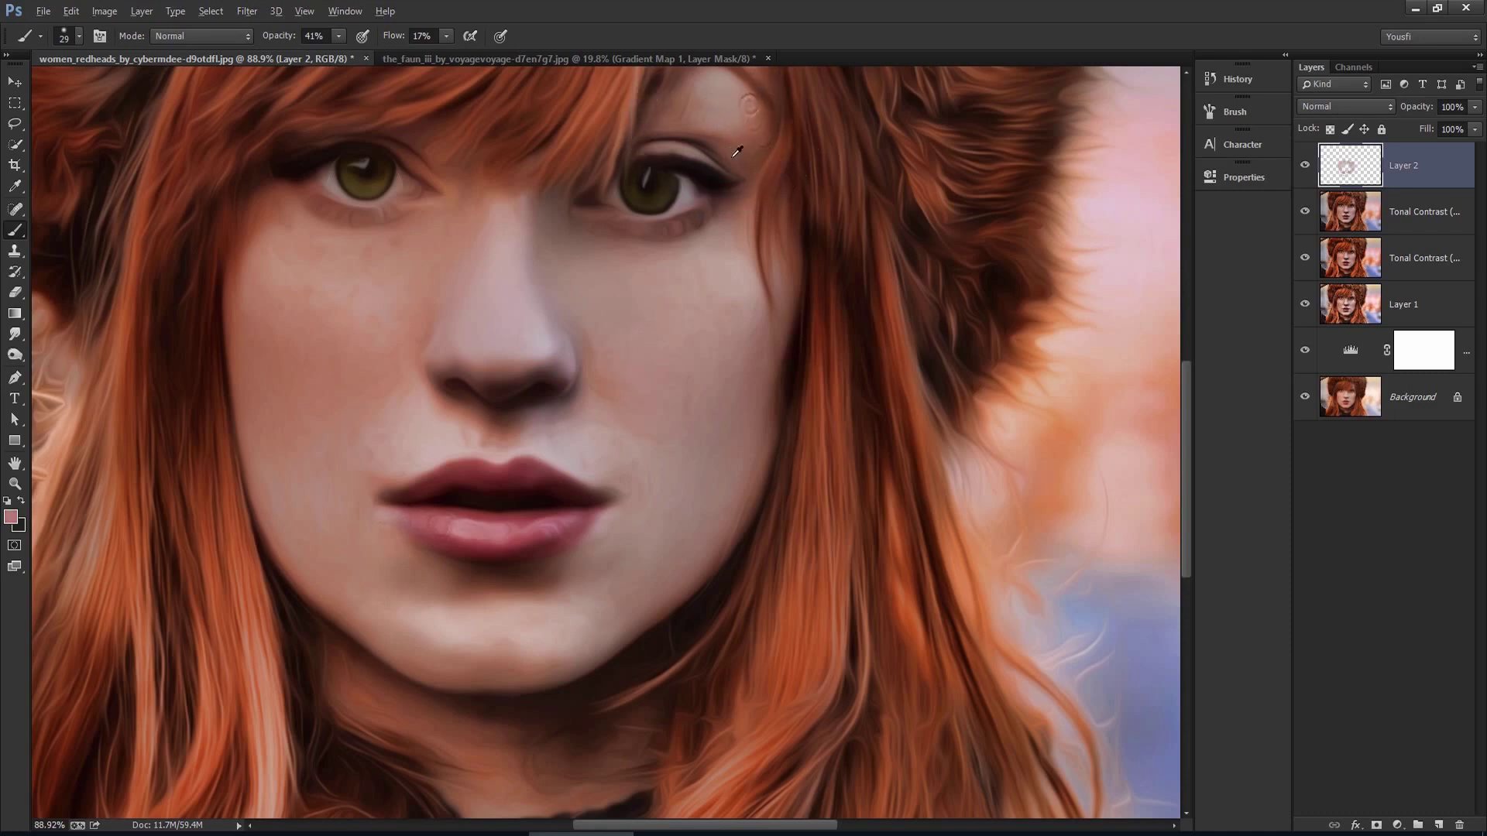
# - Sample an eye colour, compare with Layer 2 hidden, and enlarge the brush
pyautogui.keyDown('alt'); pyautogui.click(403, 181); pyautogui.keyUp('alt')
pyautogui.scroll(-5, 859, 473)
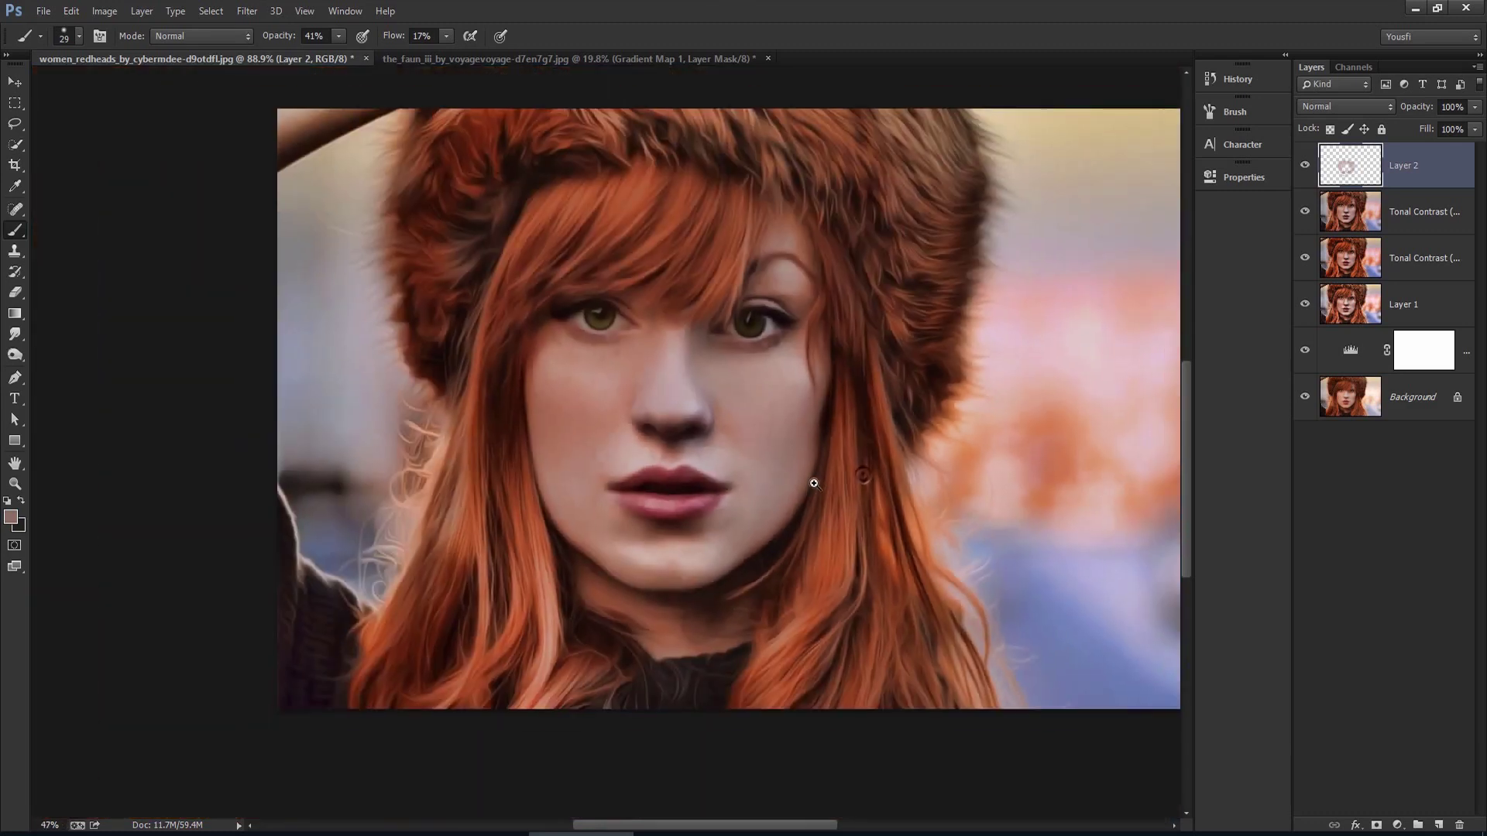
pyautogui.click(1305, 165)
pyautogui.scroll(2, 616, 523)
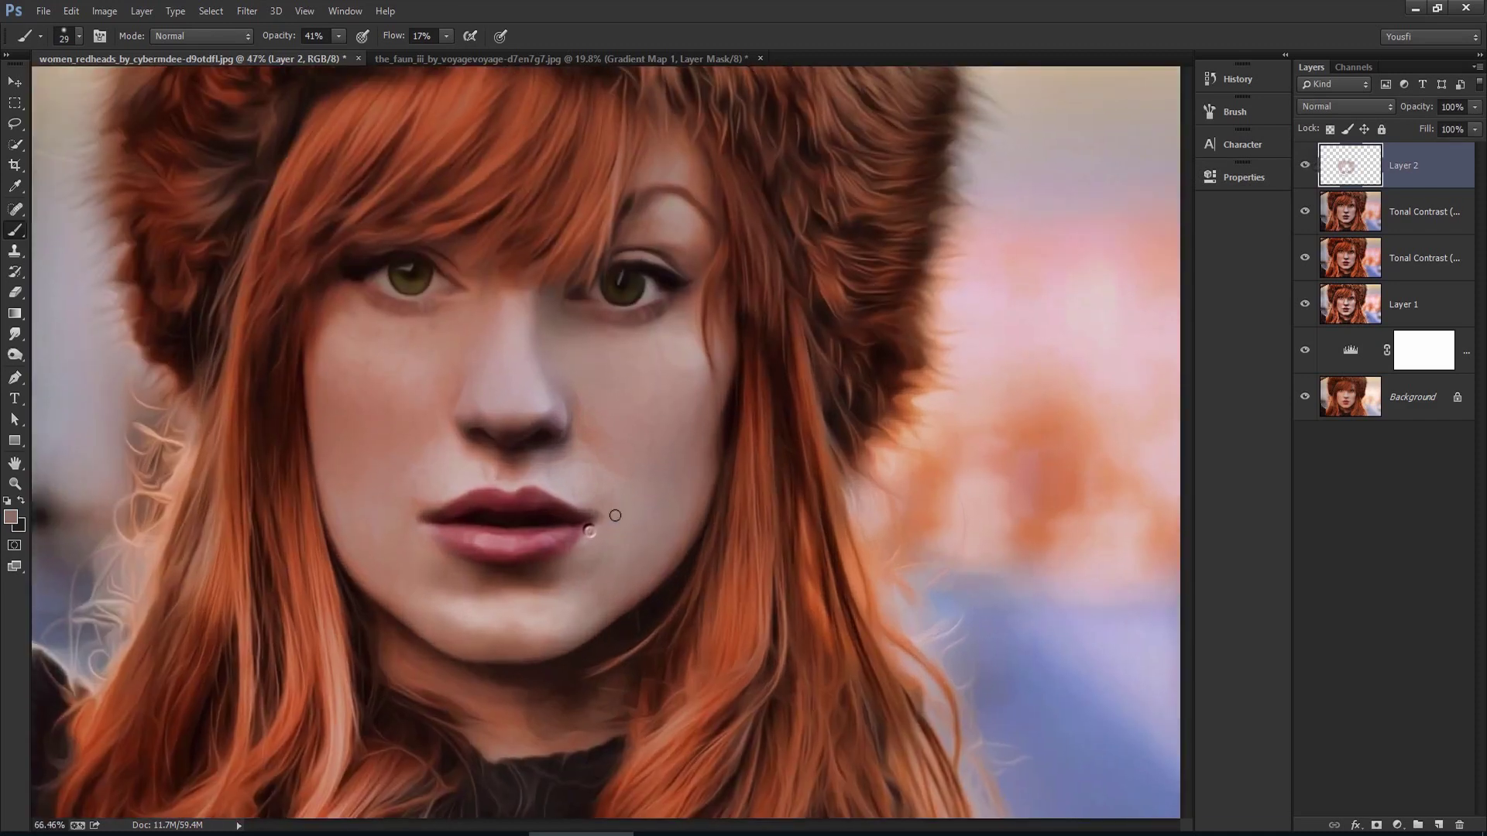
pyautogui.moveTo(585, 464); pyautogui.dragTo(592, 465)
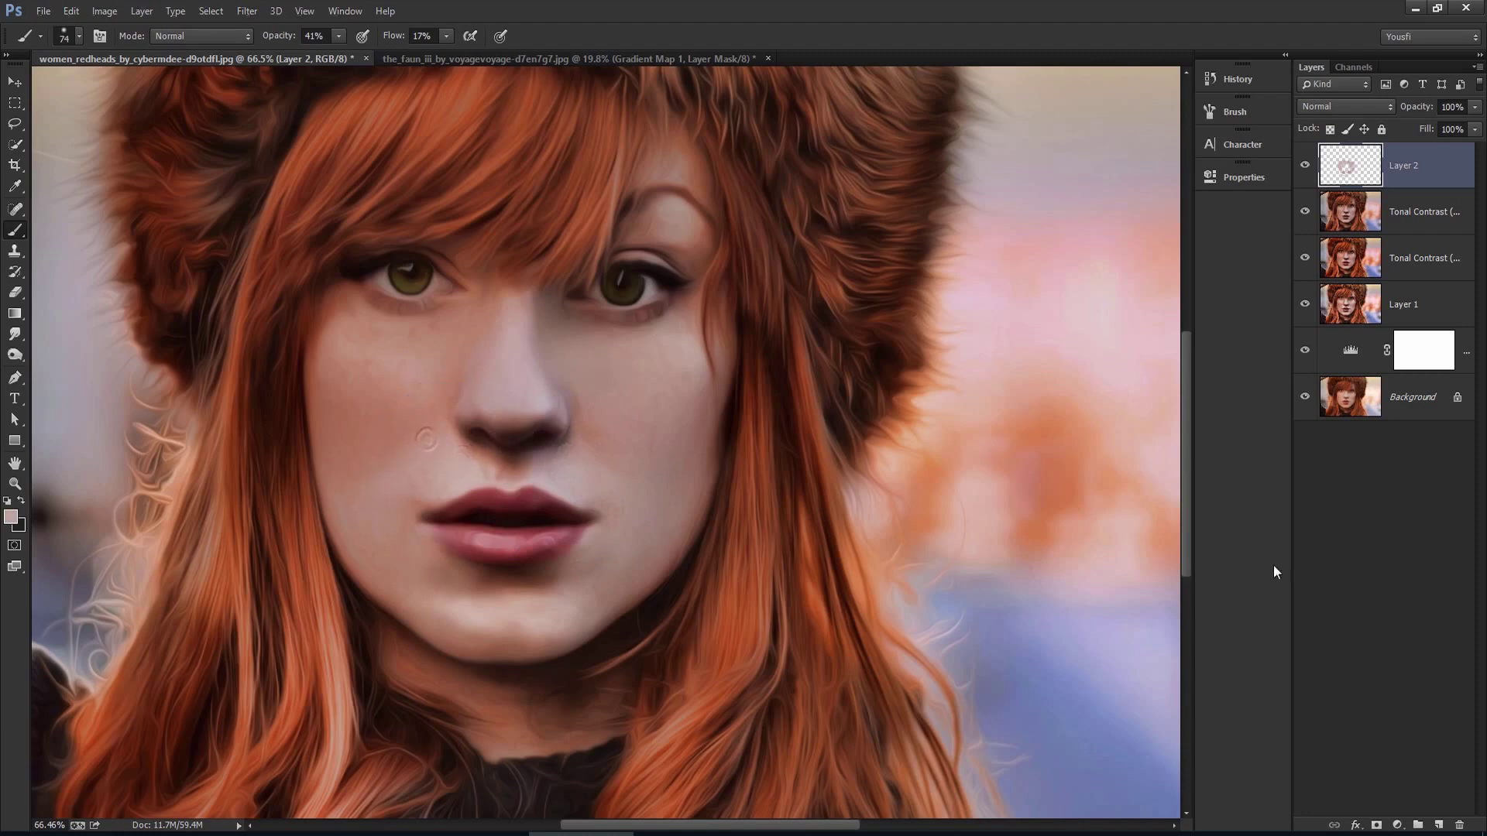
# - Create Layer 3 filled with 50% Gray and set its blend mode to Overlay
pyautogui.click(1438, 826)
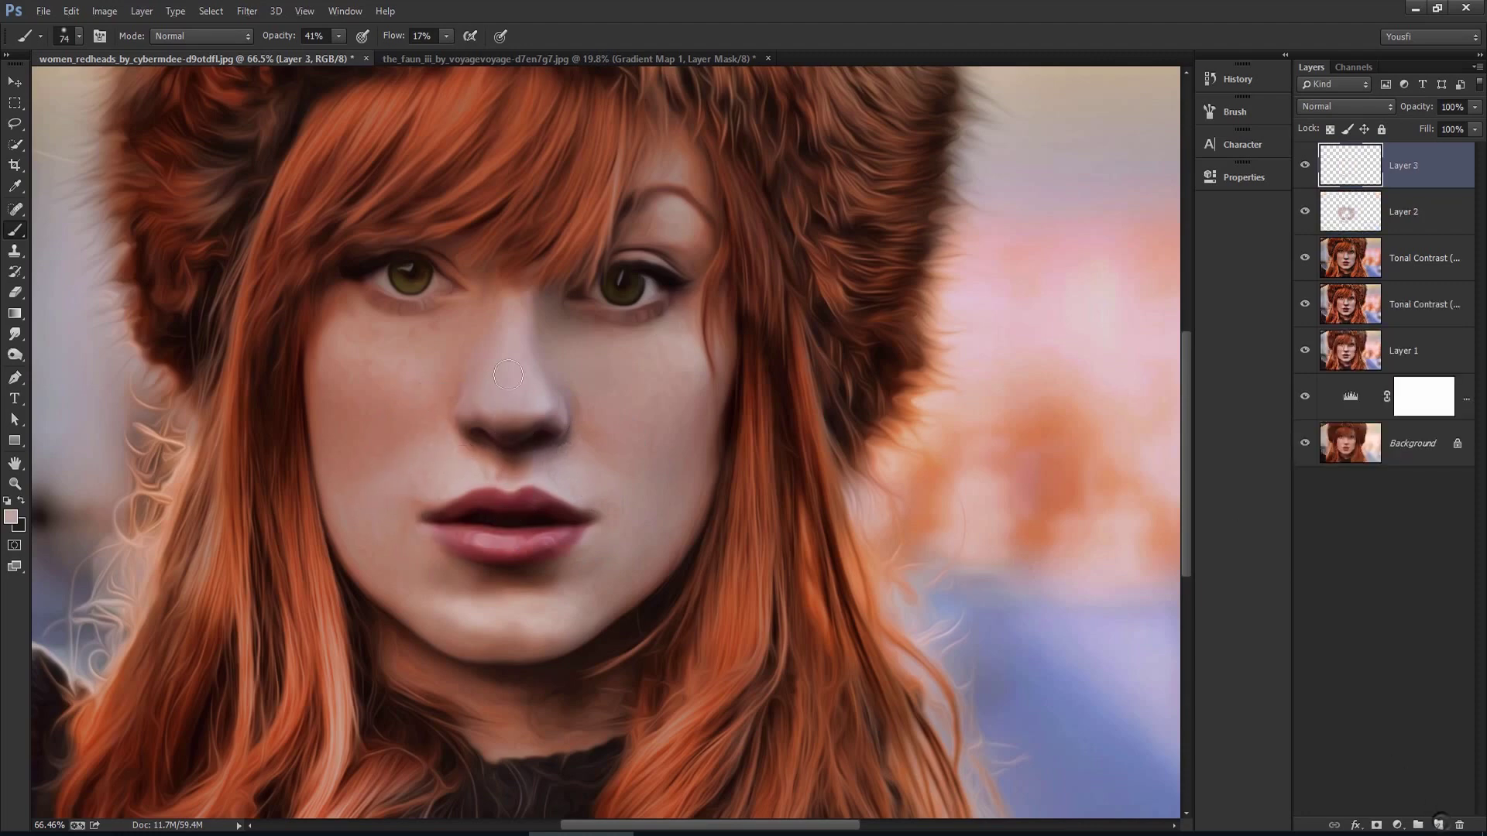
pyautogui.click(71, 11)
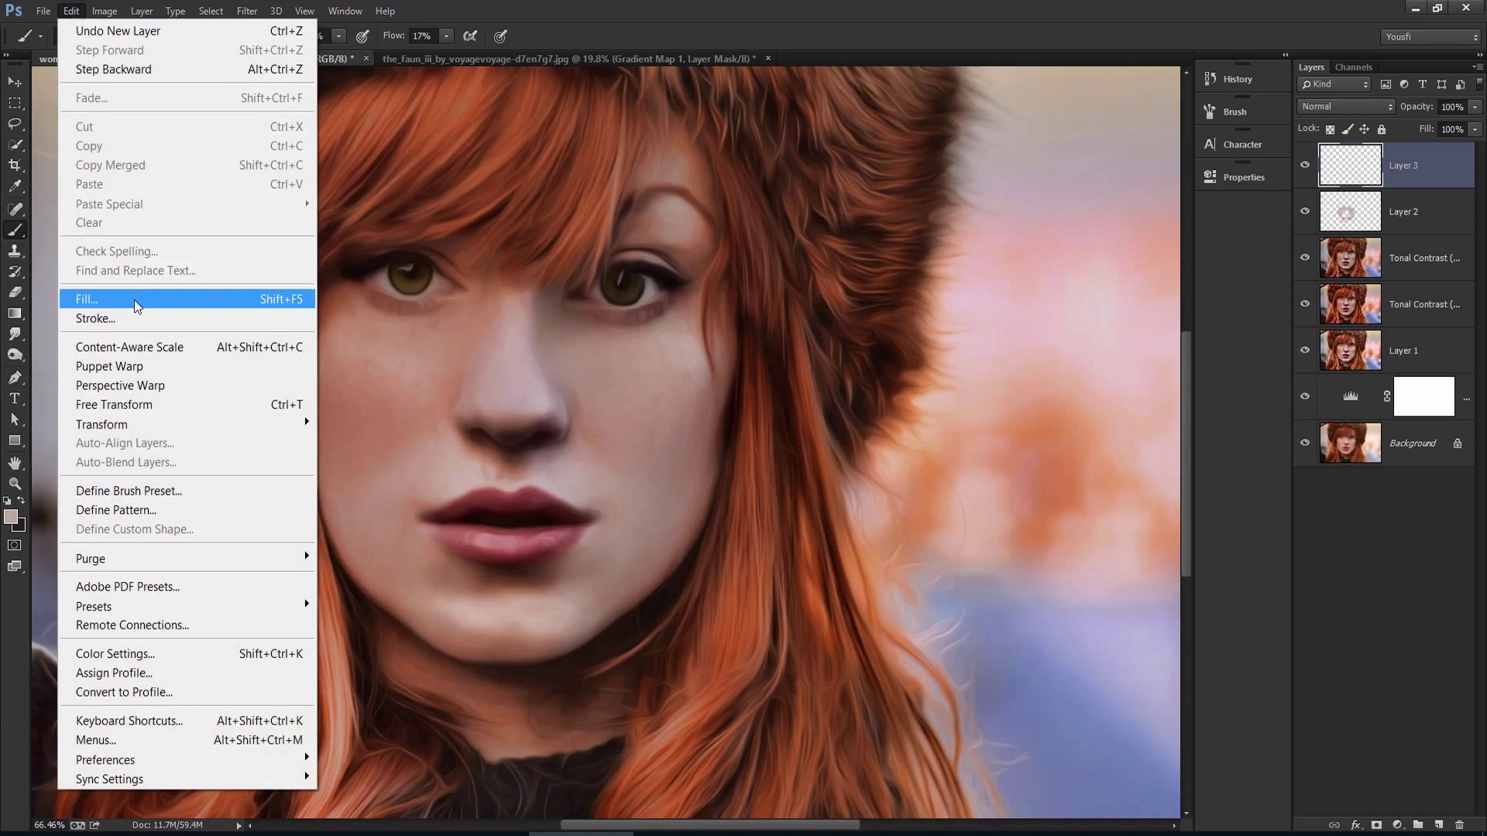
pyautogui.click(137, 299)
pyautogui.click(1149, 232)
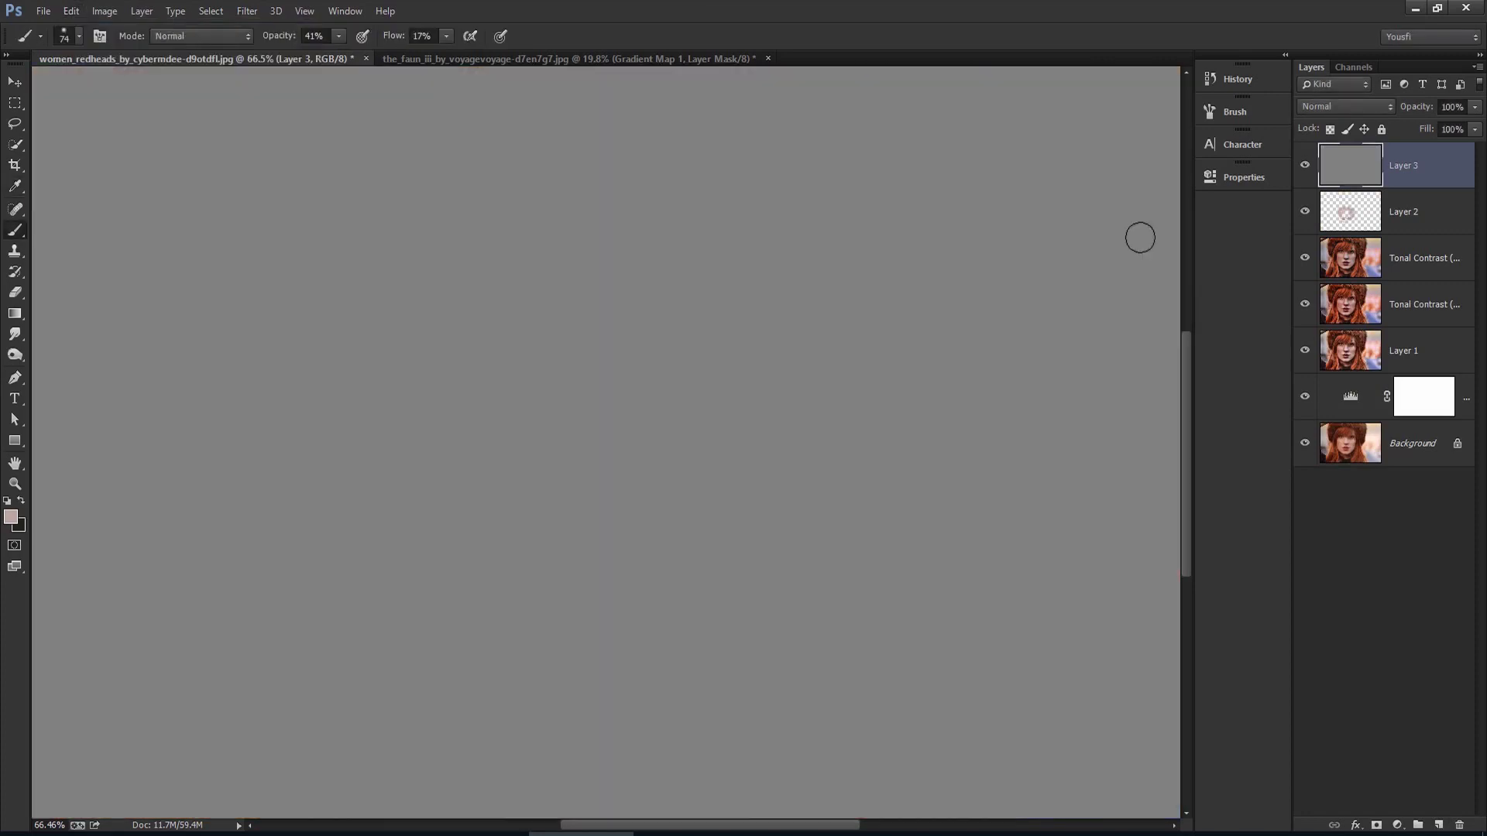
pyautogui.click(1346, 106)
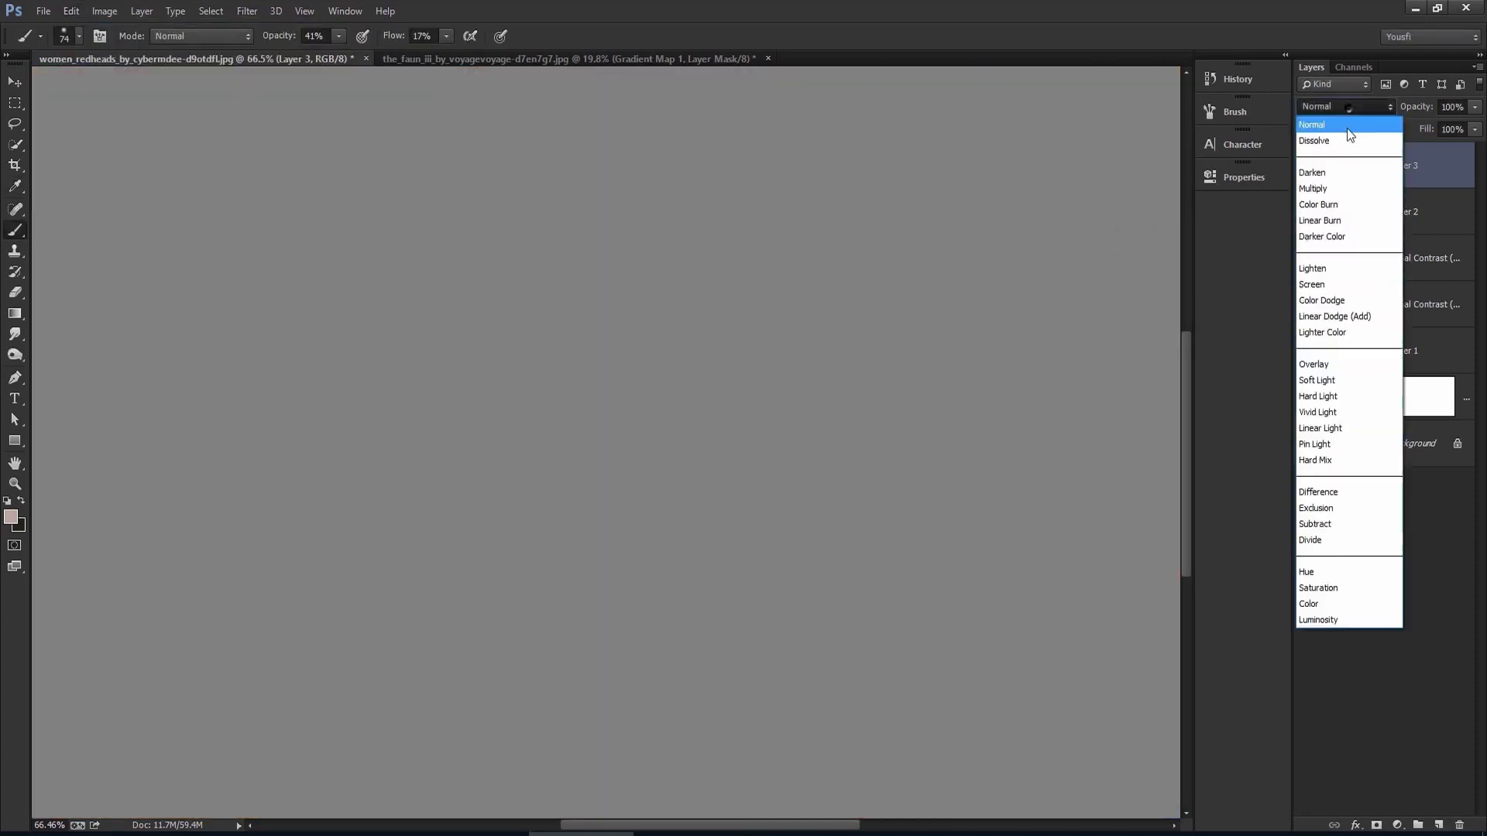
pyautogui.click(1331, 365)
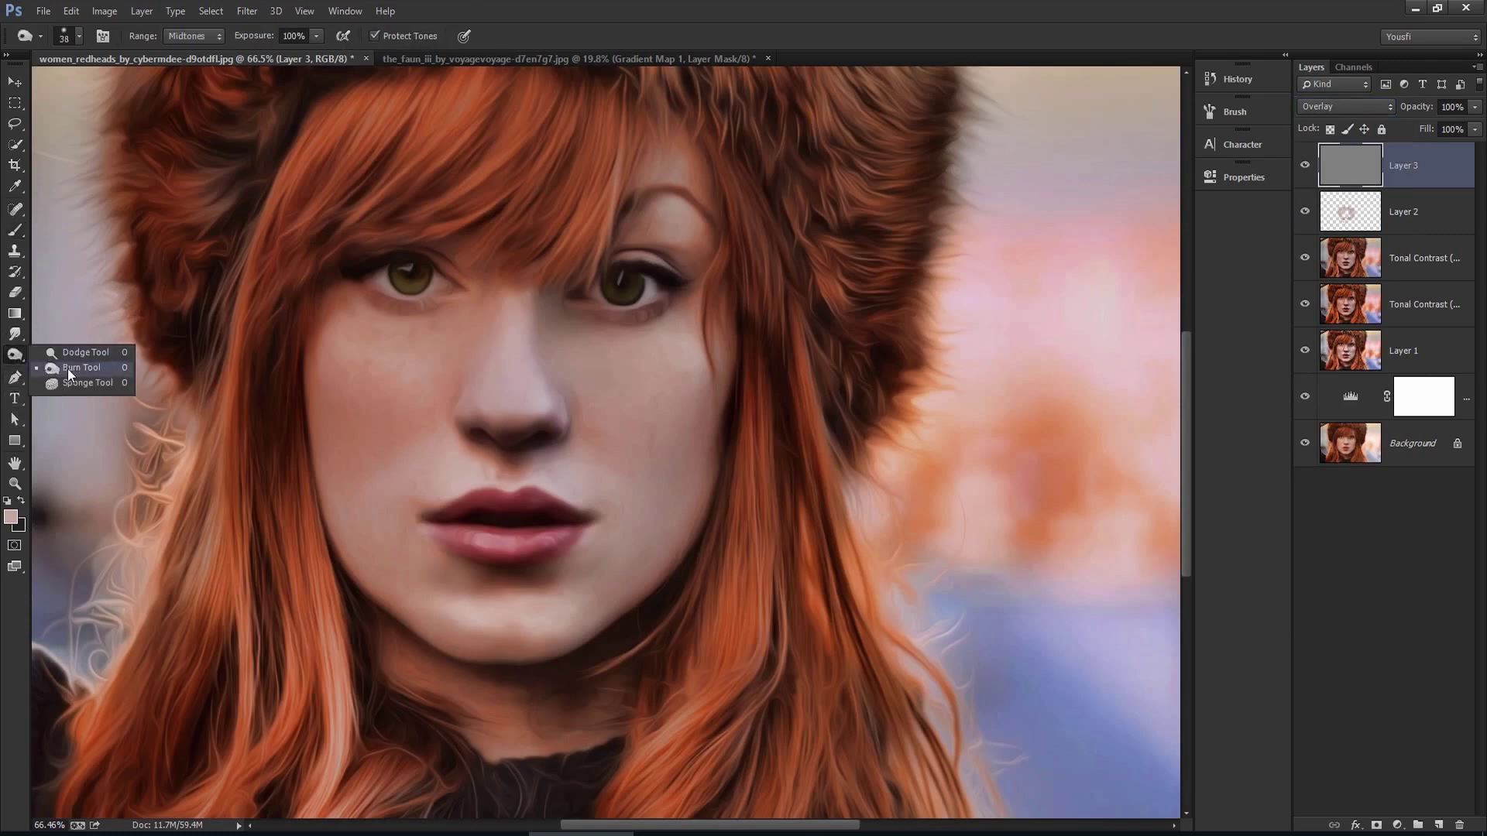
# - With the Burn tool at 18% Midtones exposure, darken nostril, lip crease, philtrum and jawline
pyautogui.moveTo(15, 358); pyautogui.dragTo(68, 370)
pyautogui.moveTo(262, 37); pyautogui.dragTo(252, 37)
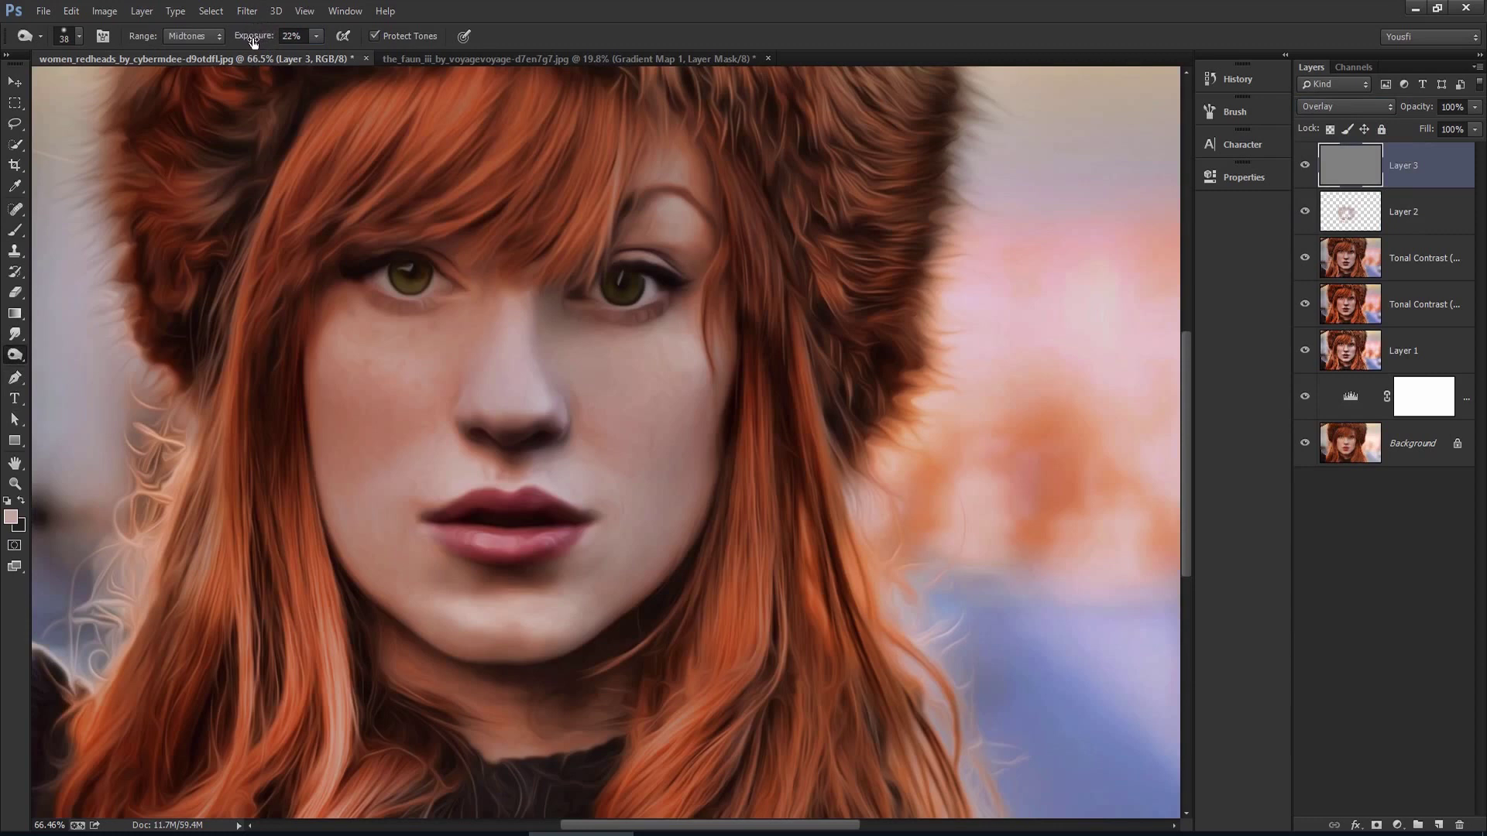
pyautogui.moveTo(556, 572)
pyautogui.mouseDown()
pyautogui.moveTo(563, 546)
pyautogui.moveTo(552, 570)
pyautogui.mouseUp()
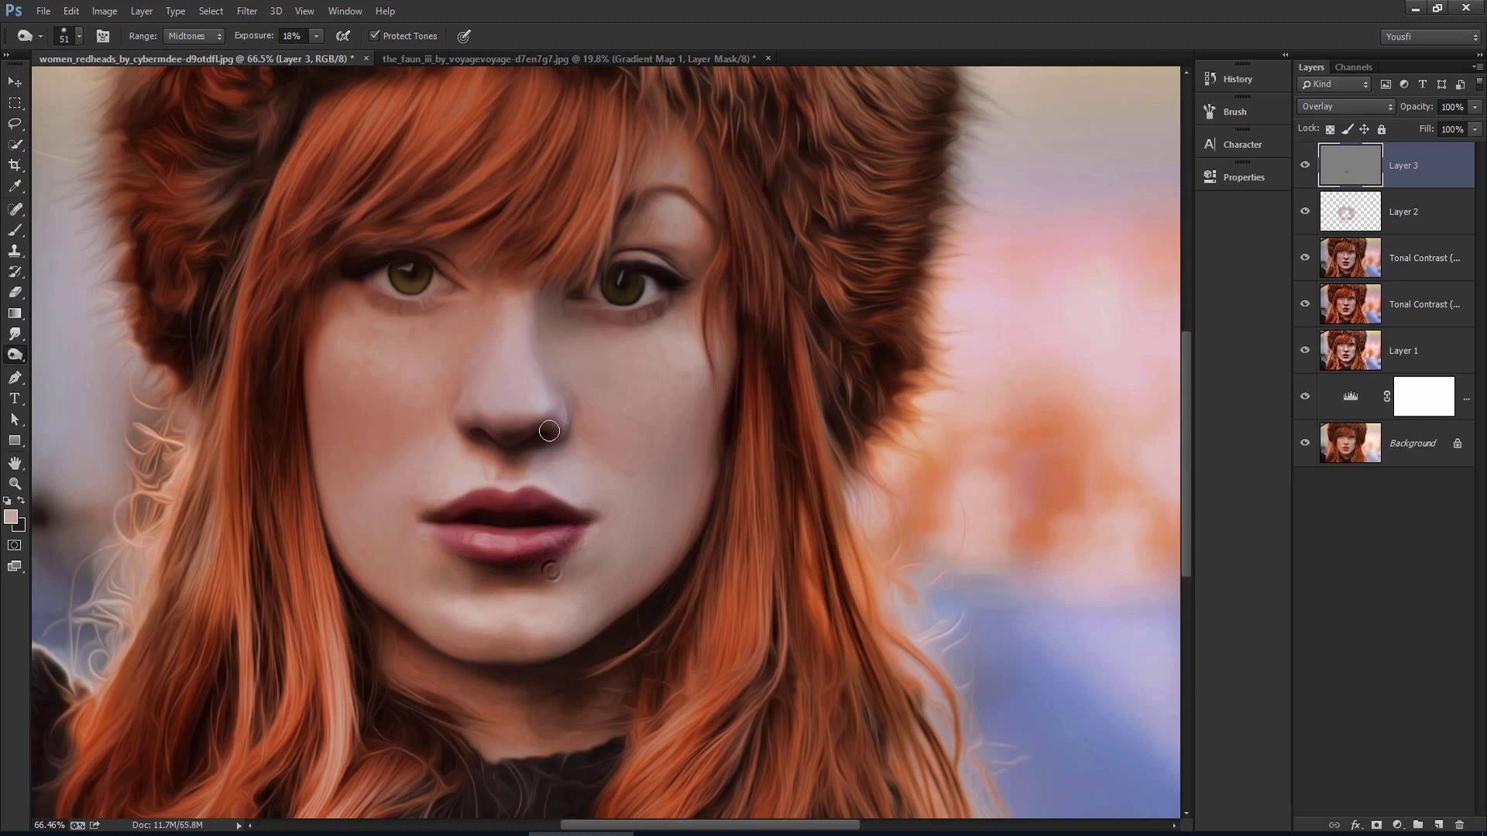
pyautogui.moveTo(573, 430); pyautogui.dragTo(527, 428)
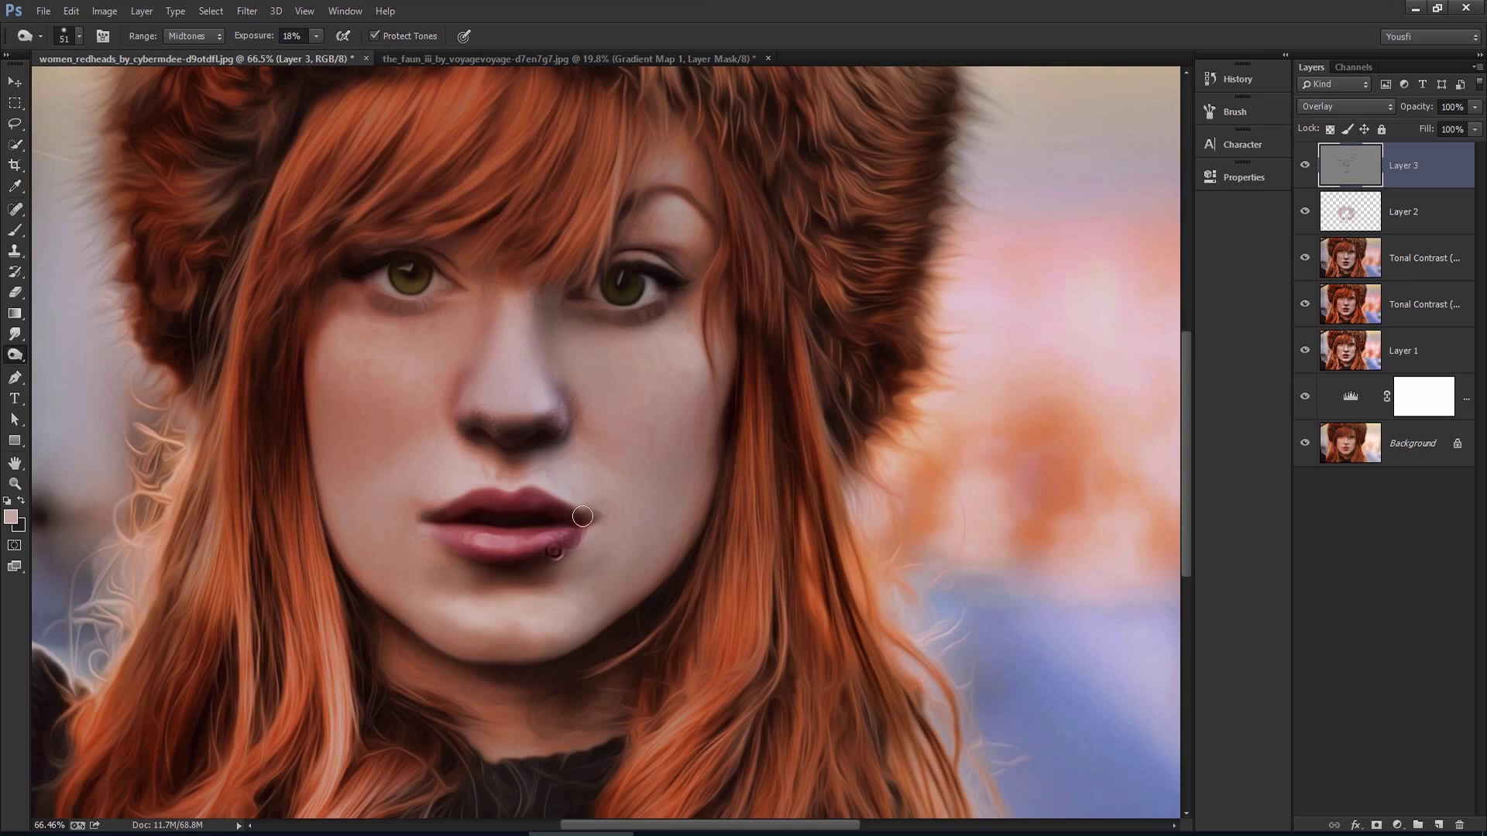
pyautogui.moveTo(566, 505); pyautogui.dragTo(464, 527)
pyautogui.moveTo(504, 456); pyautogui.dragTo(511, 492)
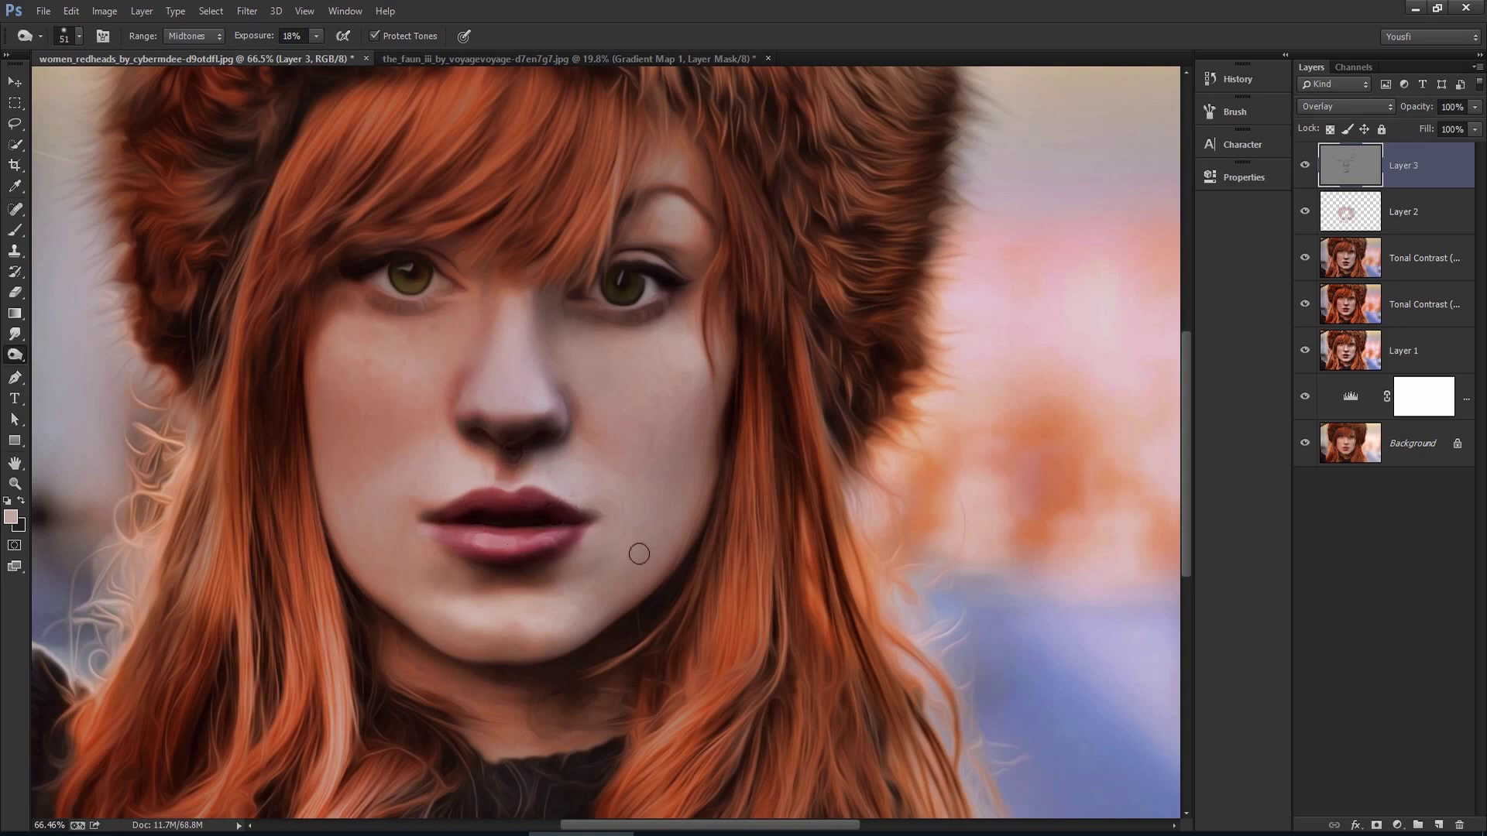
pyautogui.moveTo(703, 491)
pyautogui.mouseDown()
pyautogui.moveTo(648, 580)
pyautogui.moveTo(481, 645)
pyautogui.moveTo(458, 631)
pyautogui.moveTo(481, 630)
pyautogui.moveTo(392, 607)
pyautogui.moveTo(324, 543)
pyautogui.moveTo(285, 415)
pyautogui.moveTo(325, 411)
pyautogui.moveTo(314, 399)
pyautogui.moveTo(328, 384)
pyautogui.mouseUp()
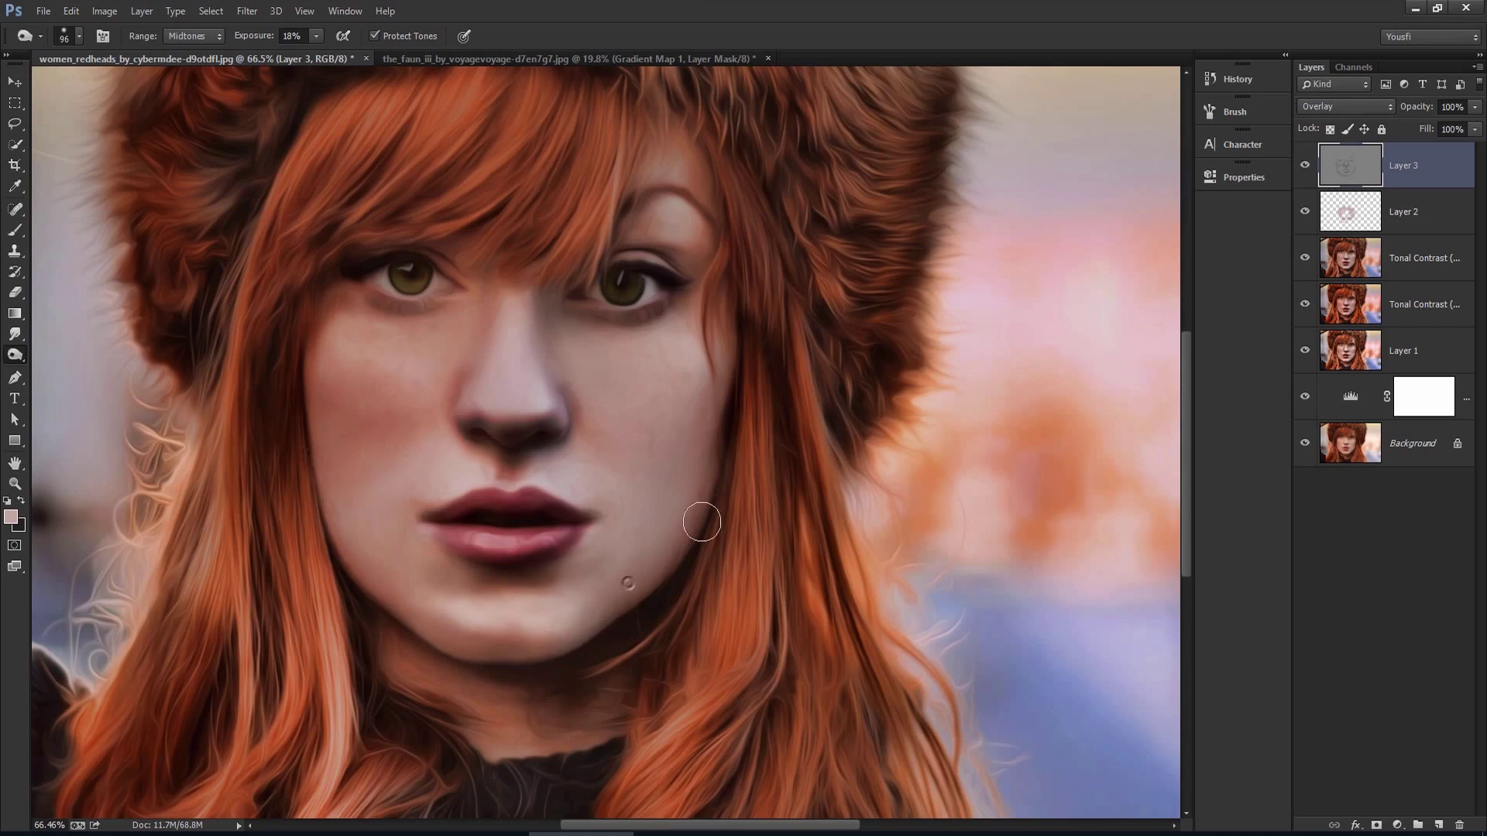
# - Burn the hat fur on the left, top and right, and deepen the jaw-to-chin shadow
pyautogui.moveTo(730, 570)
pyautogui.mouseDown()
pyautogui.moveTo(710, 583)
pyautogui.moveTo(640, 283)
pyautogui.moveTo(558, 256)
pyautogui.moveTo(537, 286)
pyautogui.moveTo(515, 273)
pyautogui.mouseUp()
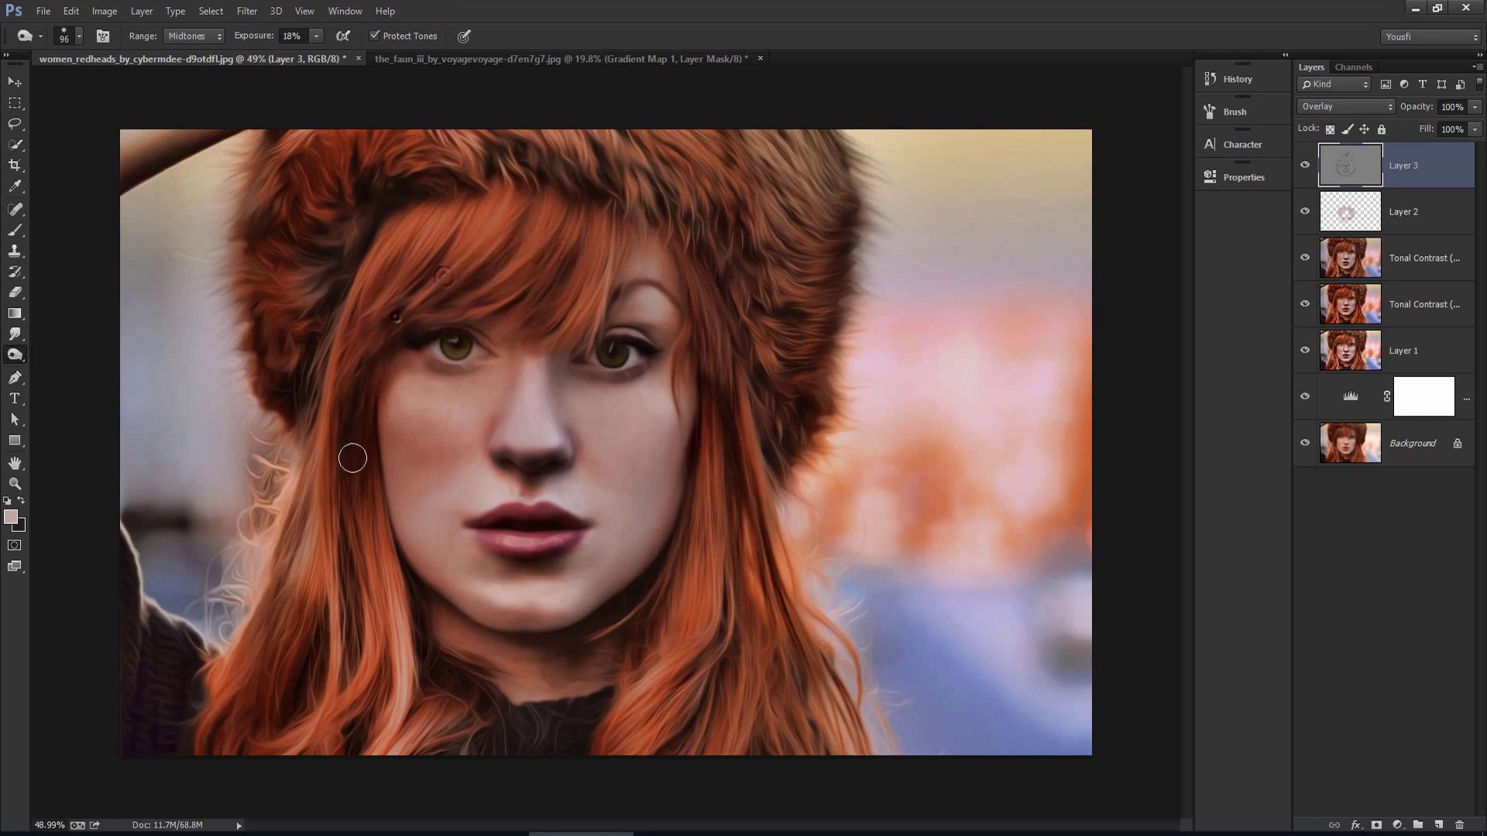
pyautogui.moveTo(355, 336)
pyautogui.mouseDown()
pyautogui.moveTo(302, 222)
pyautogui.moveTo(275, 259)
pyautogui.mouseUp()
pyautogui.moveTo(274, 370); pyautogui.dragTo(285, 271)
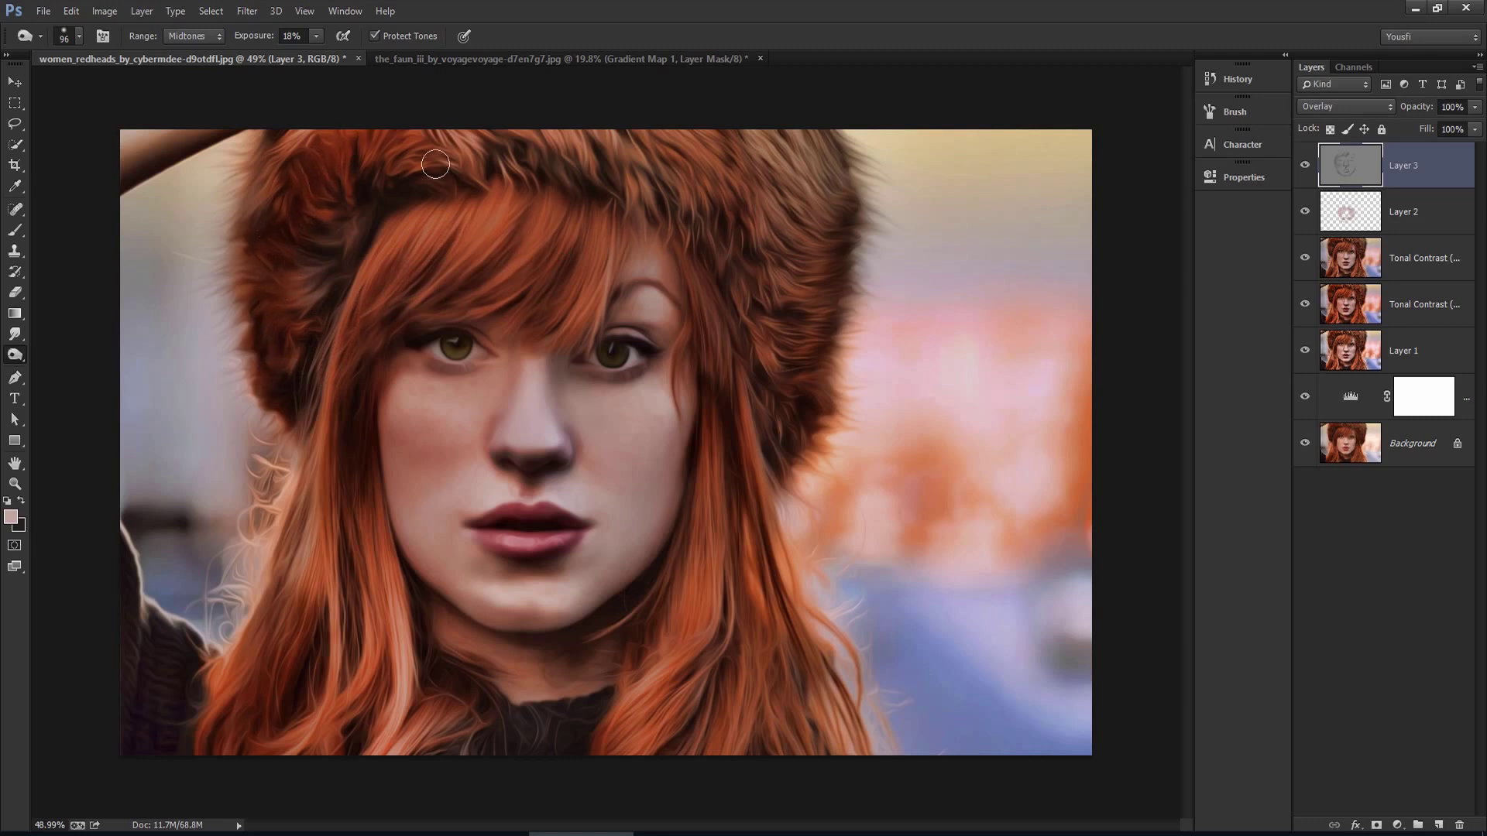
pyautogui.moveTo(727, 225)
pyautogui.mouseDown()
pyautogui.moveTo(701, 158)
pyautogui.moveTo(718, 186)
pyautogui.mouseUp()
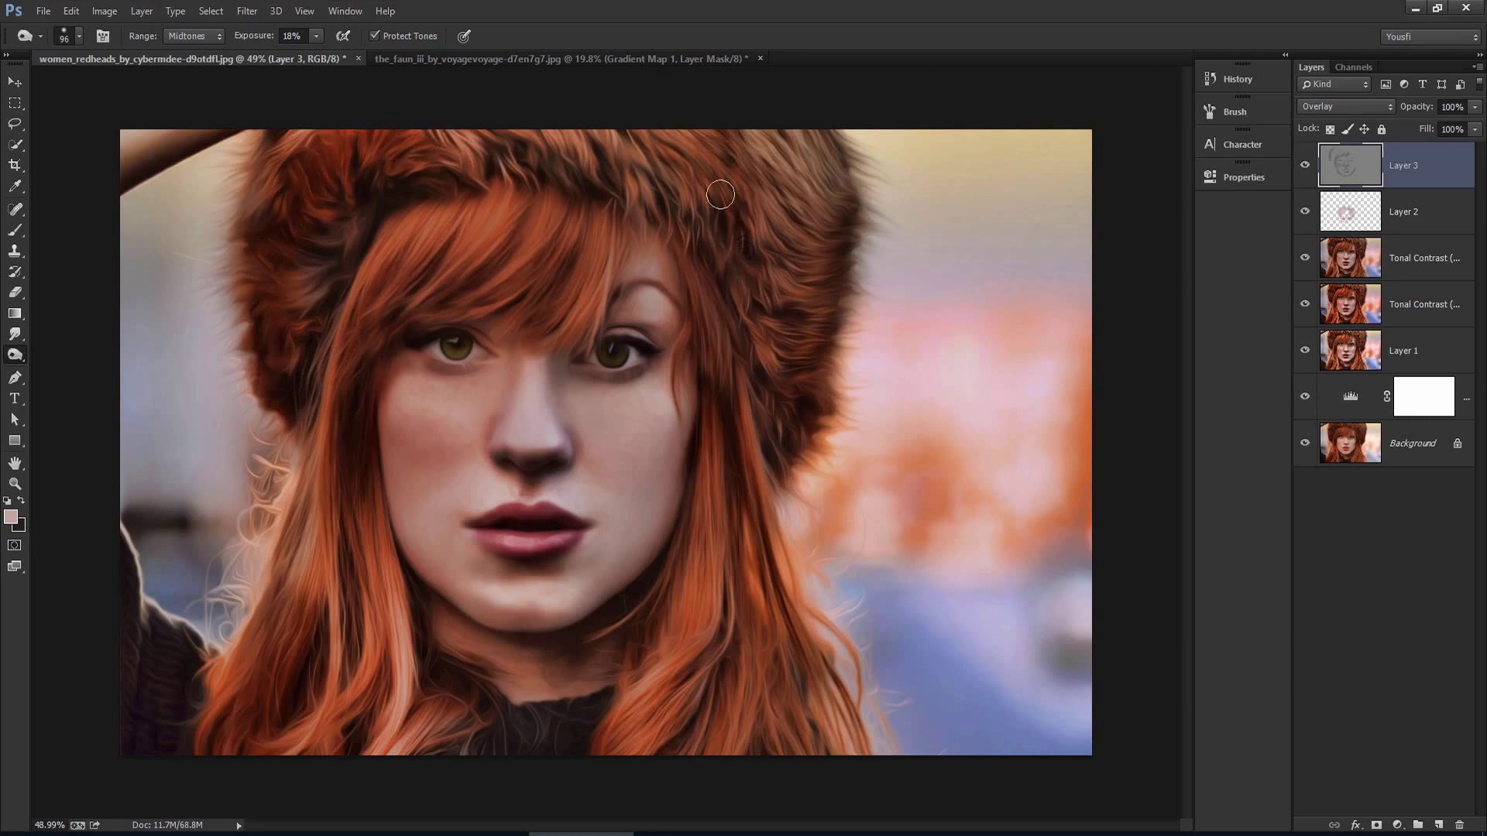
pyautogui.moveTo(817, 349); pyautogui.dragTo(835, 264)
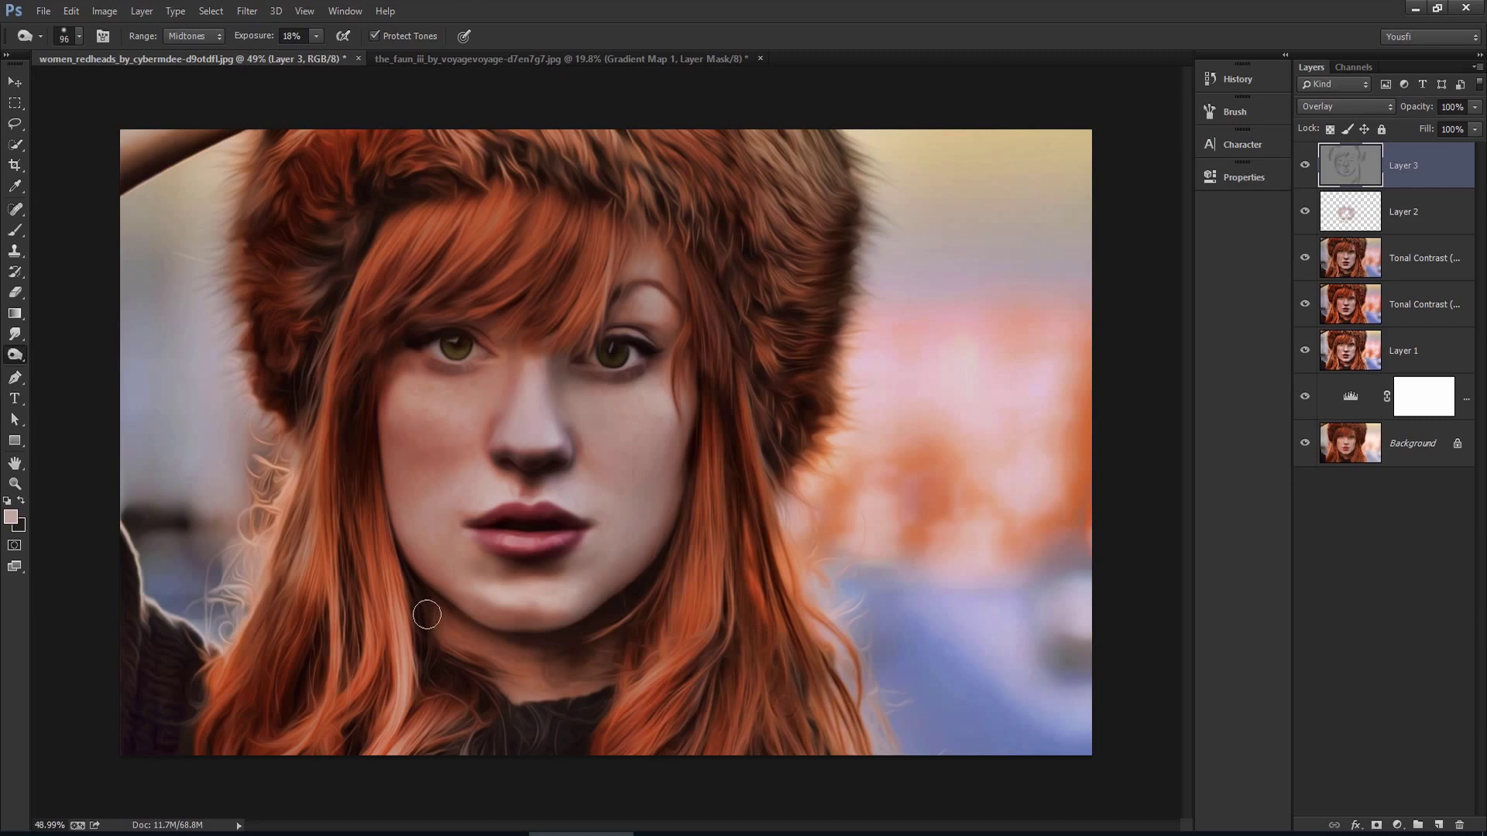
pyautogui.moveTo(632, 630); pyautogui.dragTo(569, 646)
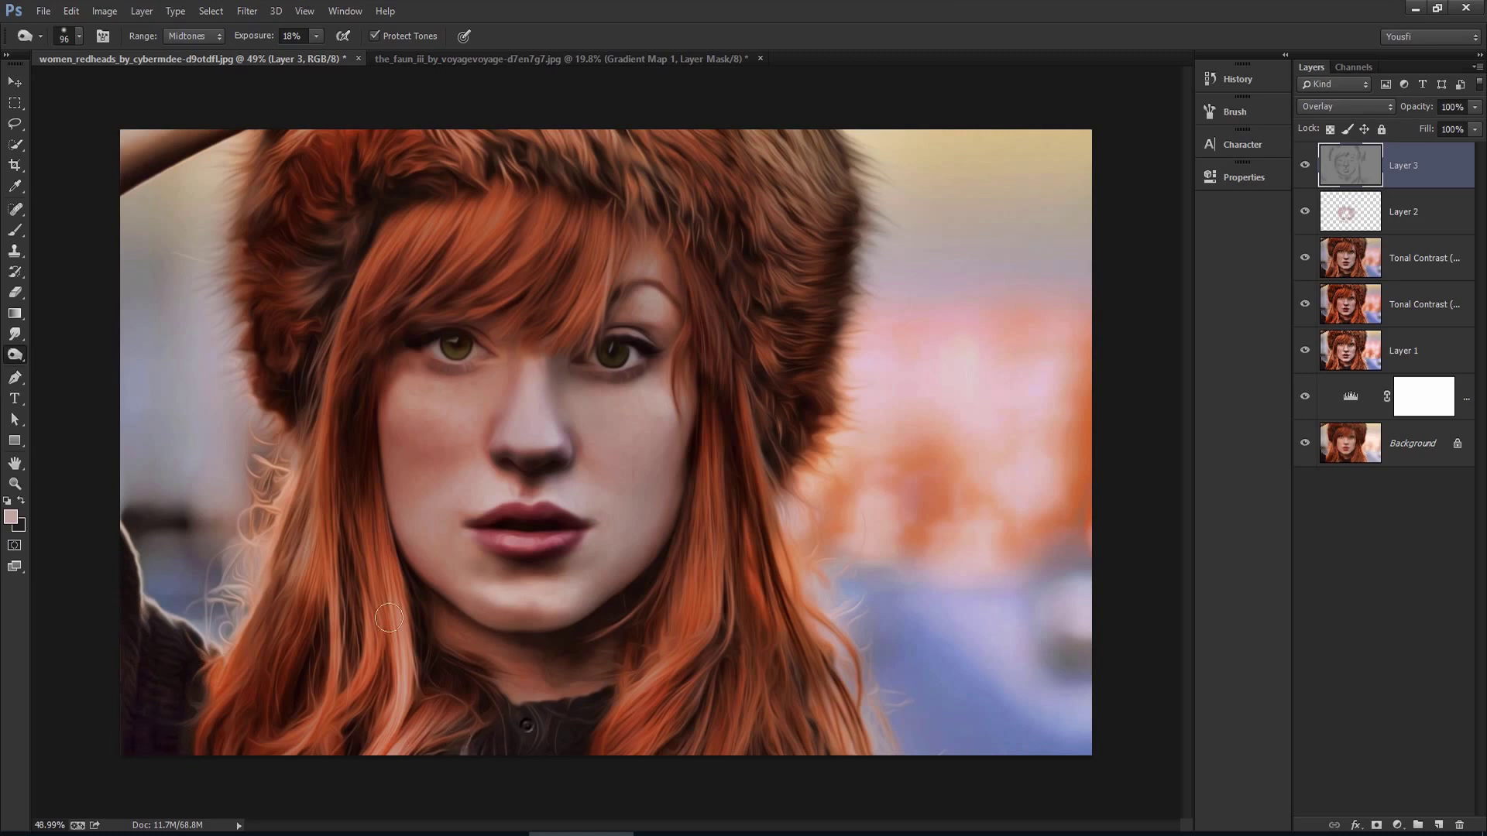
pyautogui.rightClick(21, 355)
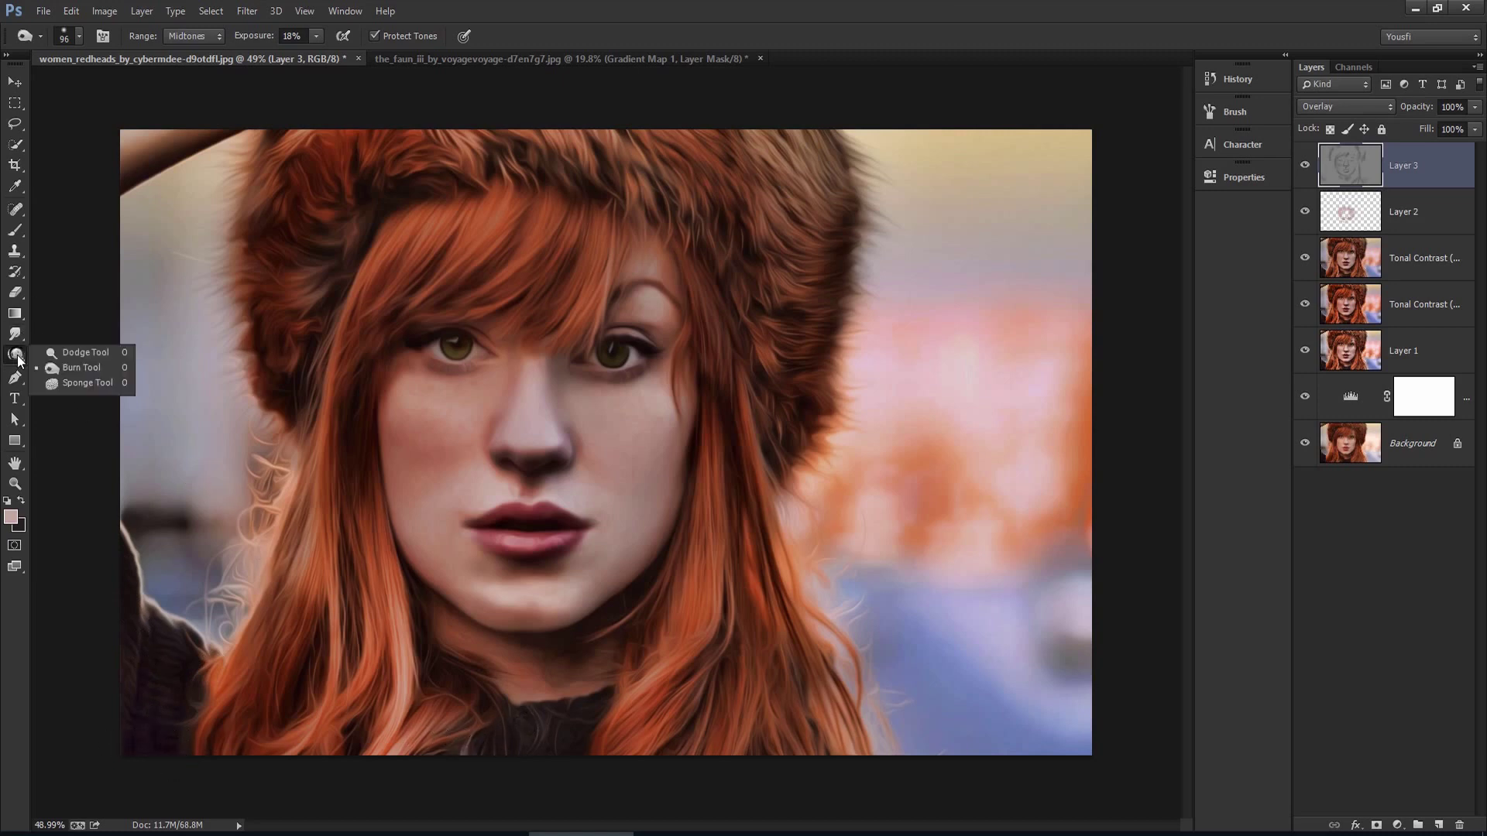
# - Switch to dodging at a gentle exposure and brighten the left eye's iris and catchlight
pyautogui.click(76, 353)
pyautogui.moveTo(257, 36); pyautogui.dragTo(253, 35)
pyautogui.scroll(5, 466, 346)
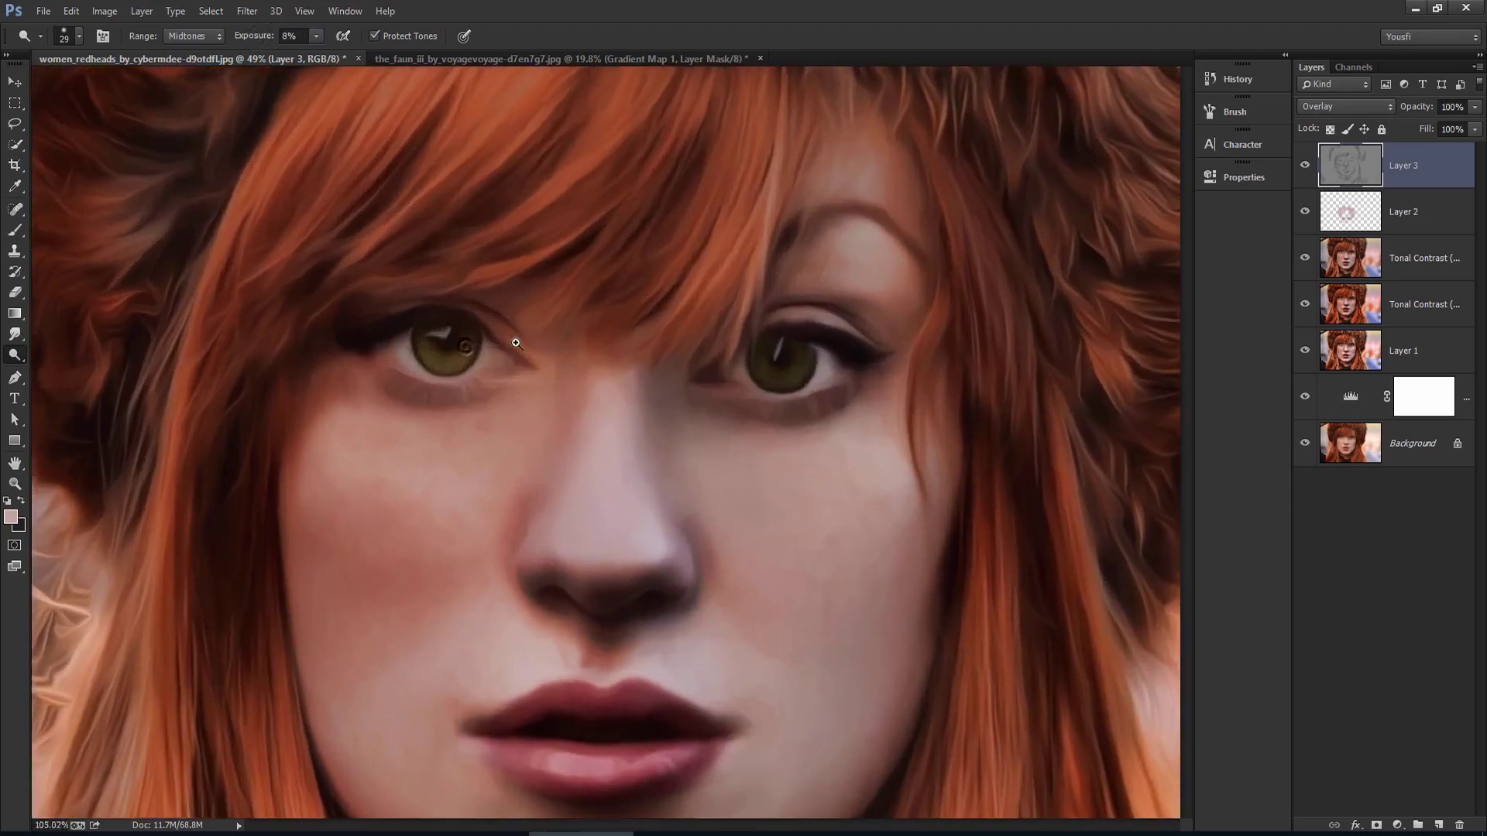
pyautogui.press('[')
pyautogui.press('[')
pyautogui.press('[')
pyautogui.press(']')
pyautogui.press(']')
pyautogui.press(']')
pyautogui.moveTo(446, 328); pyautogui.dragTo(476, 364)
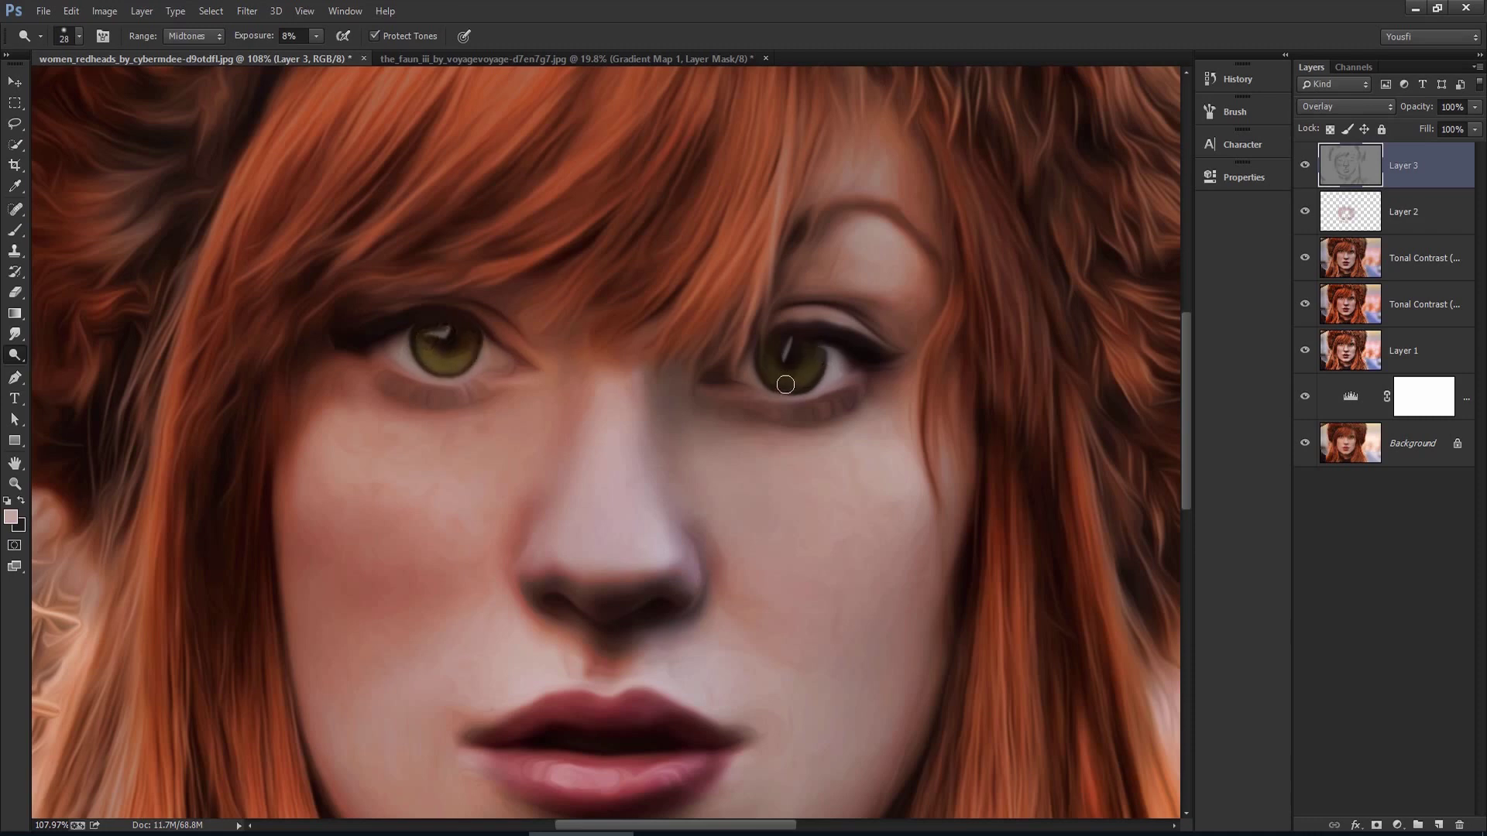
# - Enlarge the dodge brush to 89 px and lighten the bridge of the nose
pyautogui.scroll(-3, 868, 351)
pyautogui.scroll(-1, 851, 356)
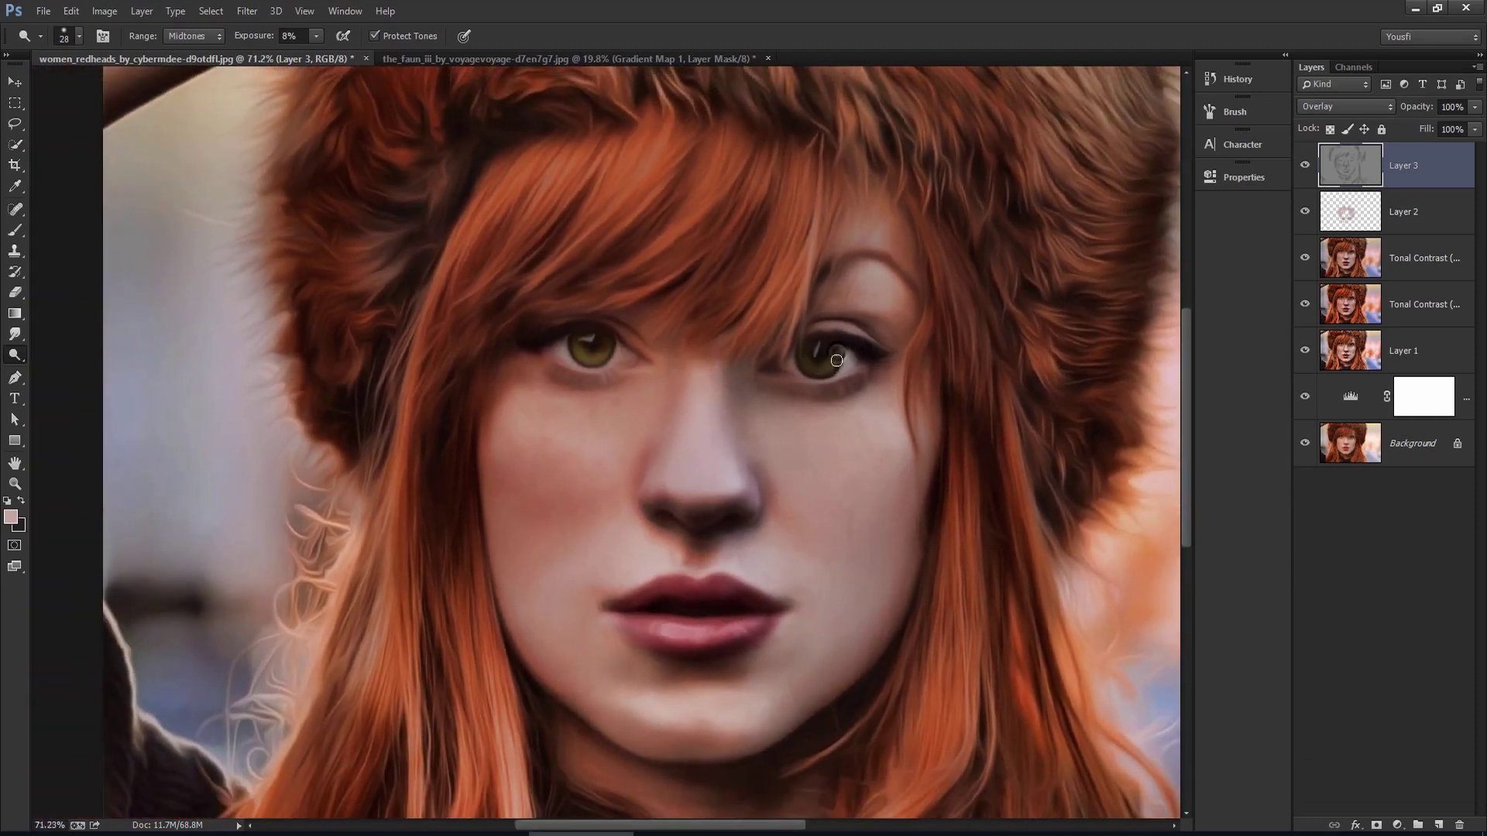
pyautogui.moveTo(891, 279); pyautogui.dragTo(886, 284)
pyautogui.scroll(-1, 813, 446)
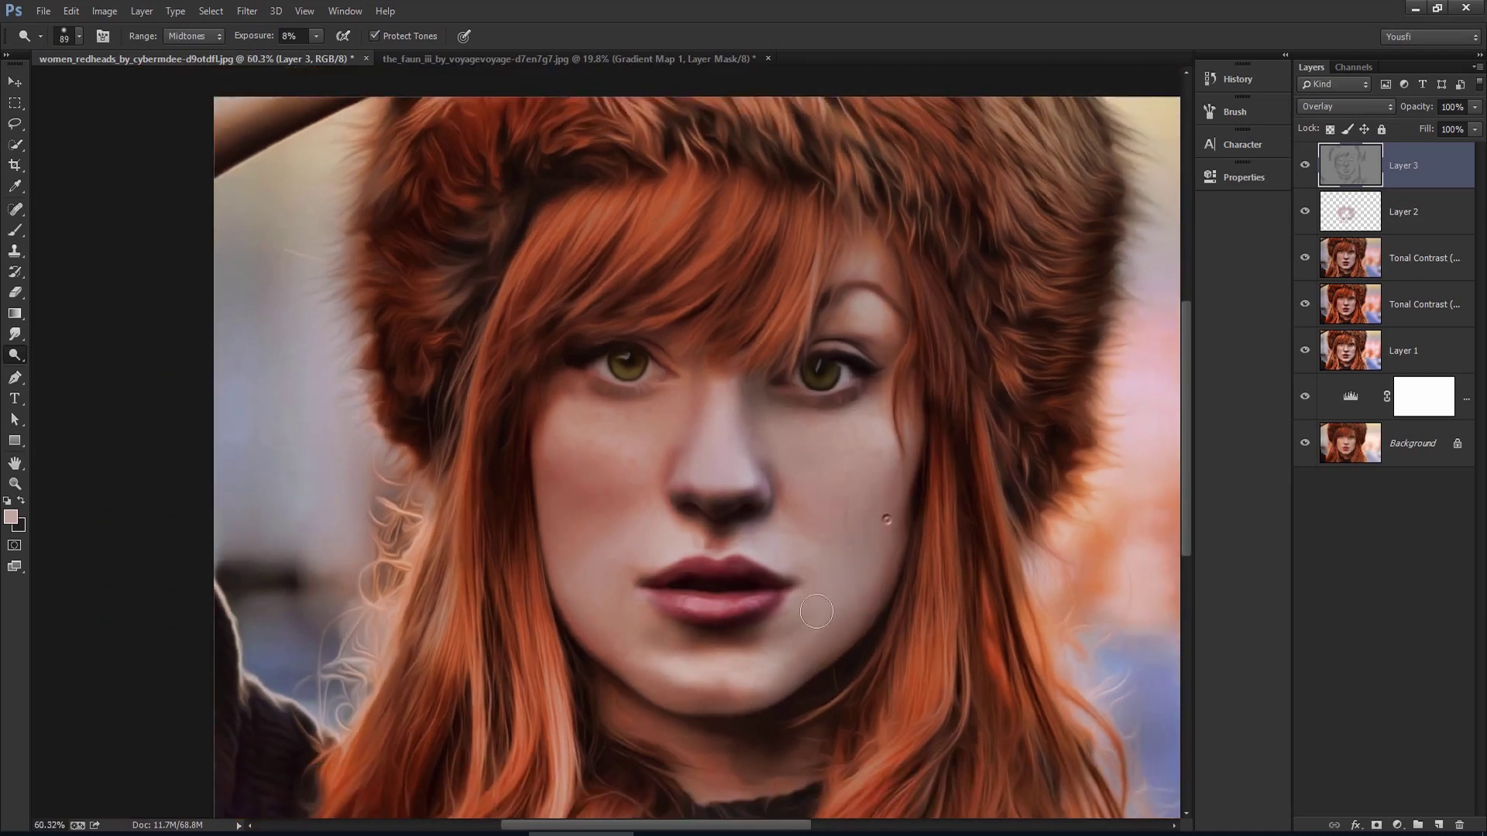
pyautogui.moveTo(742, 603); pyautogui.dragTo(735, 604)
pyautogui.moveTo(737, 667); pyautogui.dragTo(756, 678)
pyautogui.moveTo(721, 436); pyautogui.dragTo(716, 394)
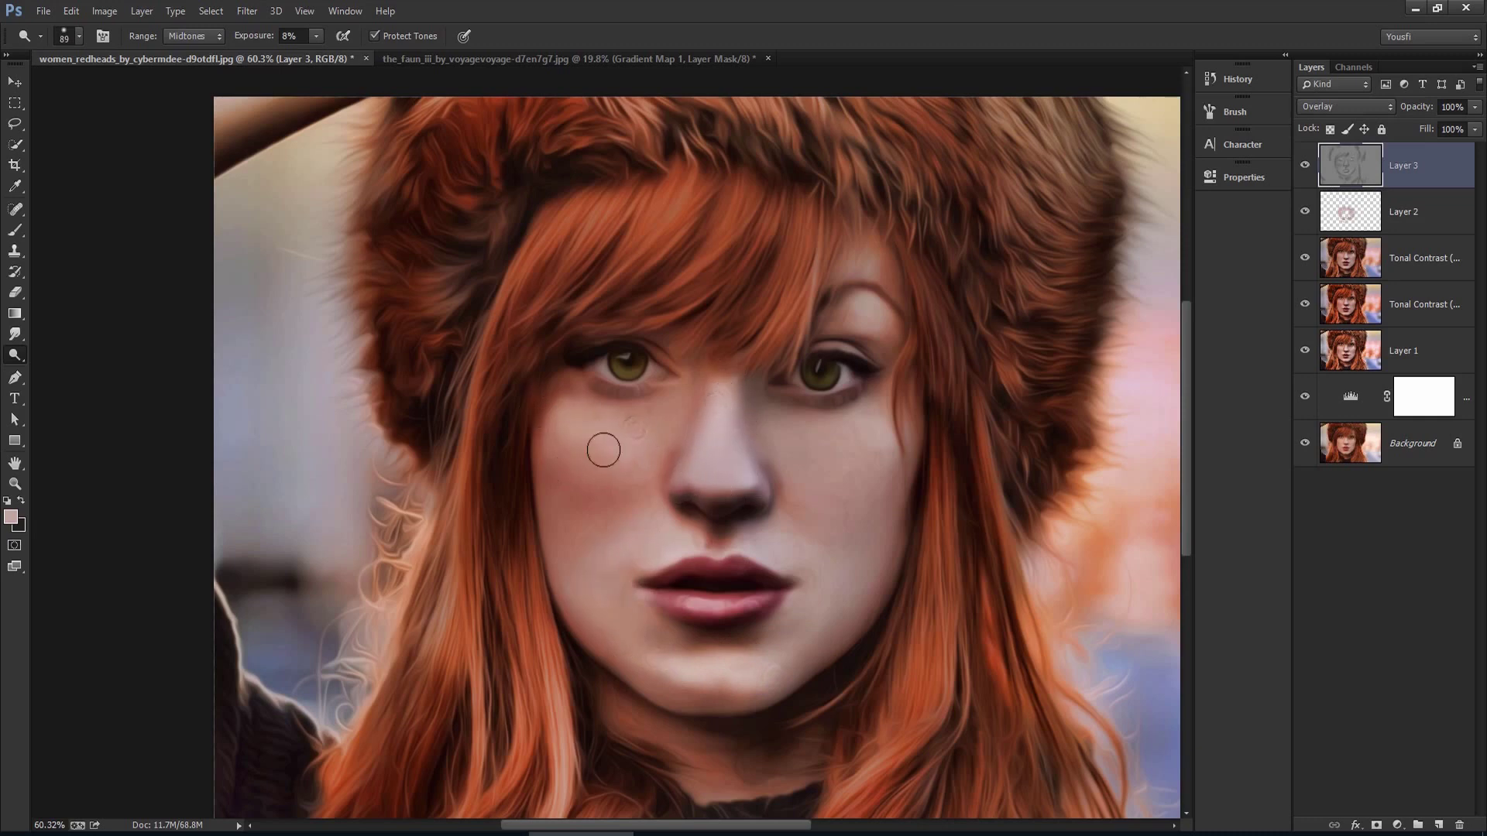
pyautogui.scroll(-2, 825, 433)
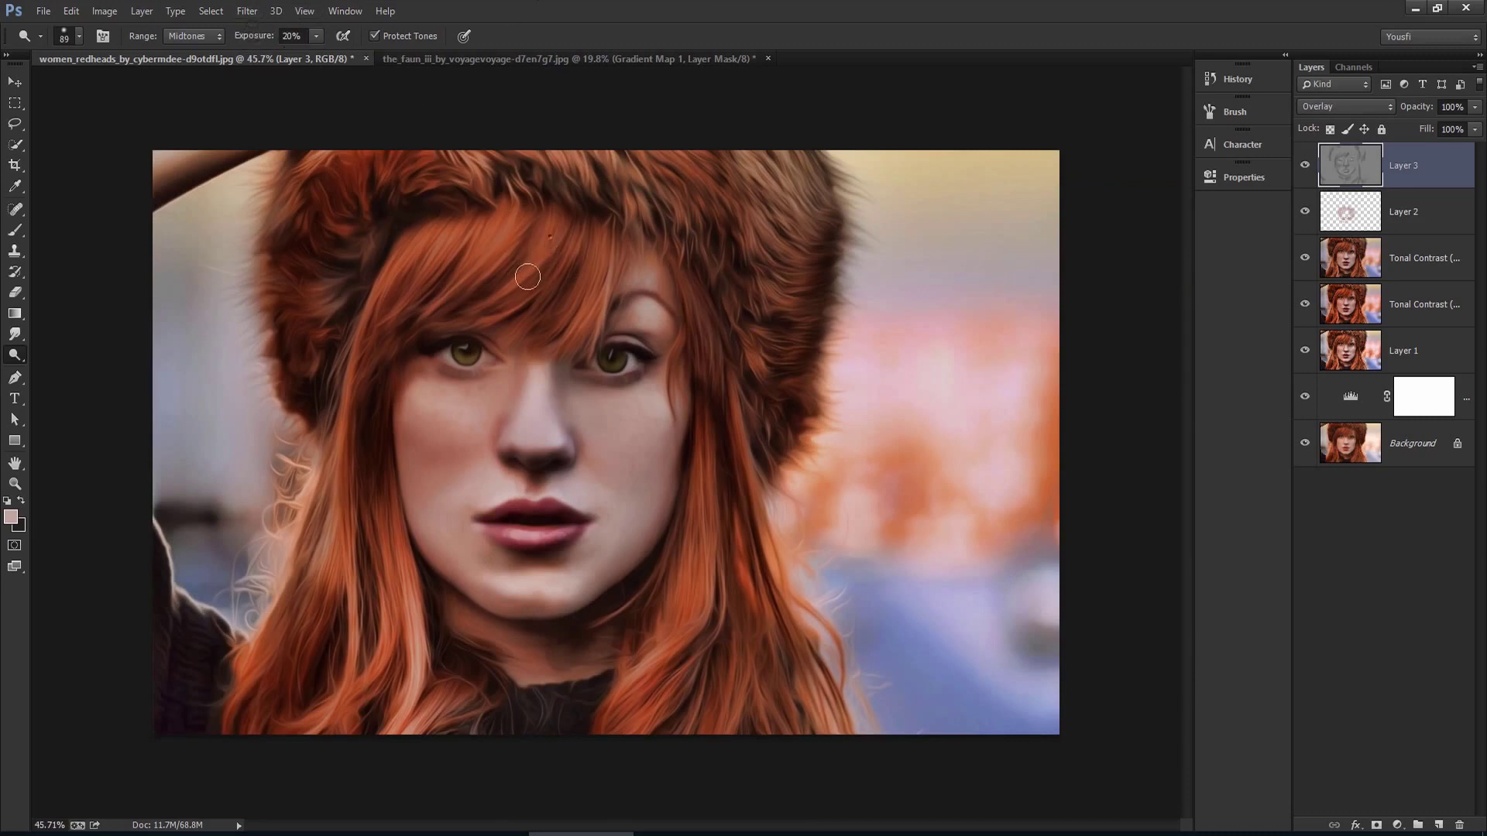
# - Dodge highlights into the bangs, hair strands beside the face and neck, and the hat's fur
pyautogui.moveTo(531, 222)
pyautogui.mouseDown()
pyautogui.moveTo(422, 242)
pyautogui.moveTo(474, 220)
pyautogui.mouseUp()
pyautogui.moveTo(395, 589); pyautogui.dragTo(411, 674)
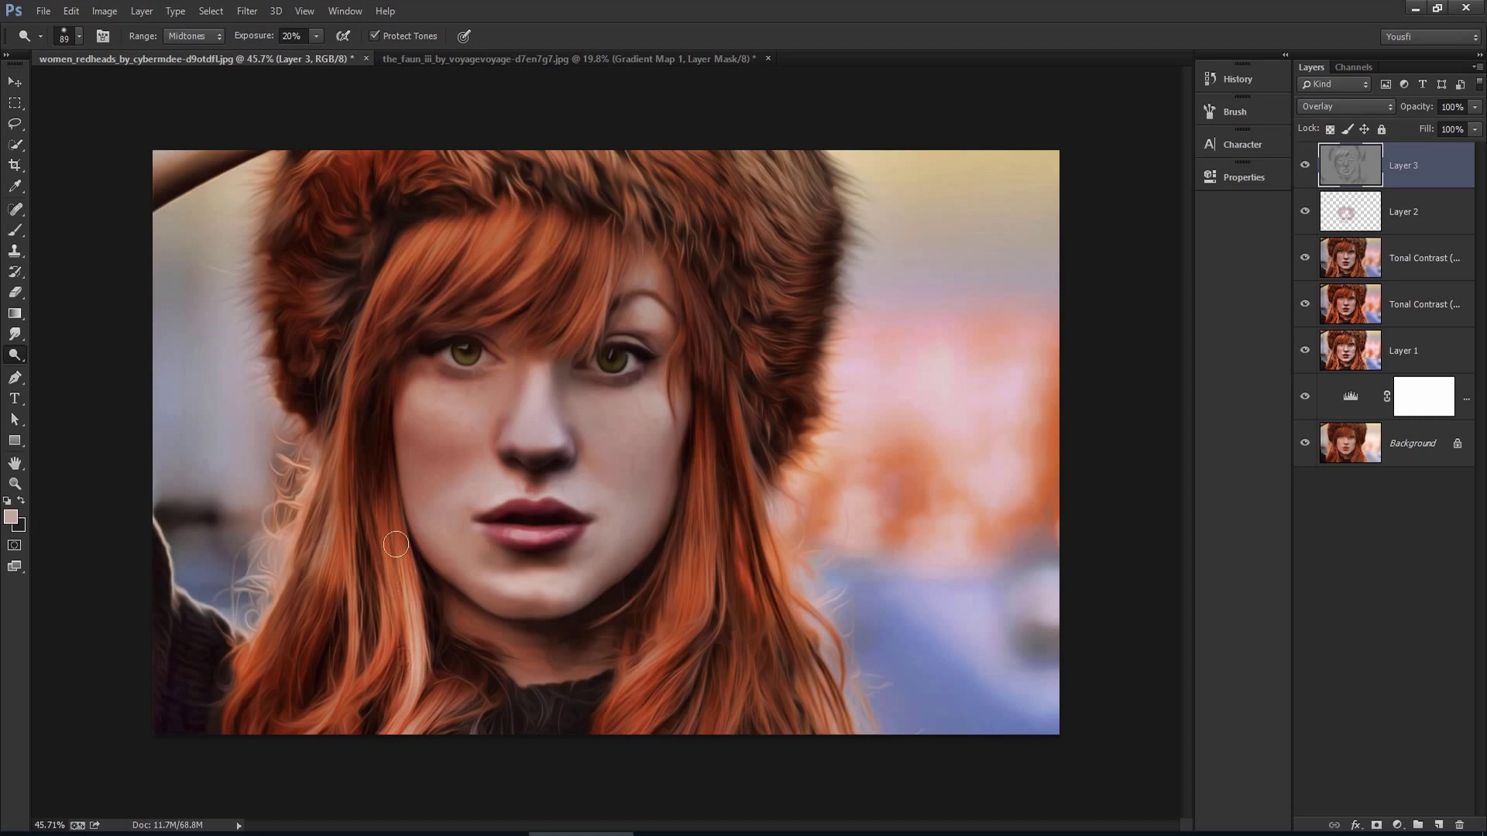
pyautogui.moveTo(355, 504); pyautogui.dragTo(312, 543)
pyautogui.moveTo(682, 554); pyautogui.dragTo(643, 683)
pyautogui.moveTo(760, 653)
pyautogui.mouseDown()
pyautogui.moveTo(751, 515)
pyautogui.moveTo(704, 458)
pyautogui.mouseUp()
pyautogui.moveTo(804, 202)
pyautogui.mouseDown()
pyautogui.moveTo(787, 345)
pyautogui.moveTo(790, 260)
pyautogui.moveTo(632, 201)
pyautogui.moveTo(620, 175)
pyautogui.moveTo(503, 148)
pyautogui.moveTo(349, 226)
pyautogui.moveTo(323, 316)
pyautogui.moveTo(272, 245)
pyautogui.moveTo(331, 244)
pyautogui.moveTo(511, 310)
pyautogui.moveTo(485, 248)
pyautogui.moveTo(445, 228)
pyautogui.moveTo(617, 243)
pyautogui.moveTo(580, 332)
pyautogui.moveTo(608, 234)
pyautogui.moveTo(557, 328)
pyautogui.mouseUp()
pyautogui.moveTo(422, 500)
pyautogui.mouseDown()
pyautogui.moveTo(302, 574)
pyautogui.moveTo(339, 508)
pyautogui.moveTo(406, 583)
pyautogui.moveTo(445, 713)
pyautogui.moveTo(542, 674)
pyautogui.moveTo(520, 633)
pyautogui.mouseUp()
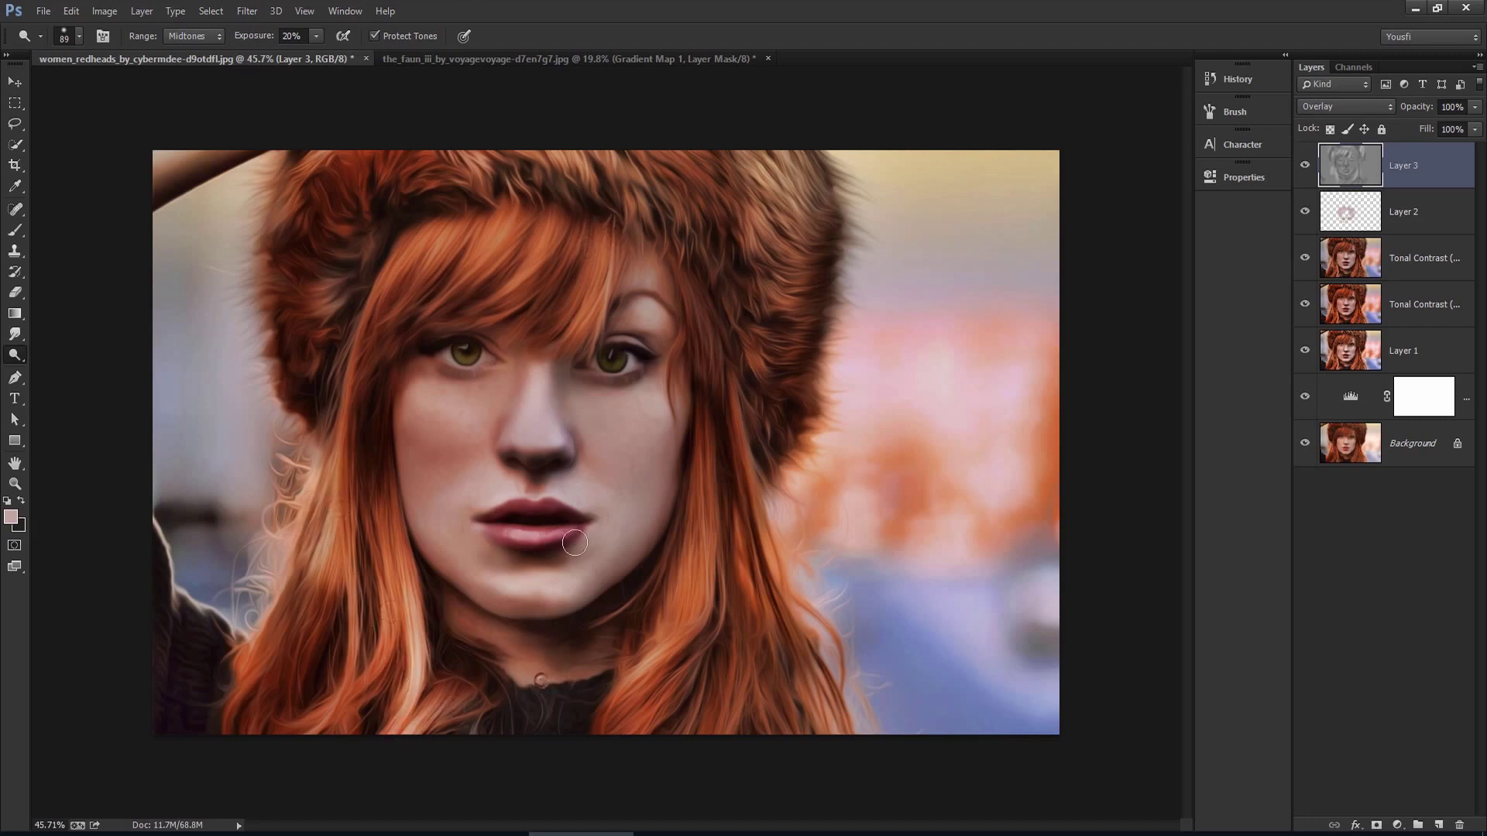
# - Shrink the brush to add a small lower-lip highlight, then toggle Layer 3 to compare
pyautogui.rightClick(539, 518)
pyautogui.press('Escape')
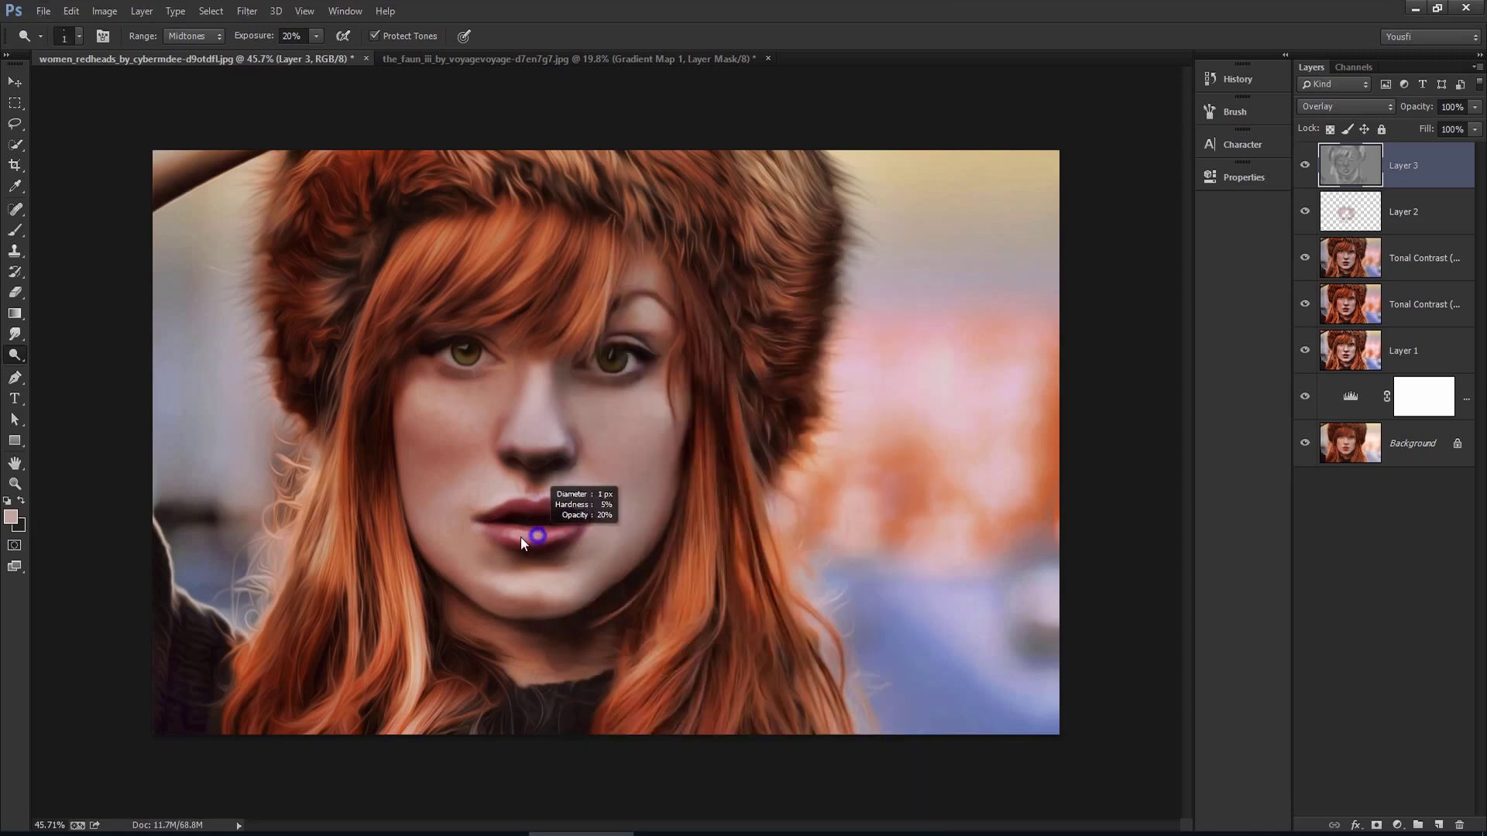
pyautogui.moveTo(537, 533); pyautogui.dragTo(534, 535)
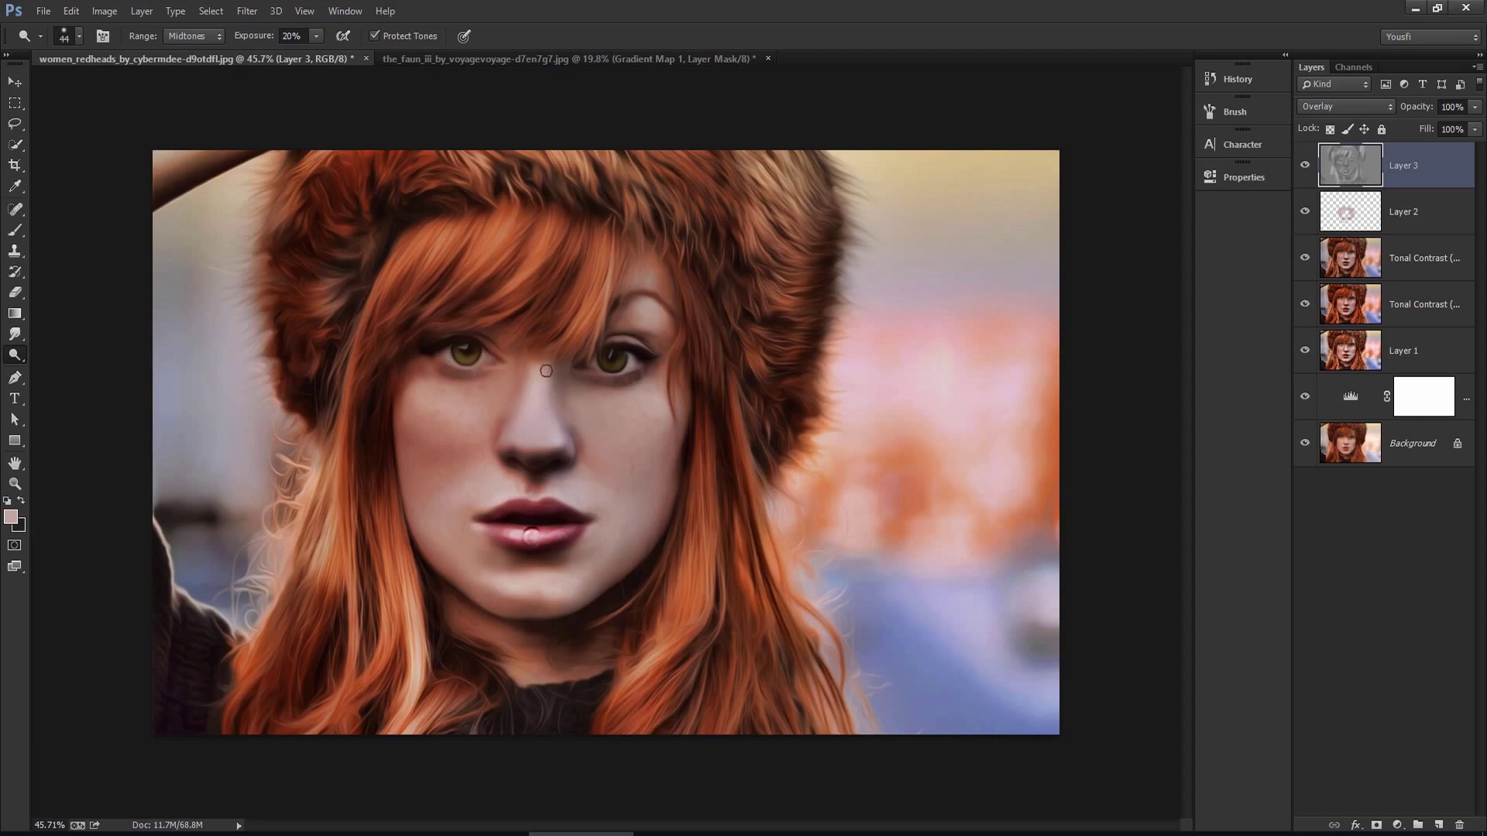
pyautogui.click(1306, 166)
pyautogui.click(1307, 167)
pyautogui.click(1306, 166)
pyautogui.click(1399, 827)
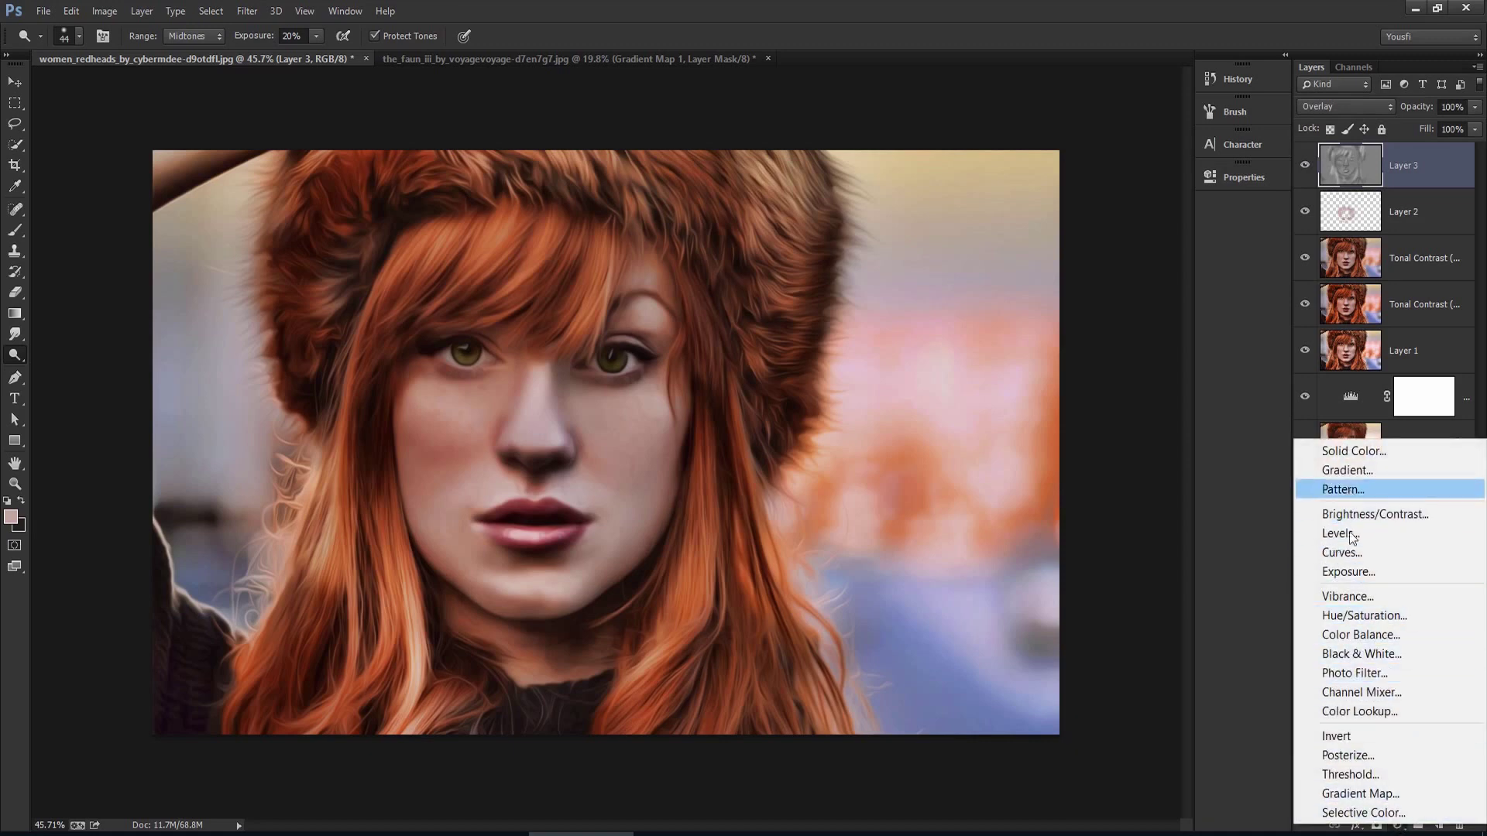
# - Add a Violet, Orange Gradient Map layer in Soft Light blend mode at 29% opacity
pyautogui.click(1357, 793)
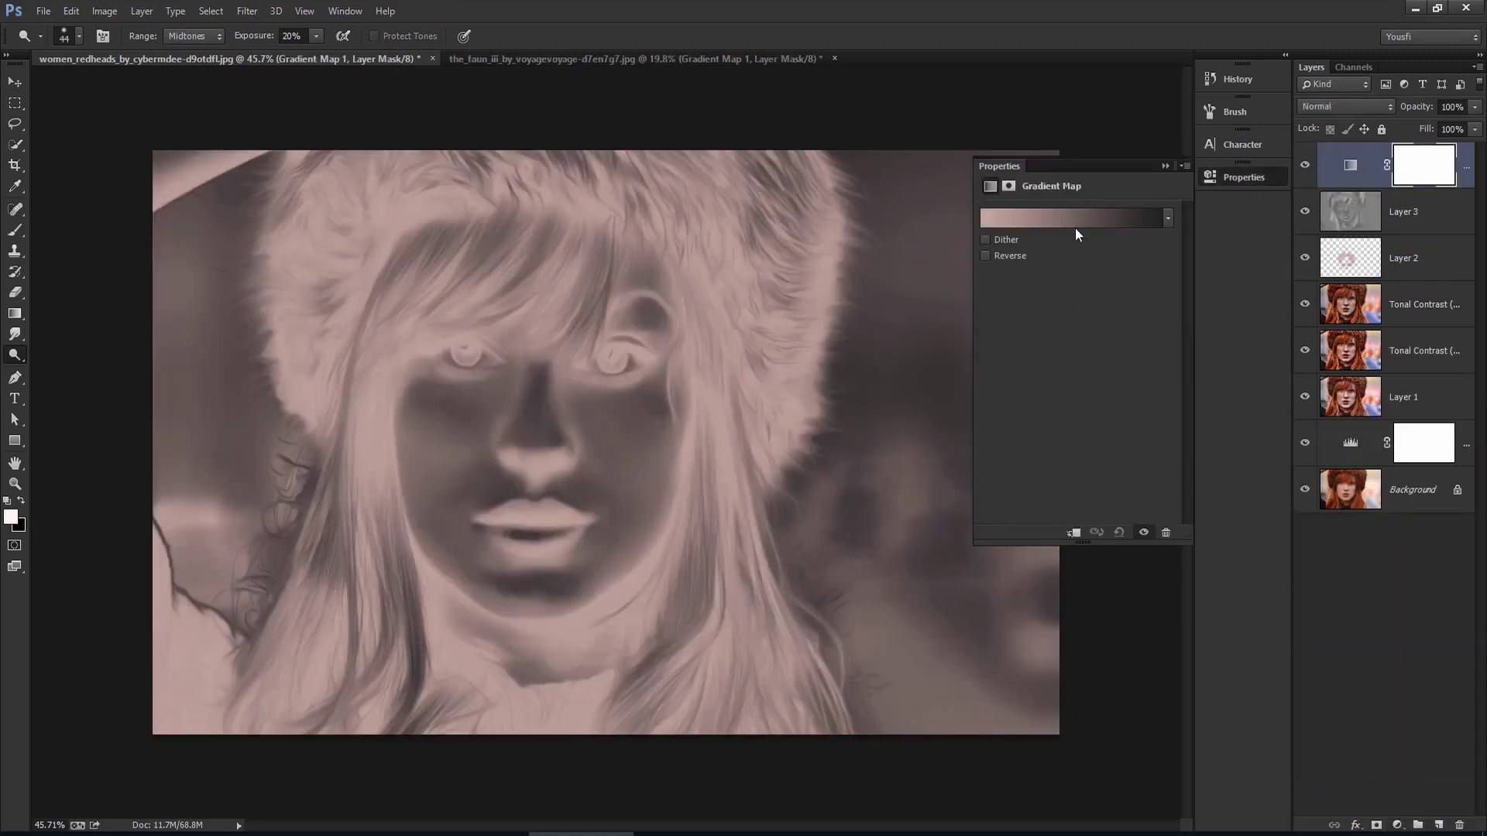
pyautogui.click(1075, 219)
pyautogui.click(1037, 118)
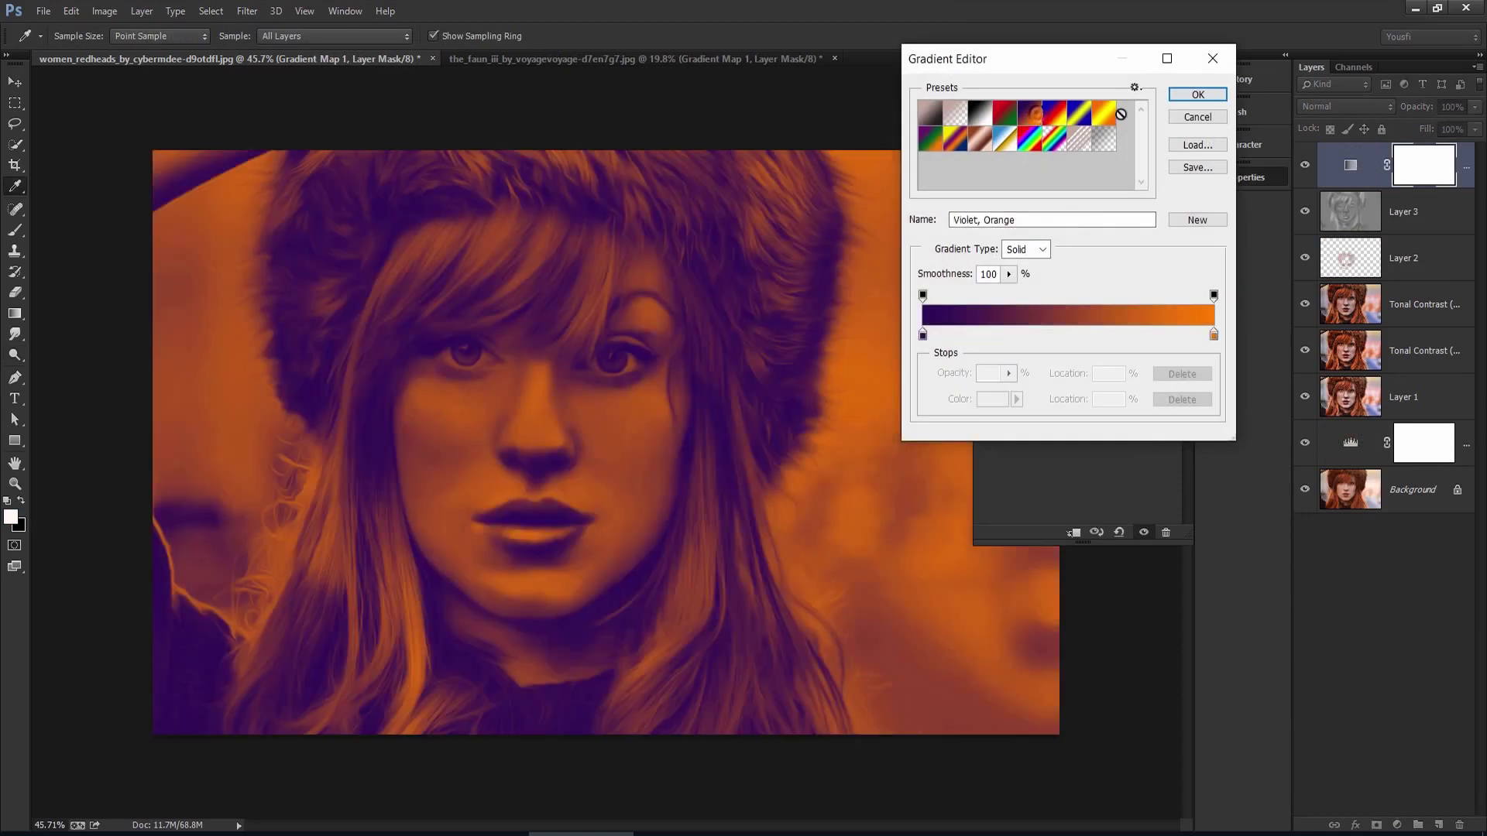
pyautogui.click(1198, 94)
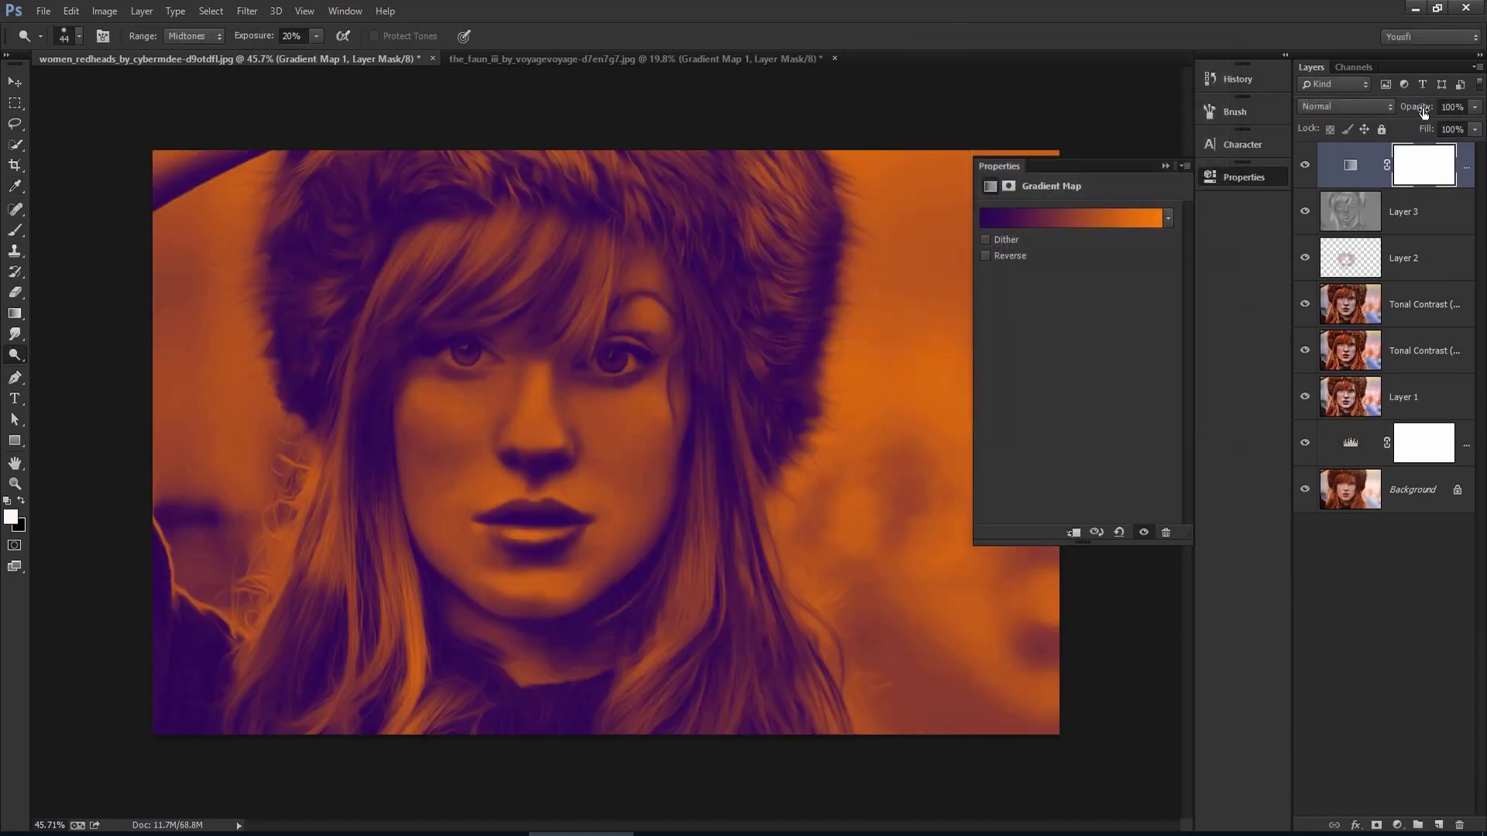
pyautogui.click(1355, 106)
pyautogui.click(1365, 376)
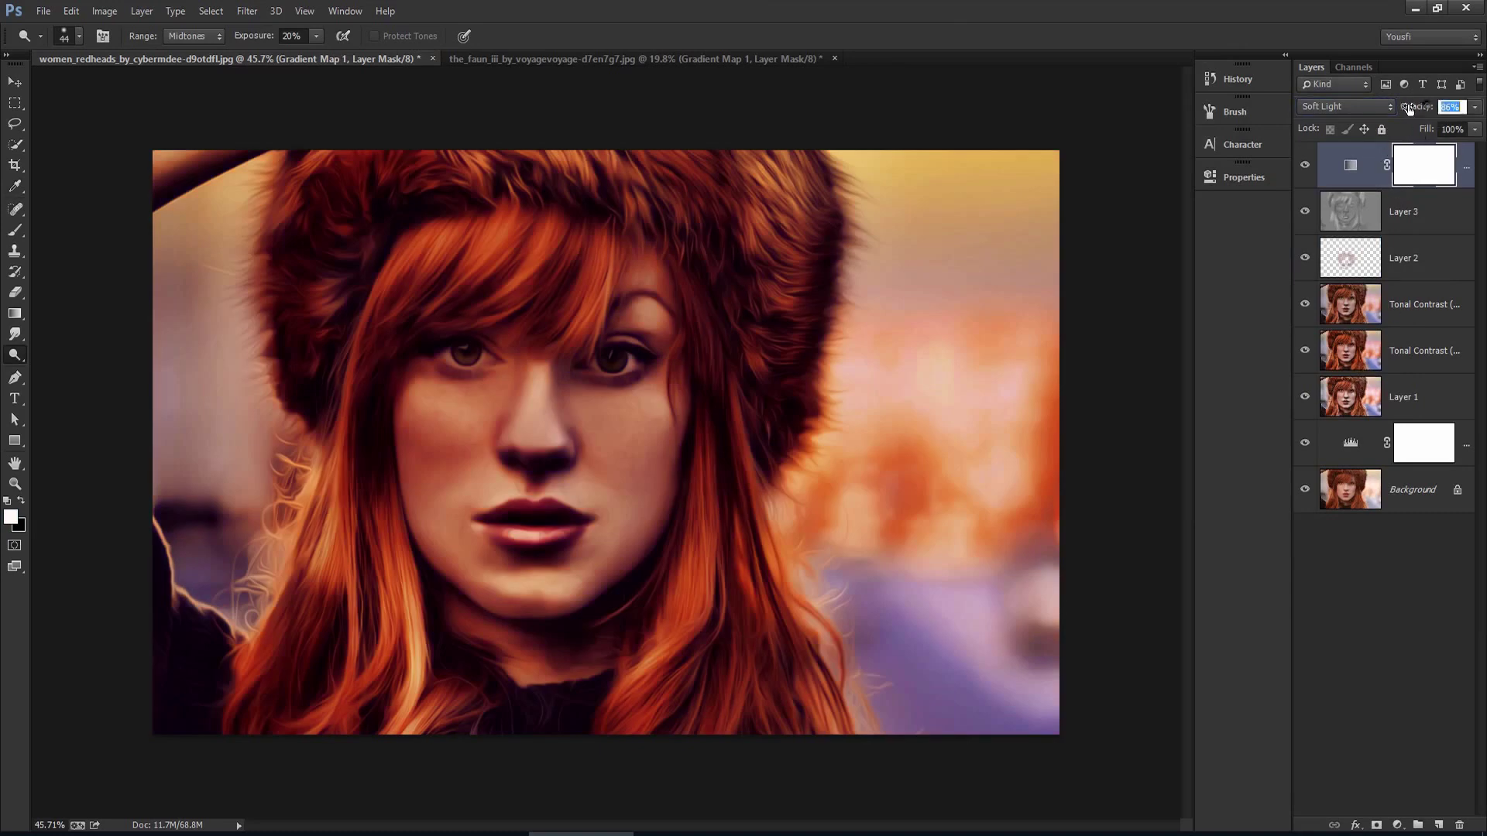
pyautogui.moveTo(1414, 104); pyautogui.dragTo(1407, 105)
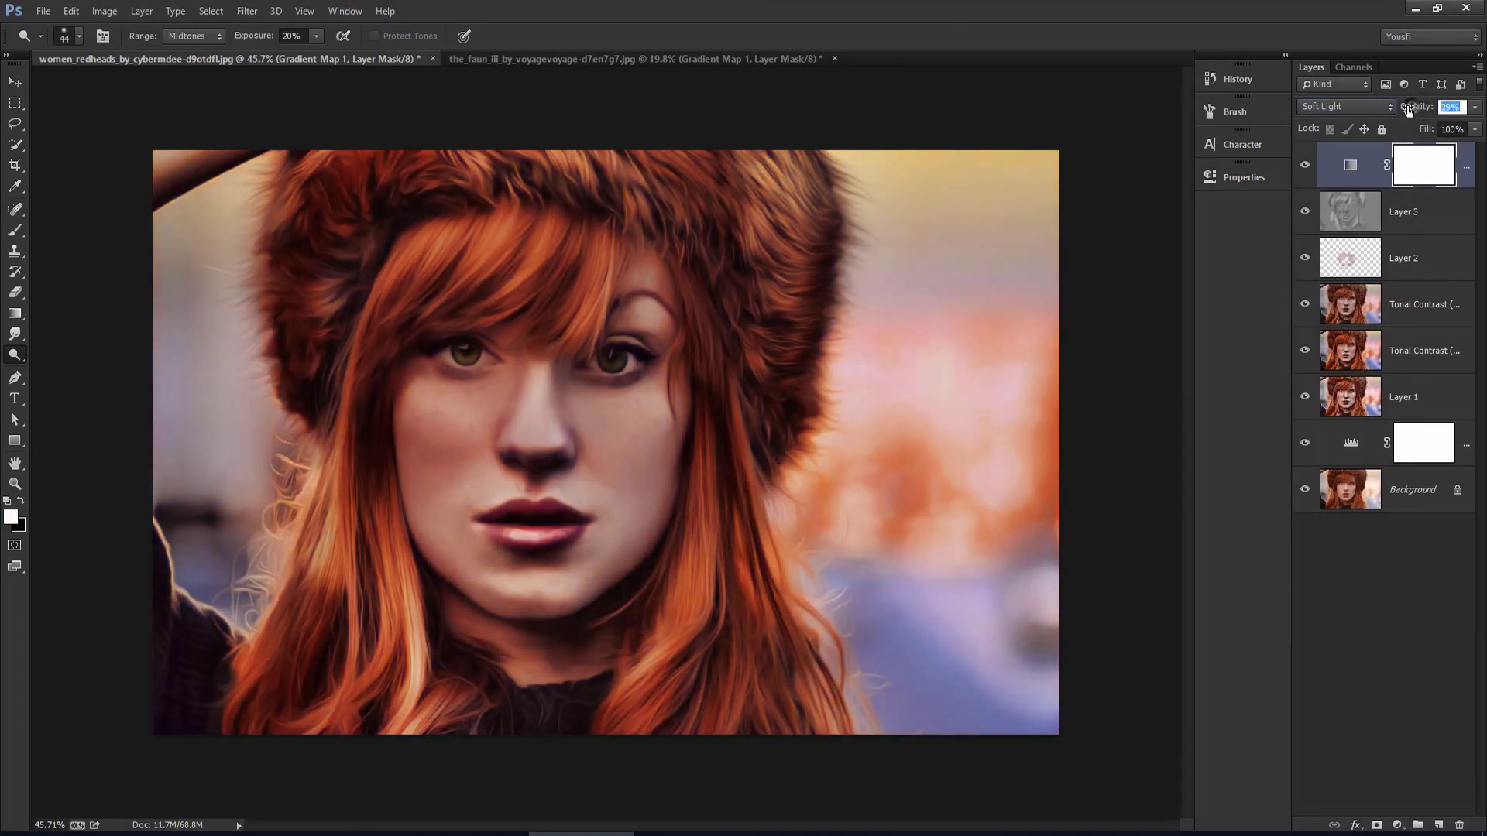
# - Add a Vibrance adjustment layer with Vibrance set to +88
pyautogui.click(1398, 826)
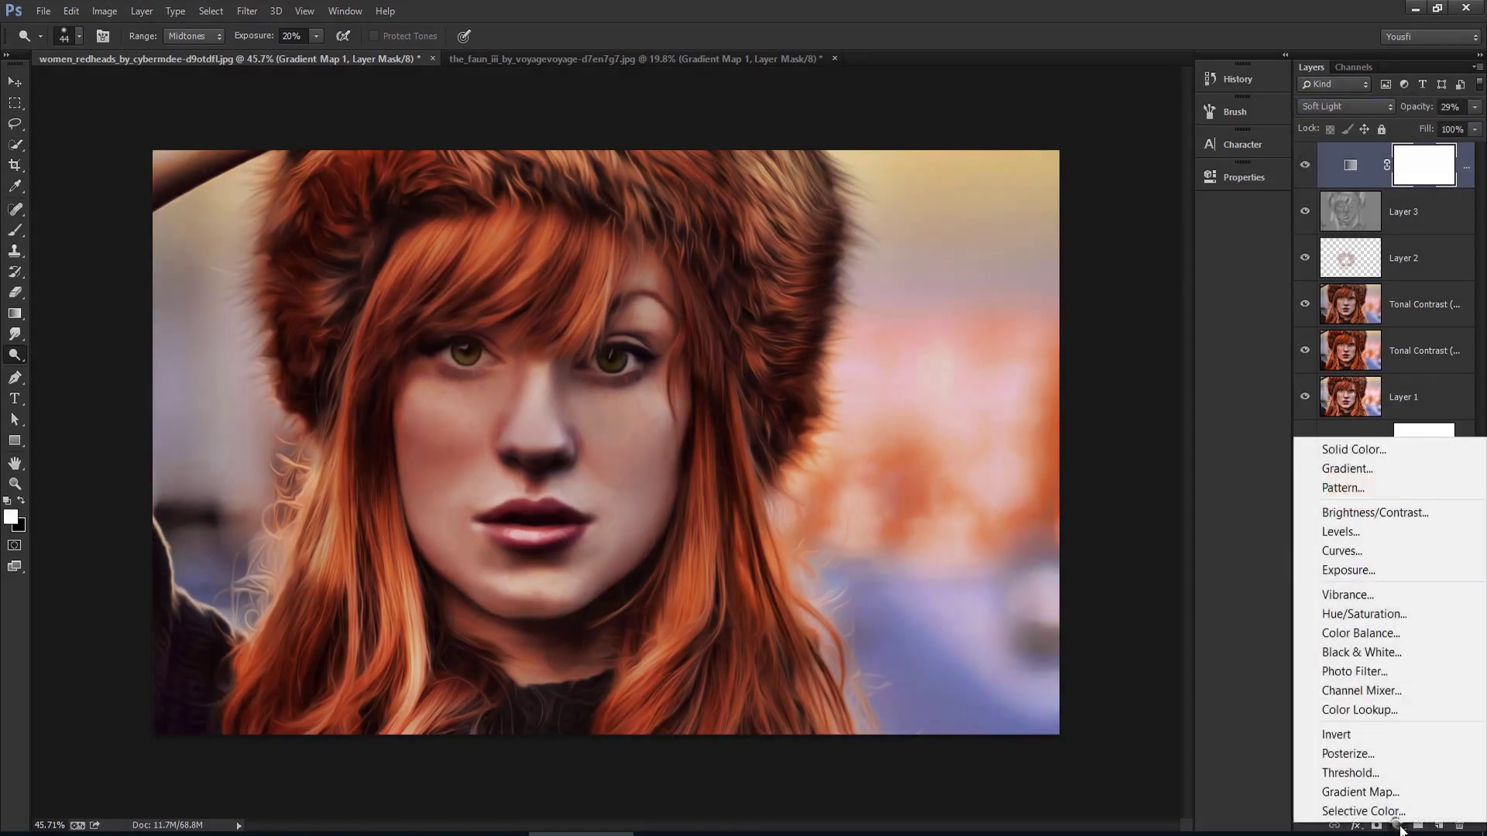
pyautogui.click(1360, 596)
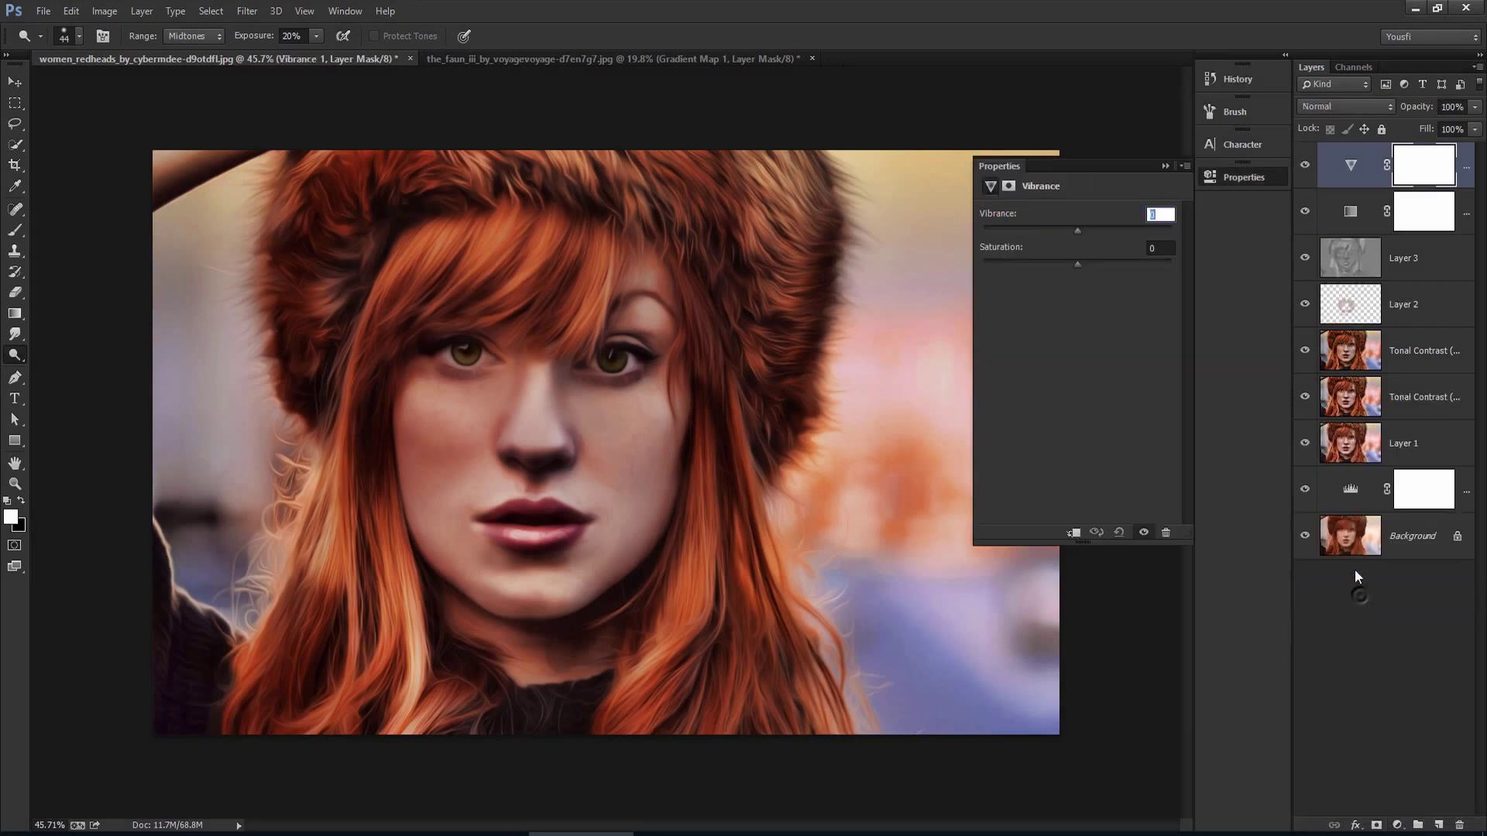
pyautogui.moveTo(1082, 230); pyautogui.dragTo(1094, 232)
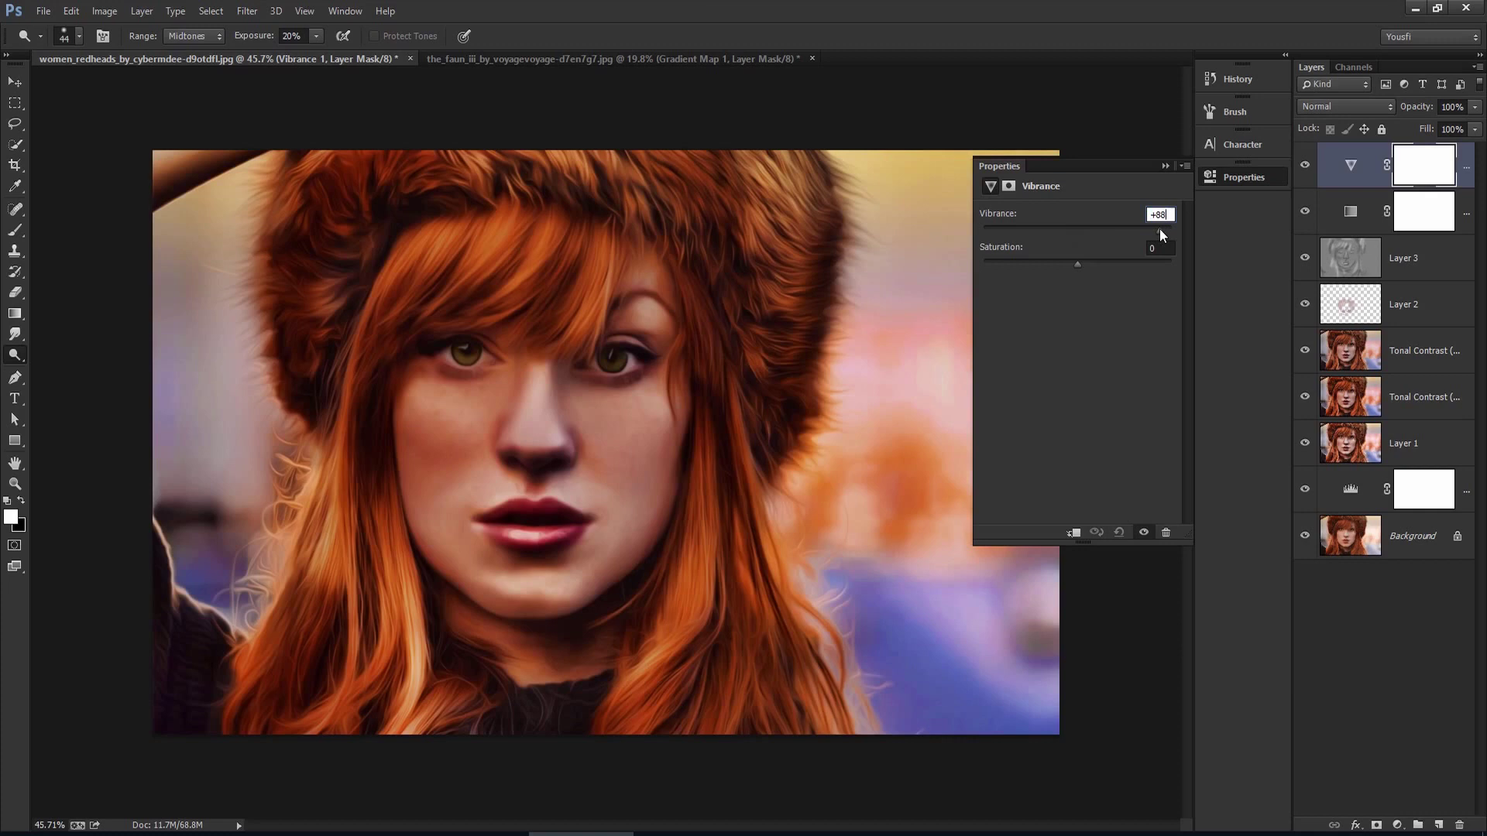
pyautogui.click(1238, 177)
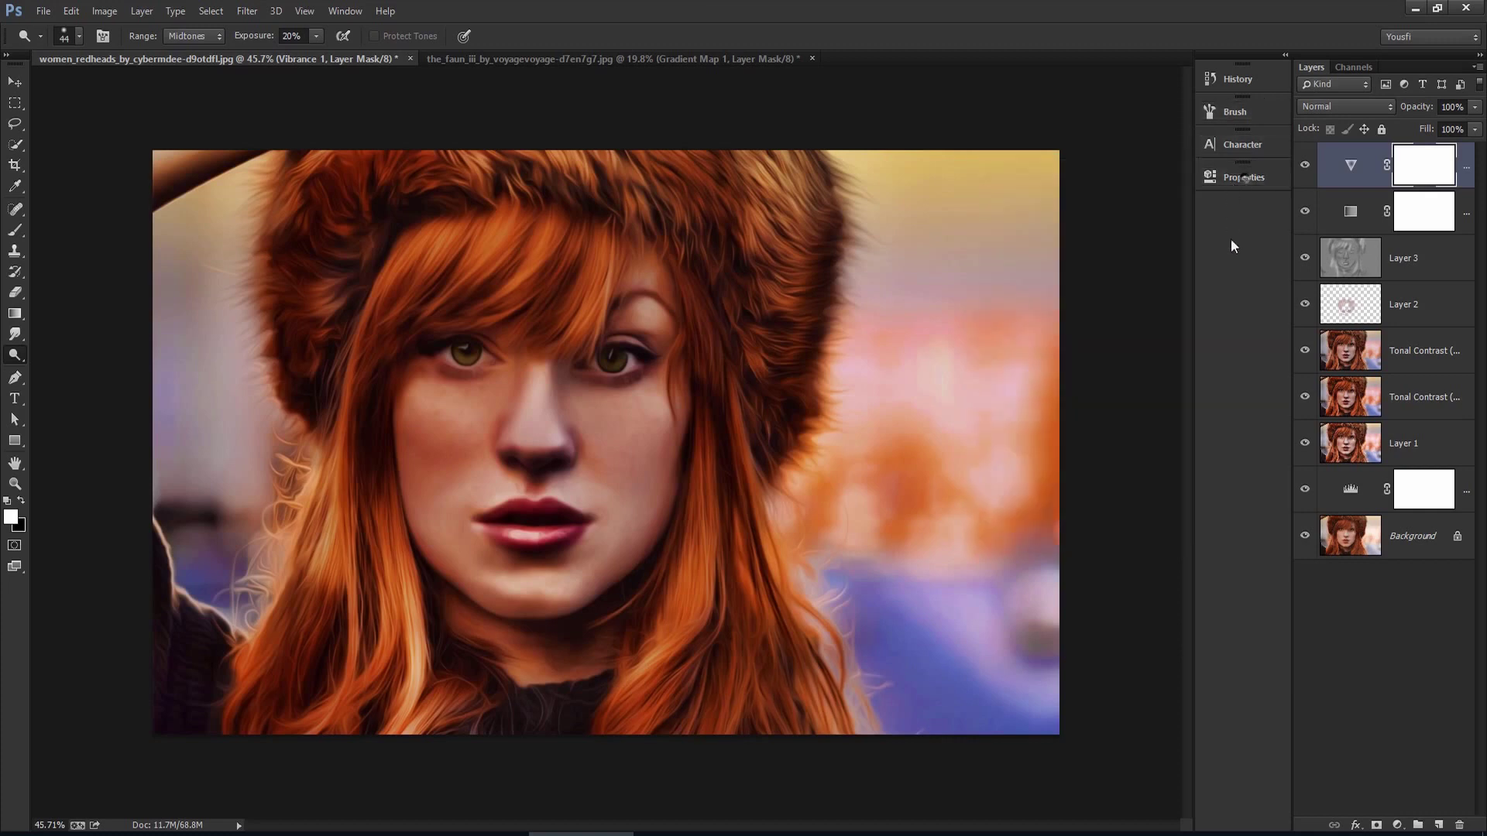
# - Alt-click the Background eye icon repeatedly to compare the original photo with the edits
pyautogui.keyDown('alt'); pyautogui.click(1306, 538); pyautogui.keyUp('alt')
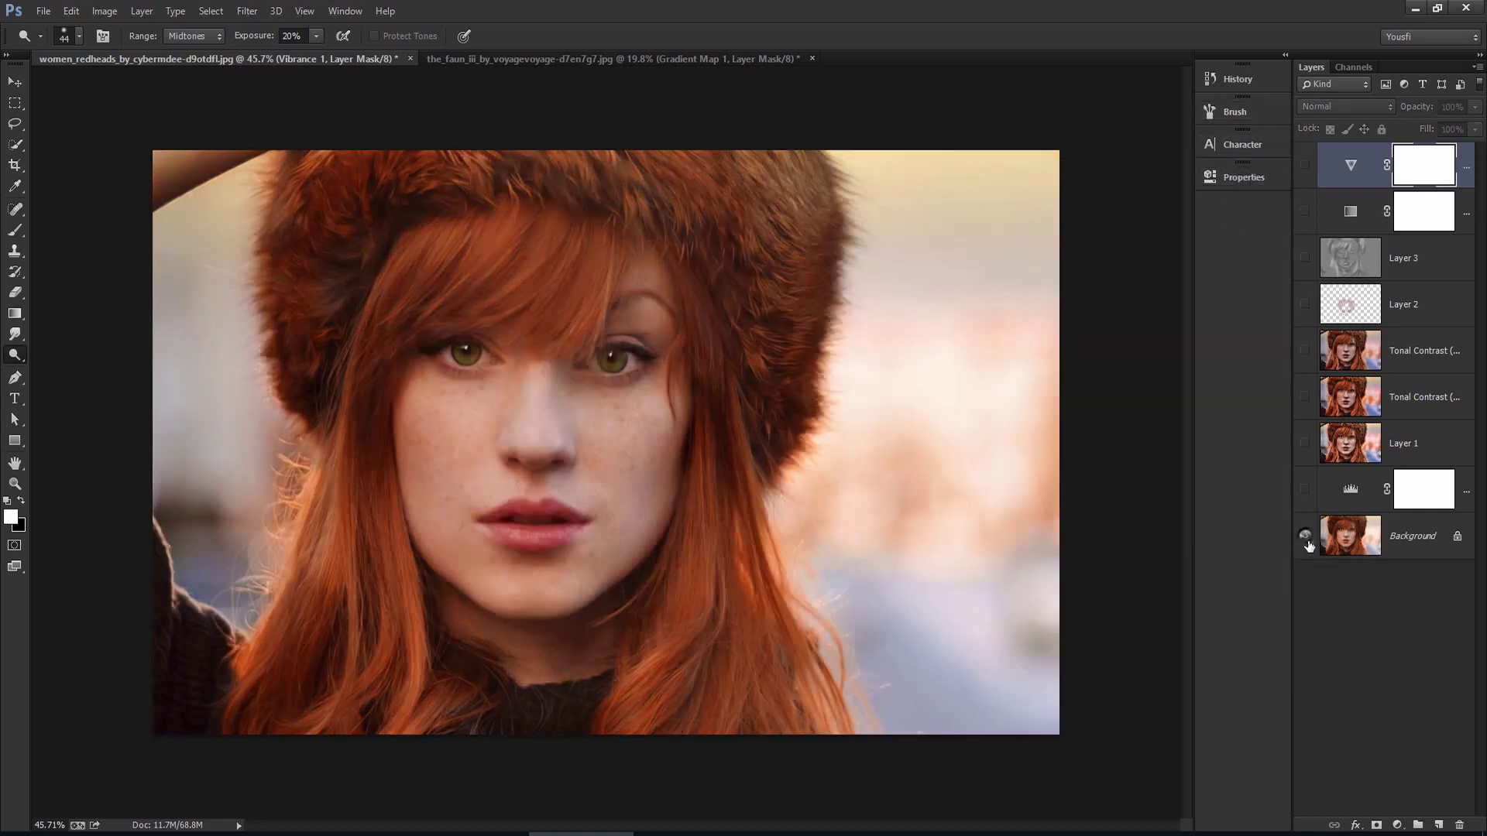
pyautogui.keyDown('alt'); pyautogui.click(1309, 544); pyautogui.keyUp('alt')
pyautogui.keyDown('alt'); pyautogui.click(1309, 545); pyautogui.keyUp('alt')
pyautogui.keyDown('alt'); pyautogui.click(1310, 548); pyautogui.keyUp('alt')
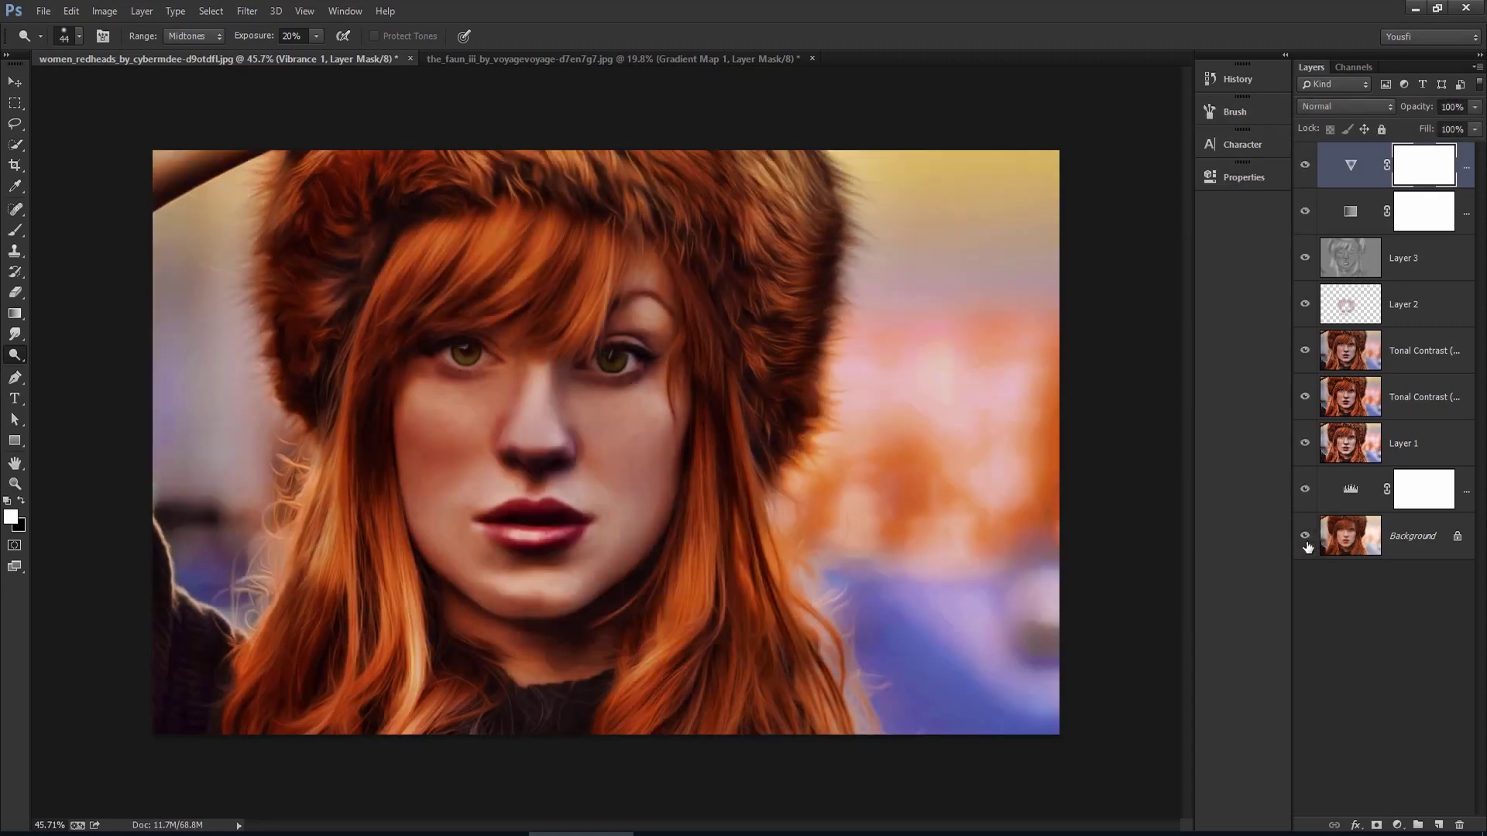
pyautogui.click(1399, 826)
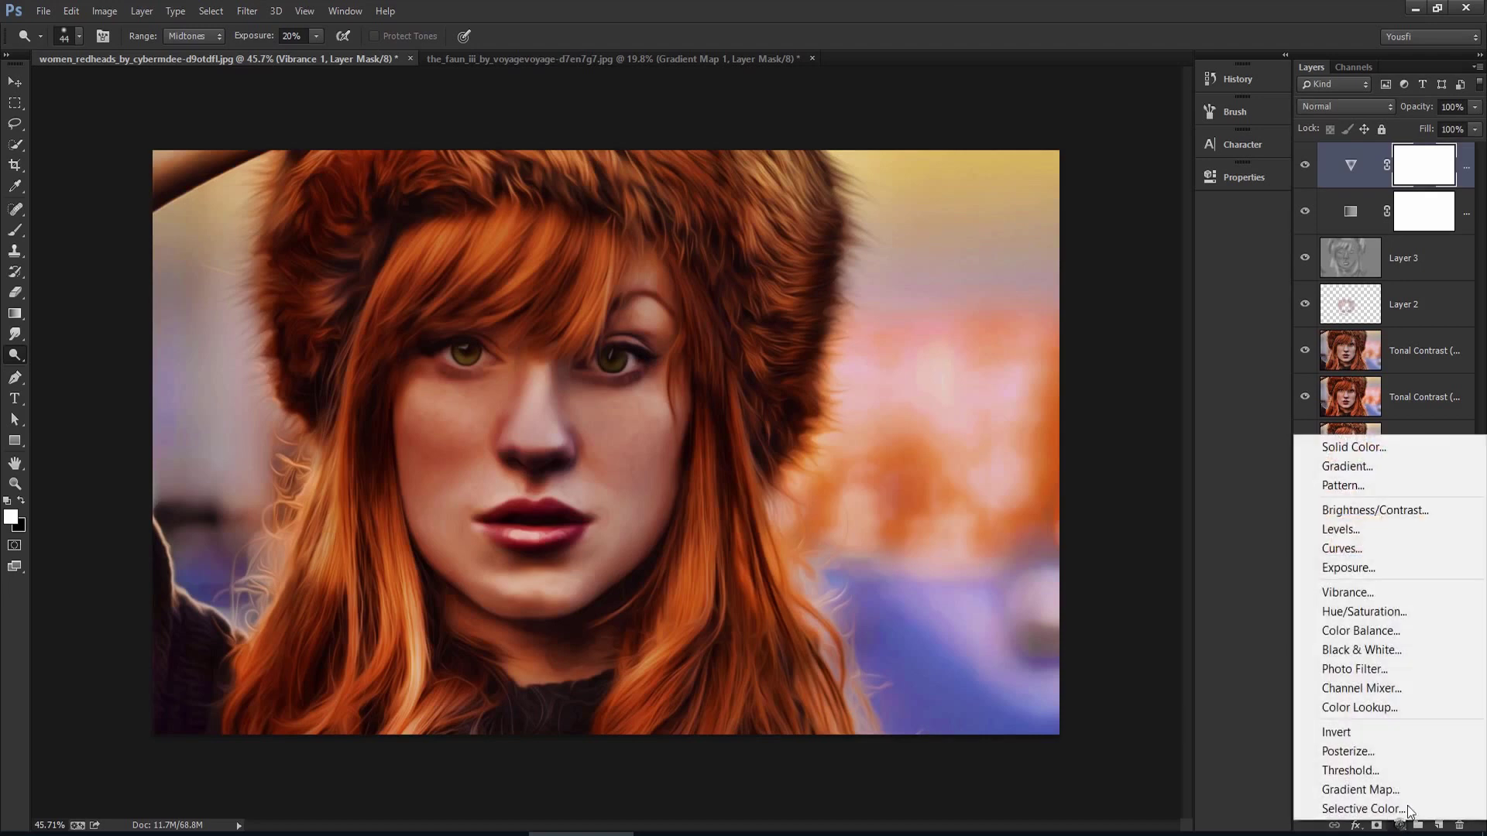
# - Add a Curves layer lifting points 180→204 and 51→71, then toggle visibility to compare
pyautogui.click(1378, 547)
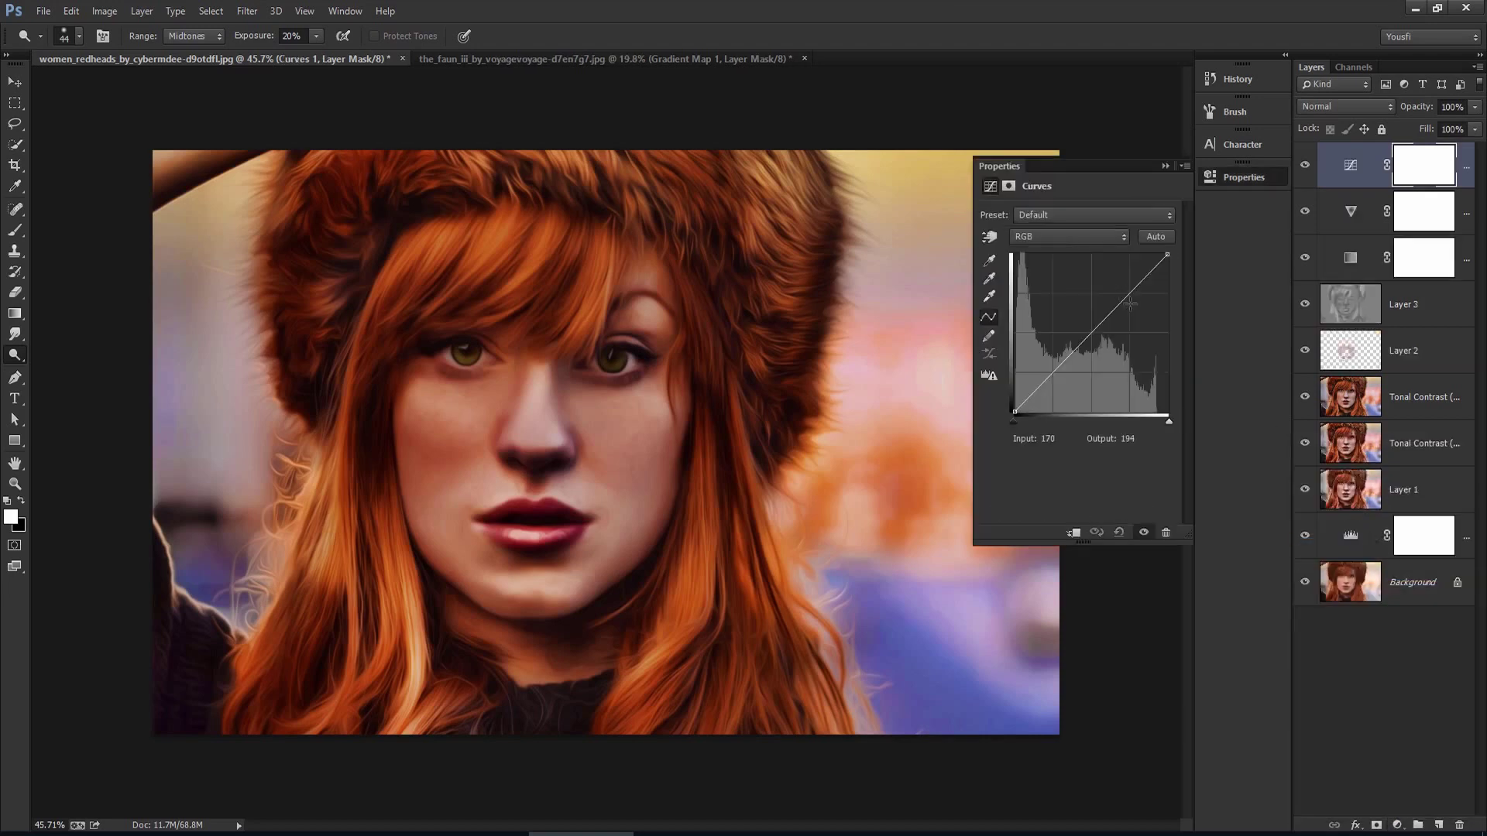
pyautogui.moveTo(1130, 299); pyautogui.dragTo(1123, 286)
pyautogui.moveTo(1048, 370); pyautogui.dragTo(1045, 367)
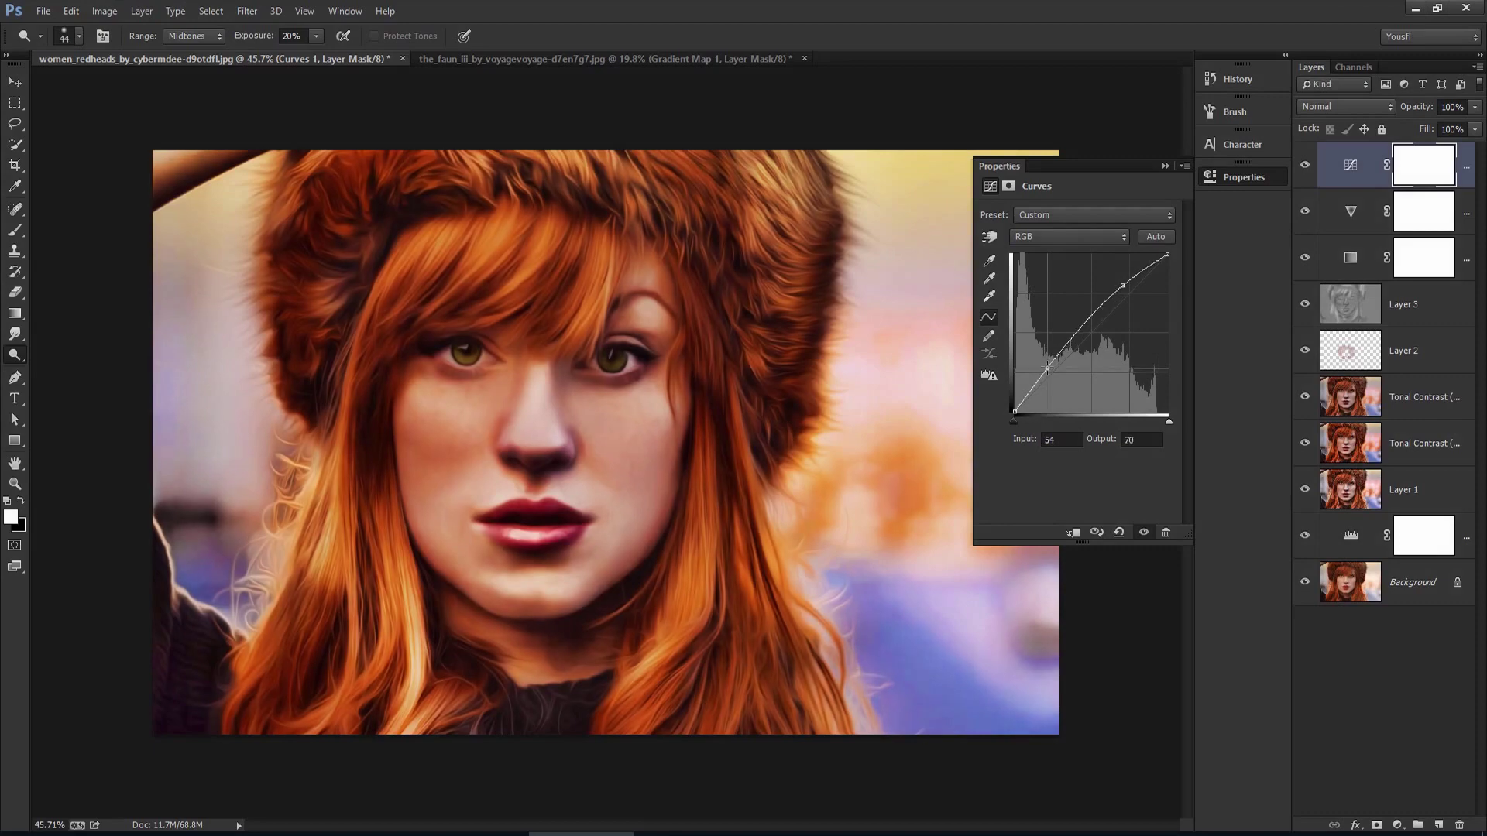
pyautogui.click(1305, 167)
pyautogui.keyDown('alt'); pyautogui.click(1305, 582); pyautogui.keyUp('alt')
pyautogui.keyDown('alt'); pyautogui.click(1305, 583); pyautogui.keyUp('alt')
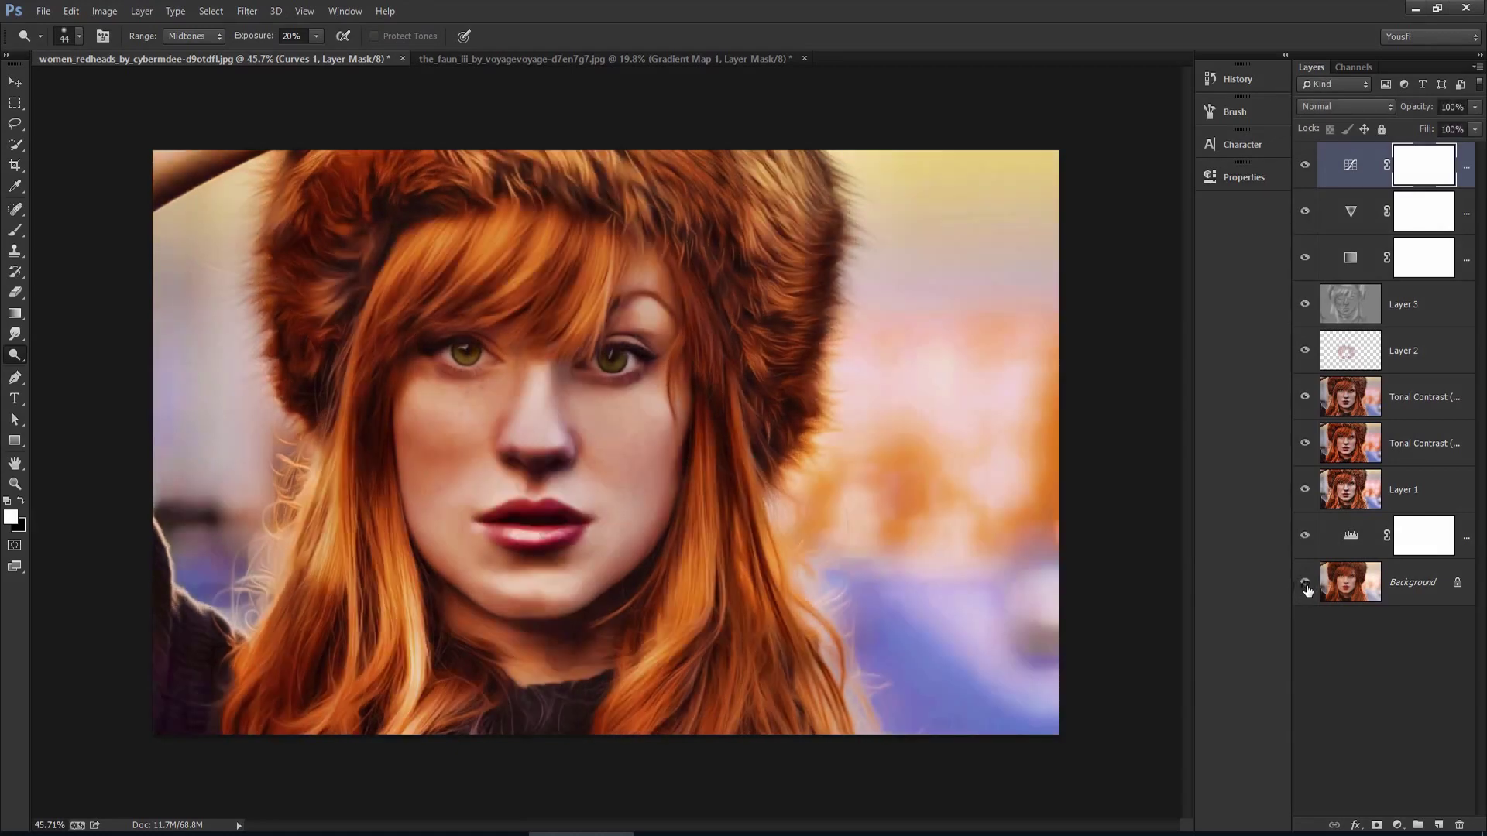
pyautogui.keyDown('alt'); pyautogui.click(1306, 590); pyautogui.keyUp('alt')
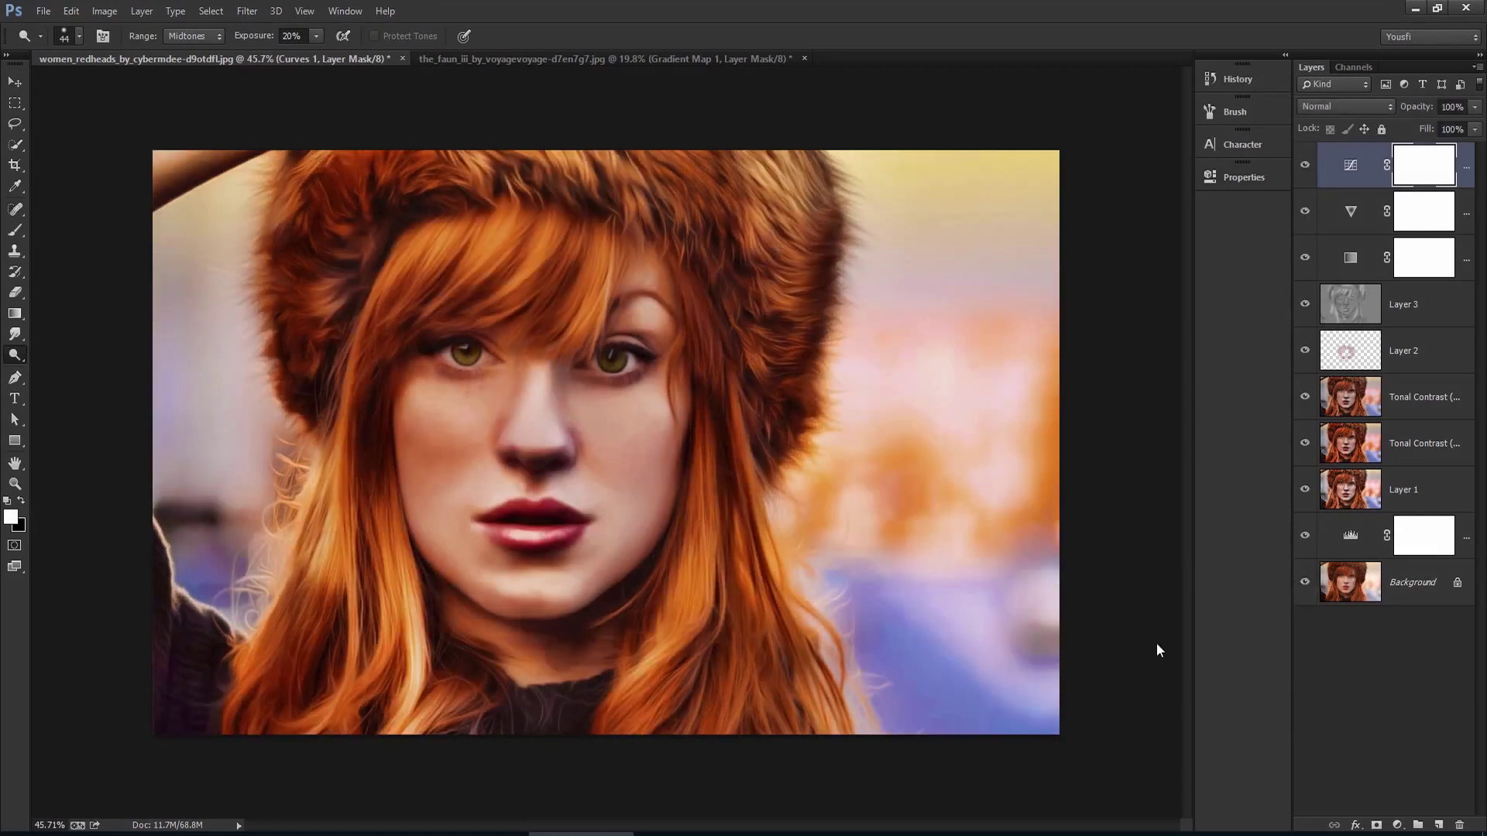